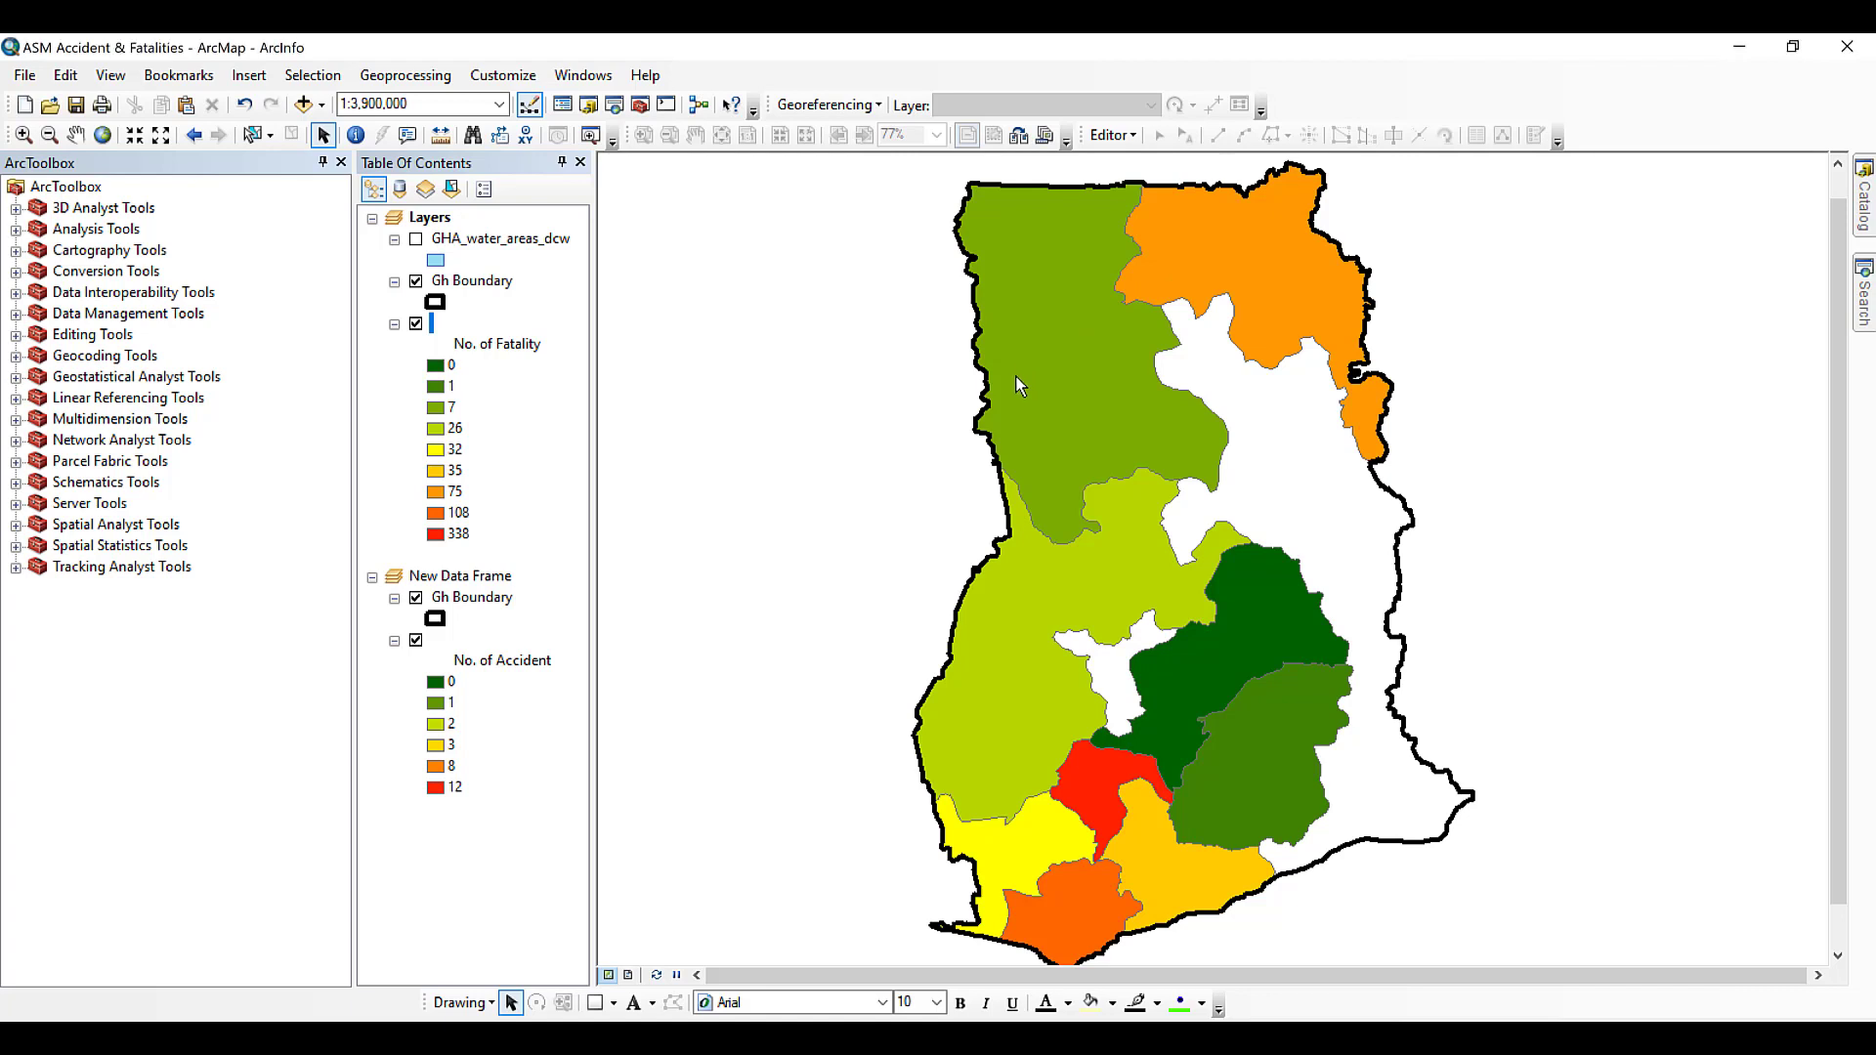
Examine the Mining_Dis, Accident and Fatality fields in the attribute table of the No. of Fatality layer.
right_click(453, 322)
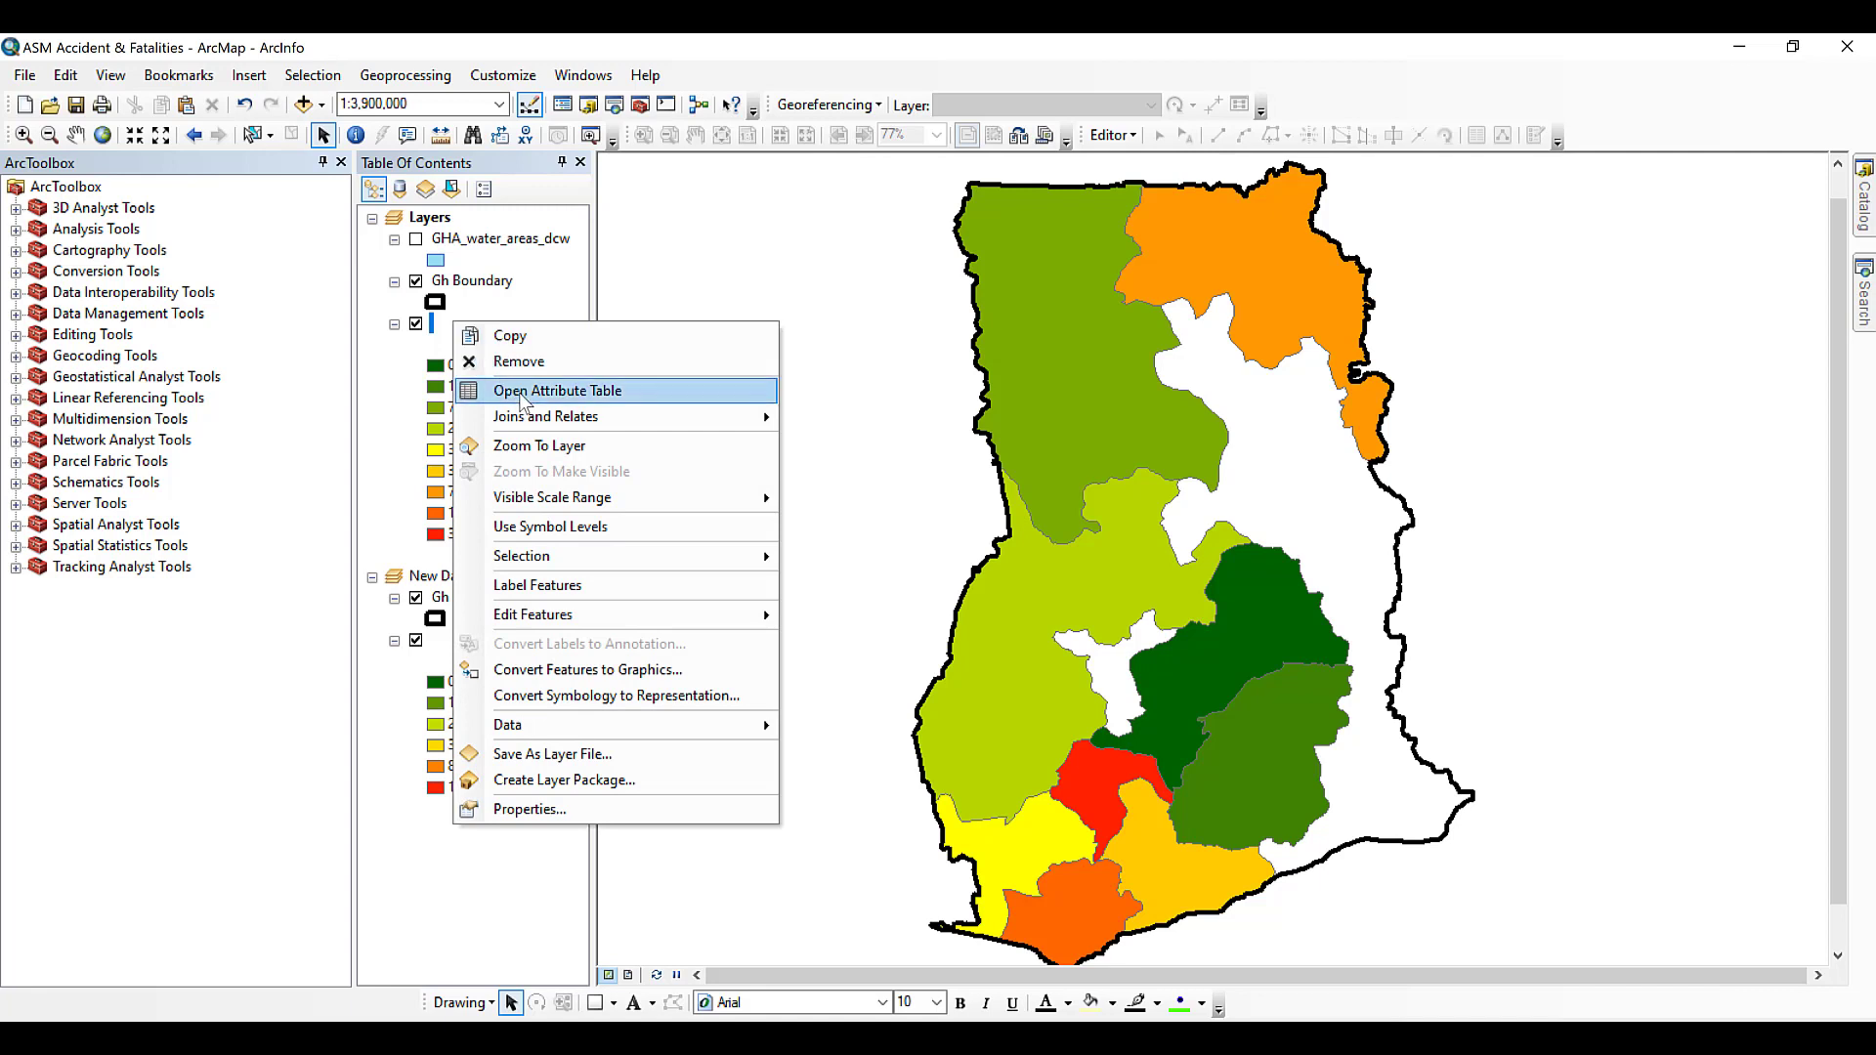
left_click(523, 390)
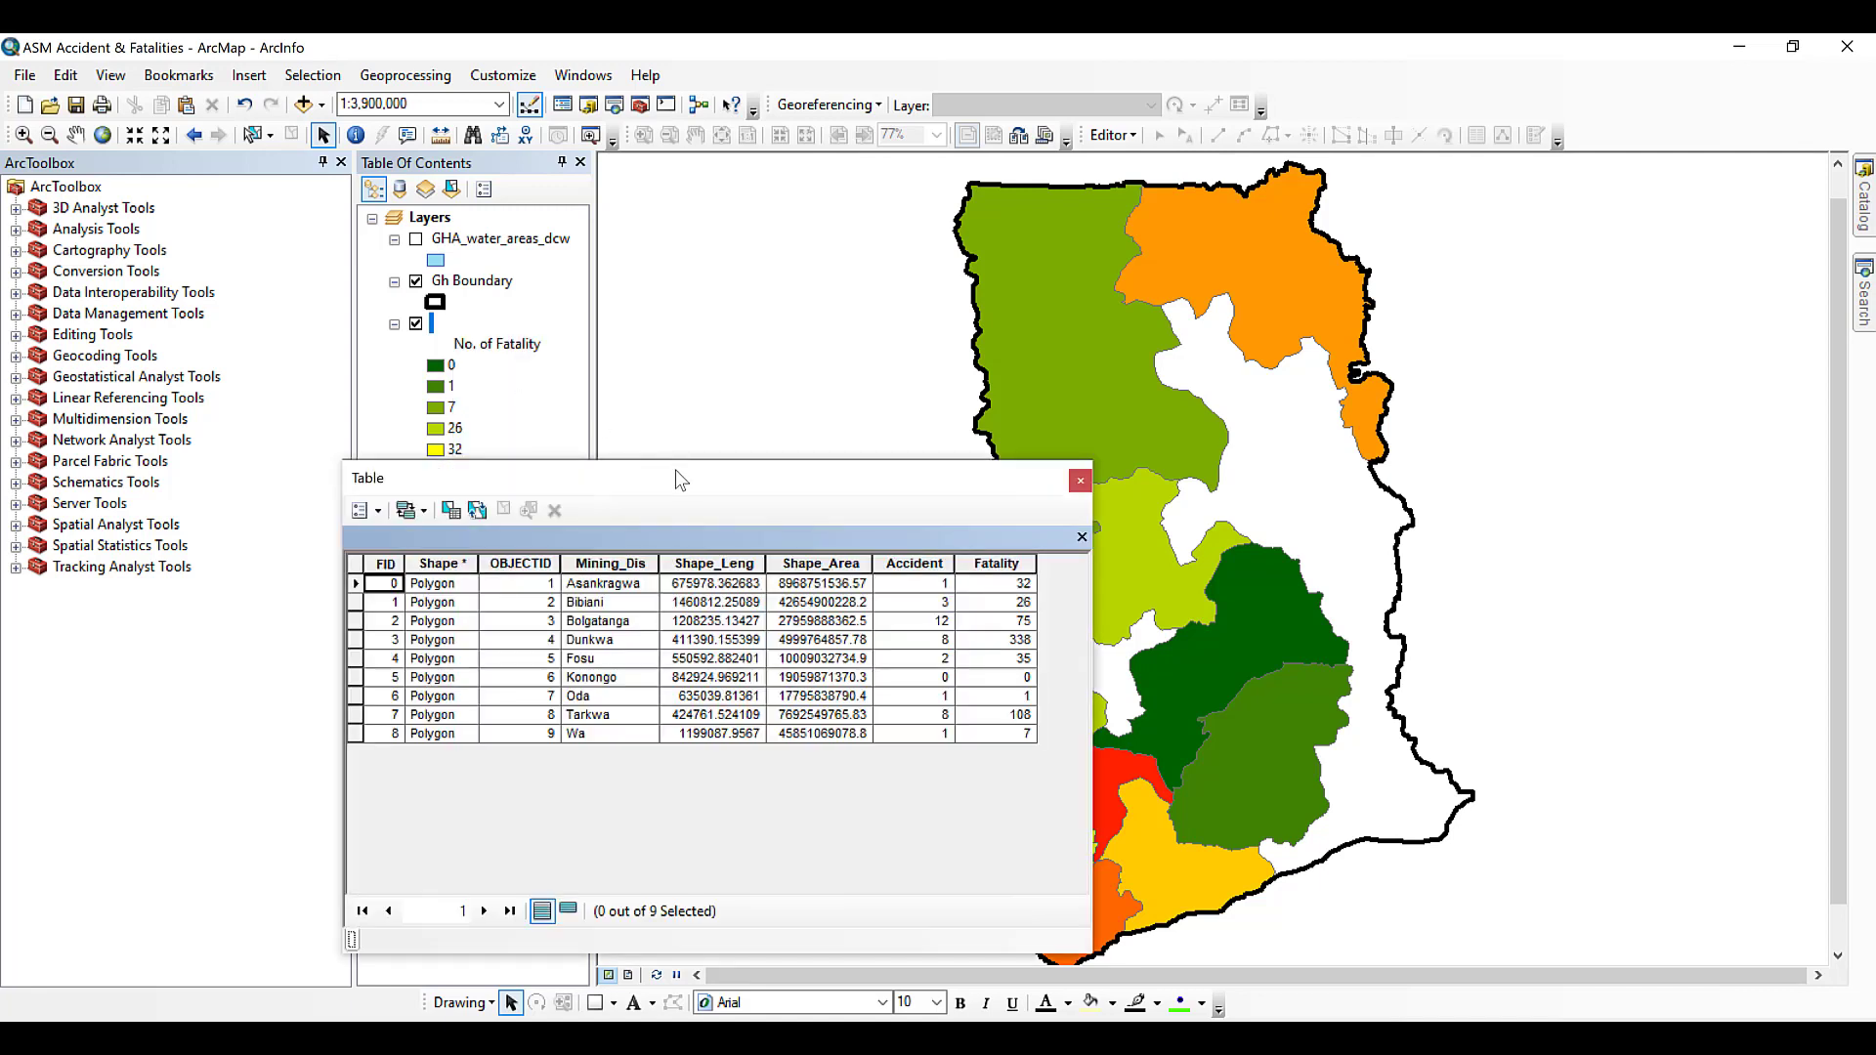
left_click_drag(676, 467, 692, 364)
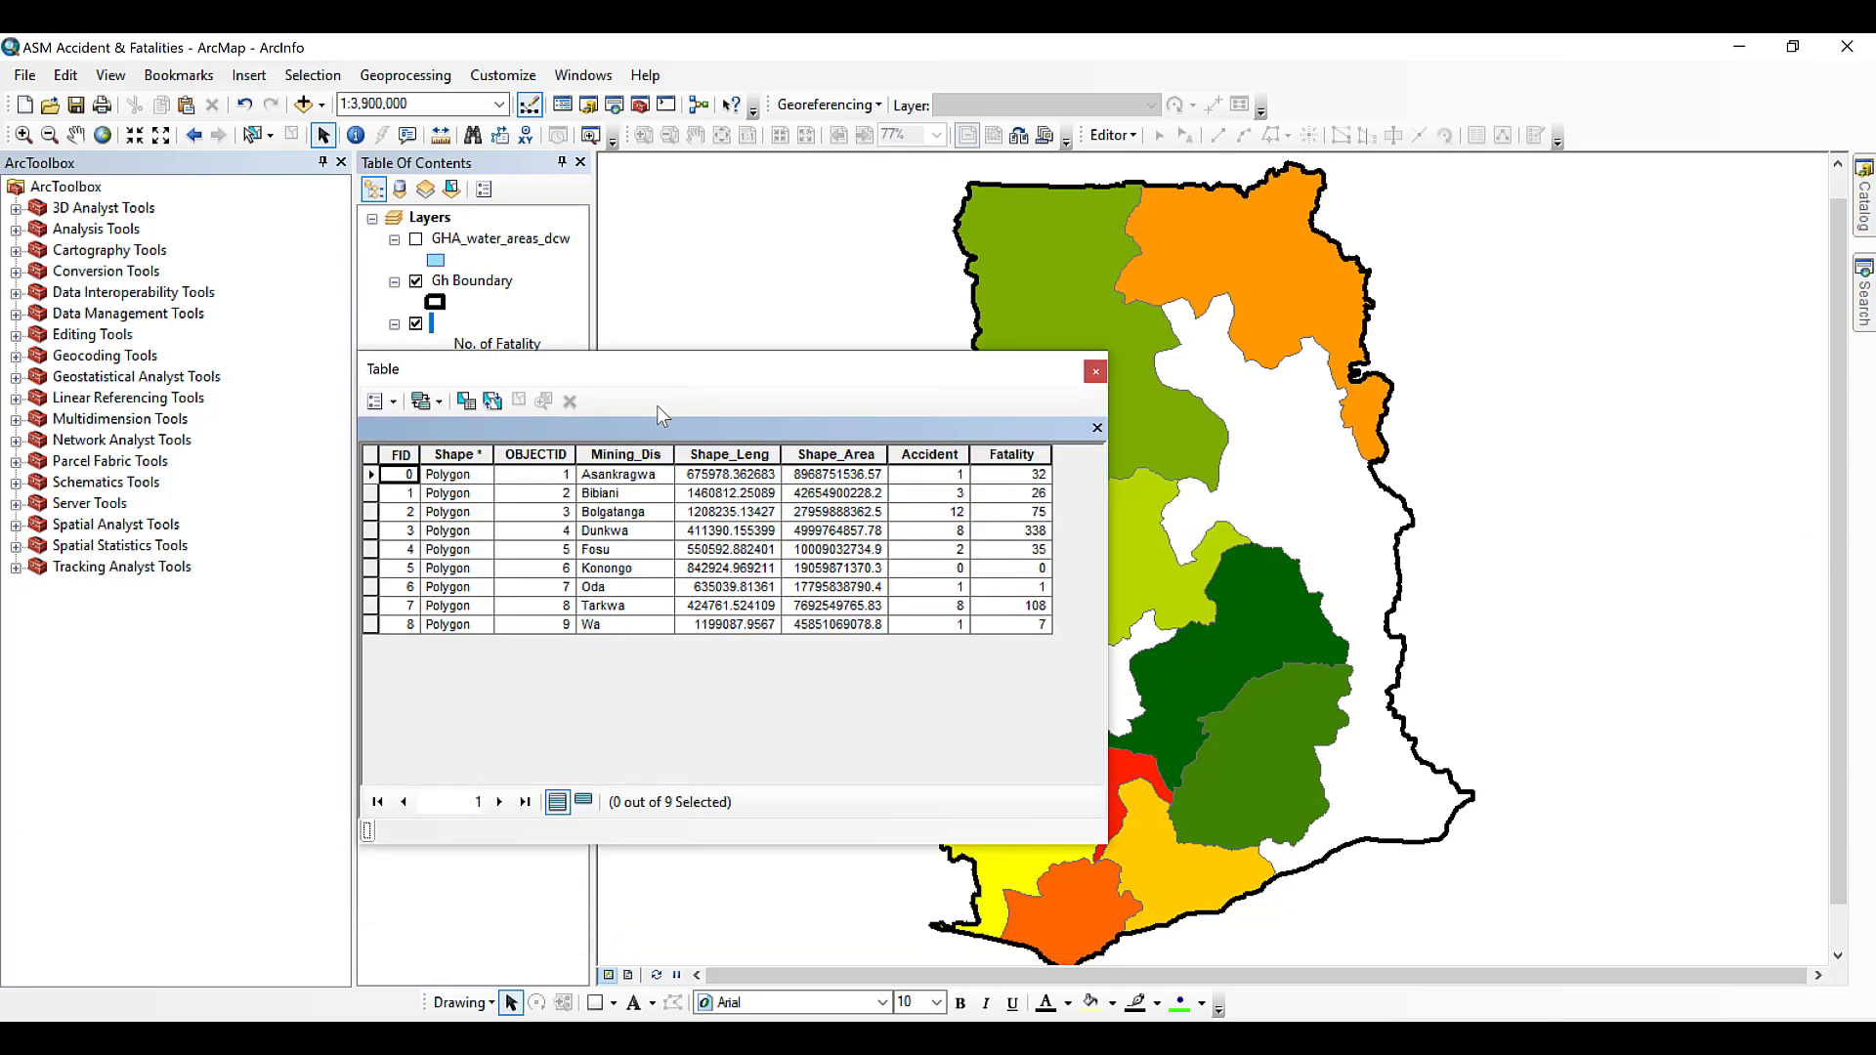
left_click(640, 453)
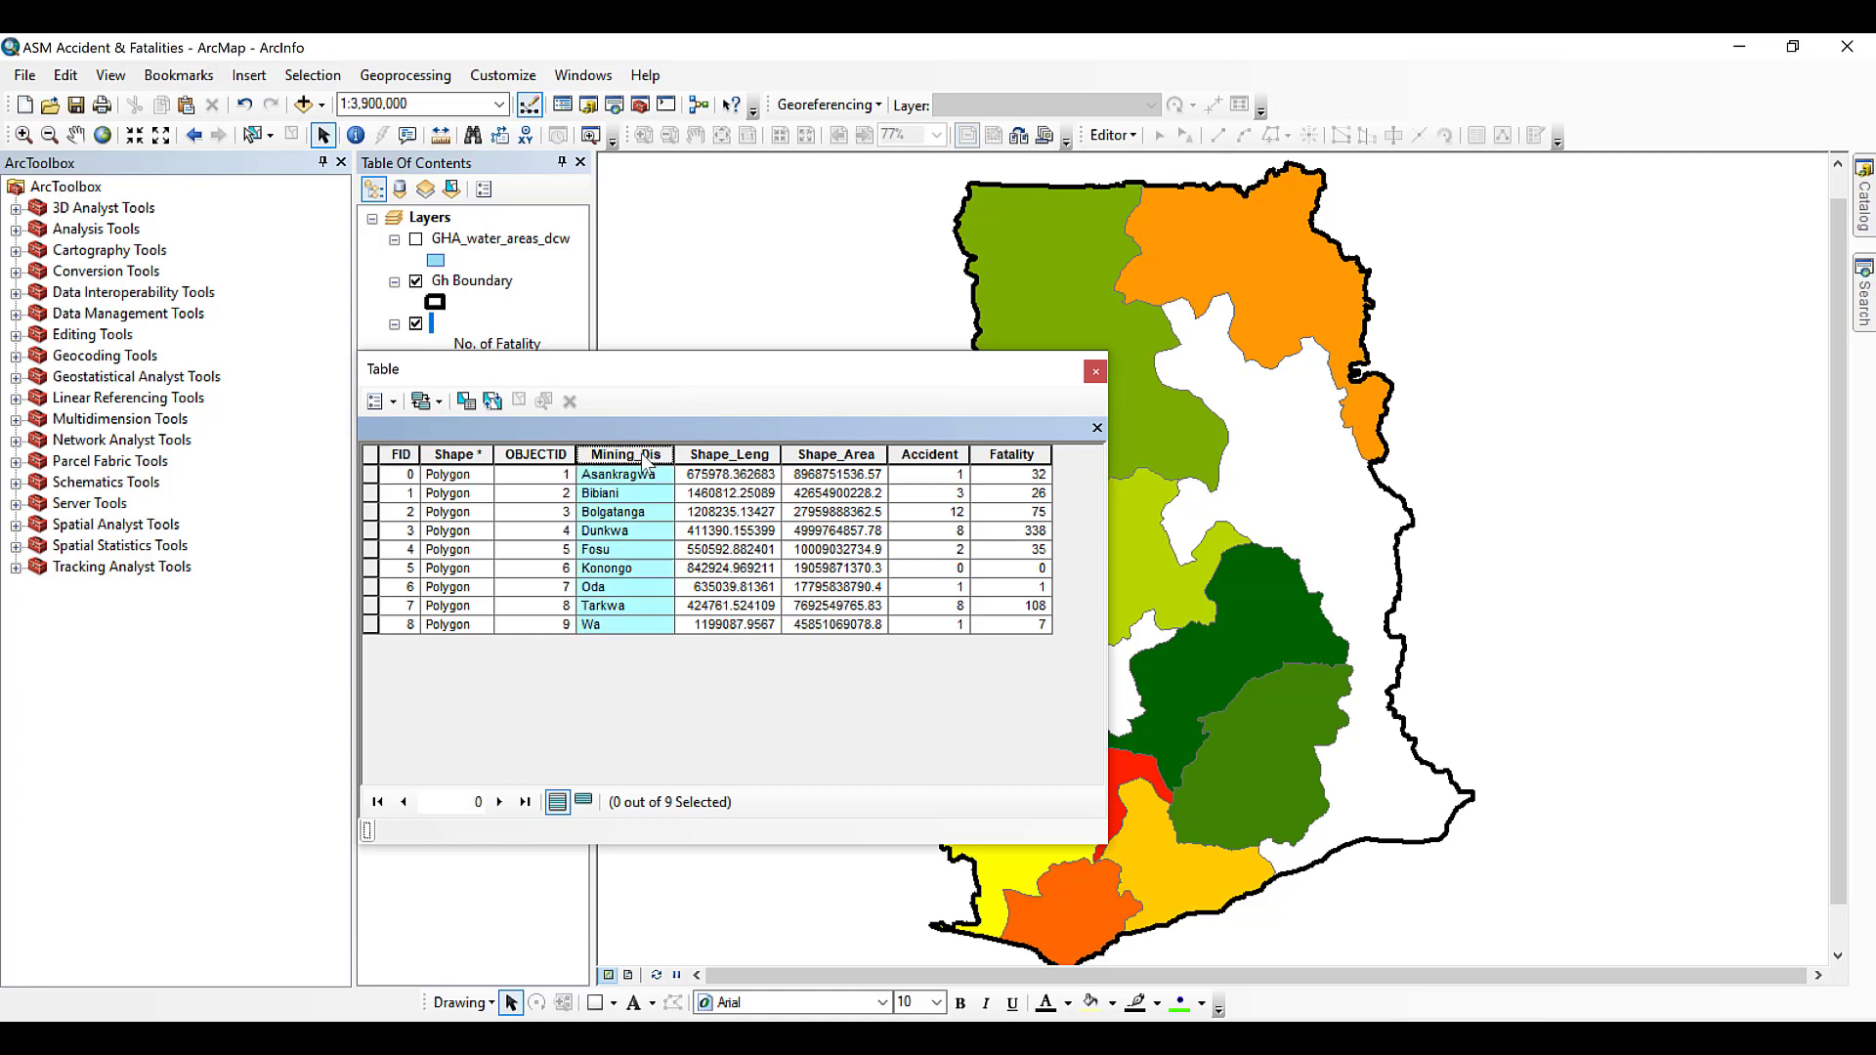
left_click(951, 456)
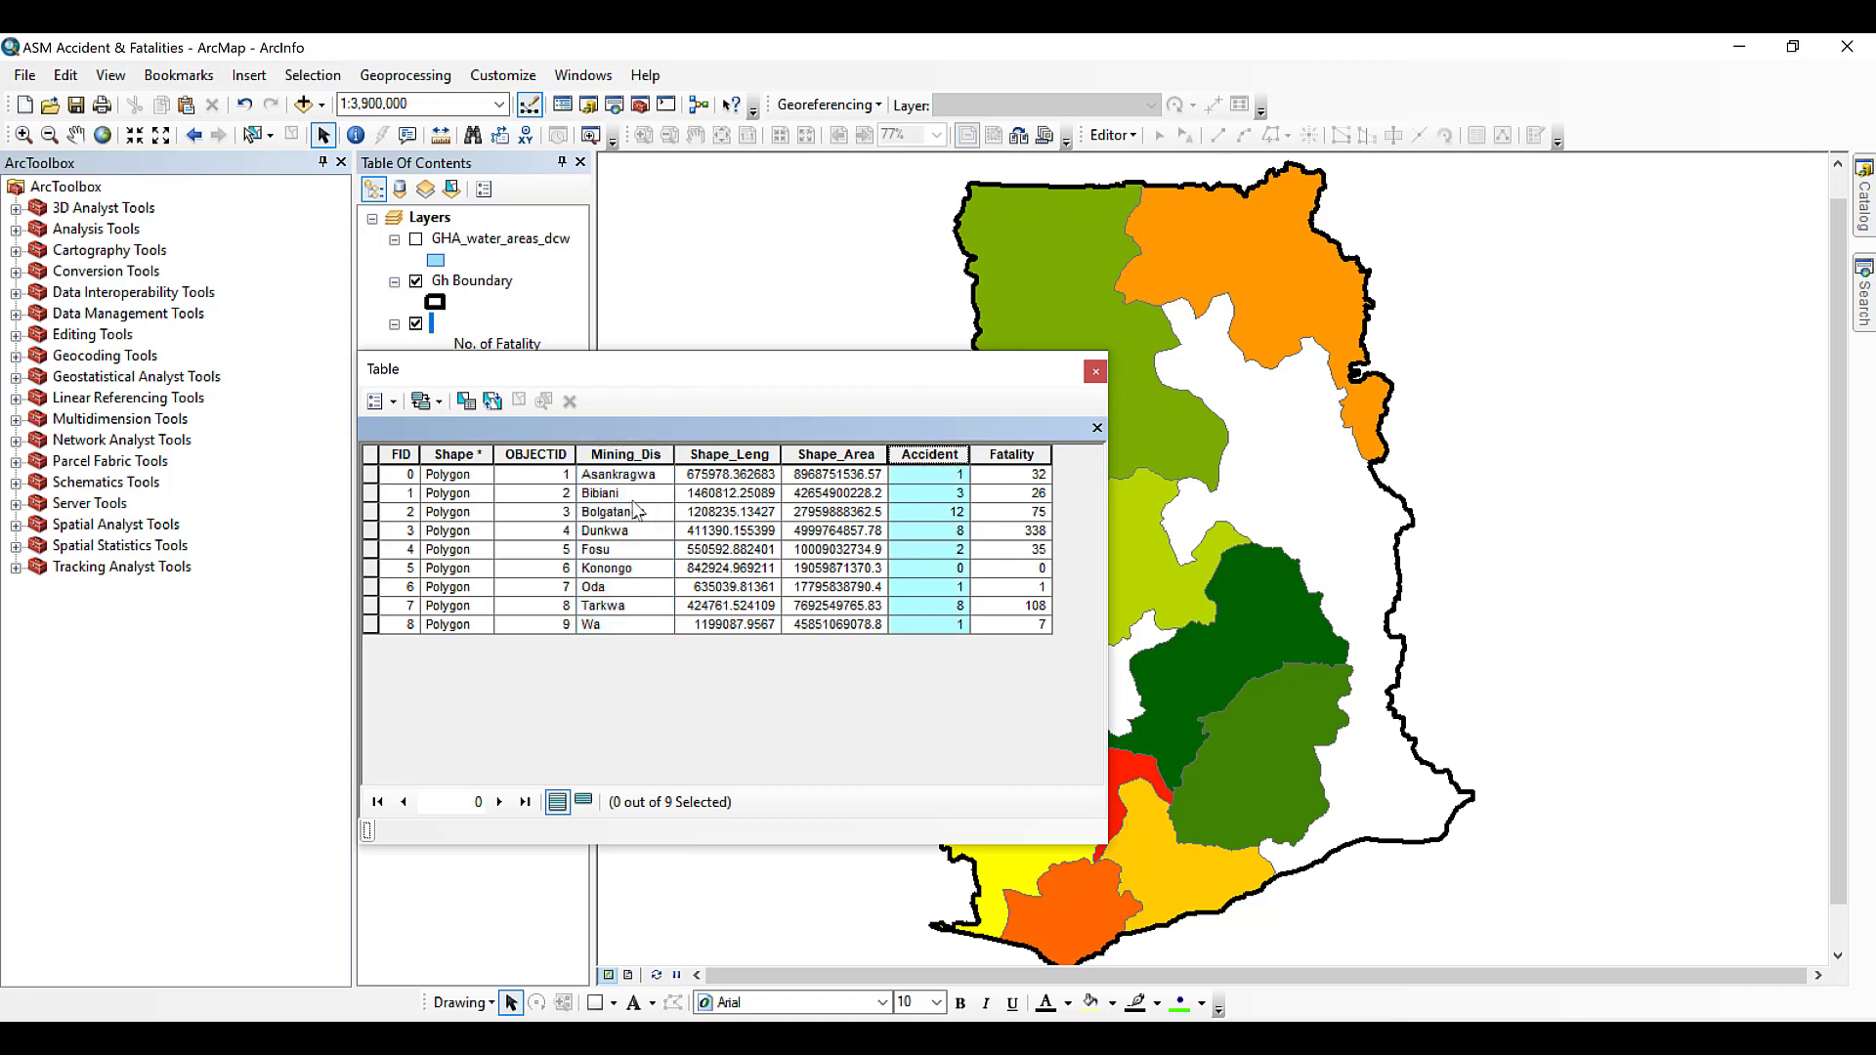
left_click(1004, 458)
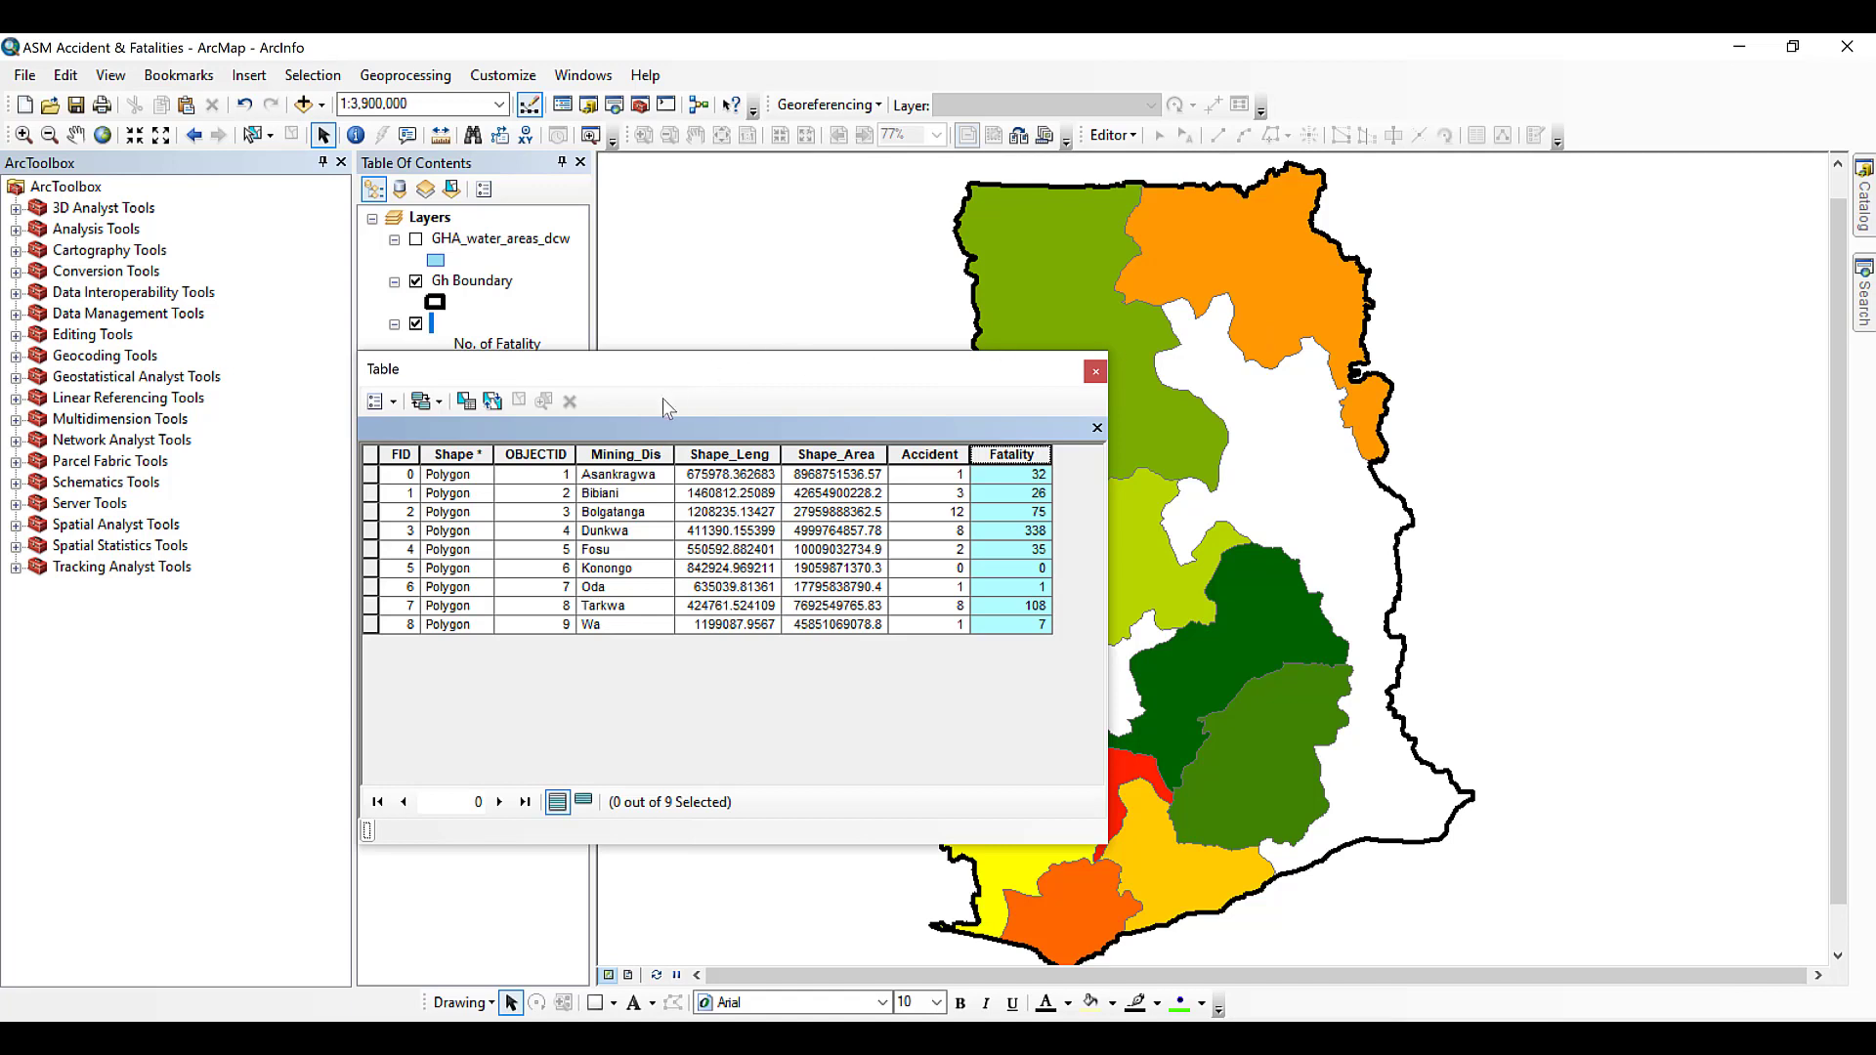
left_click(630, 452)
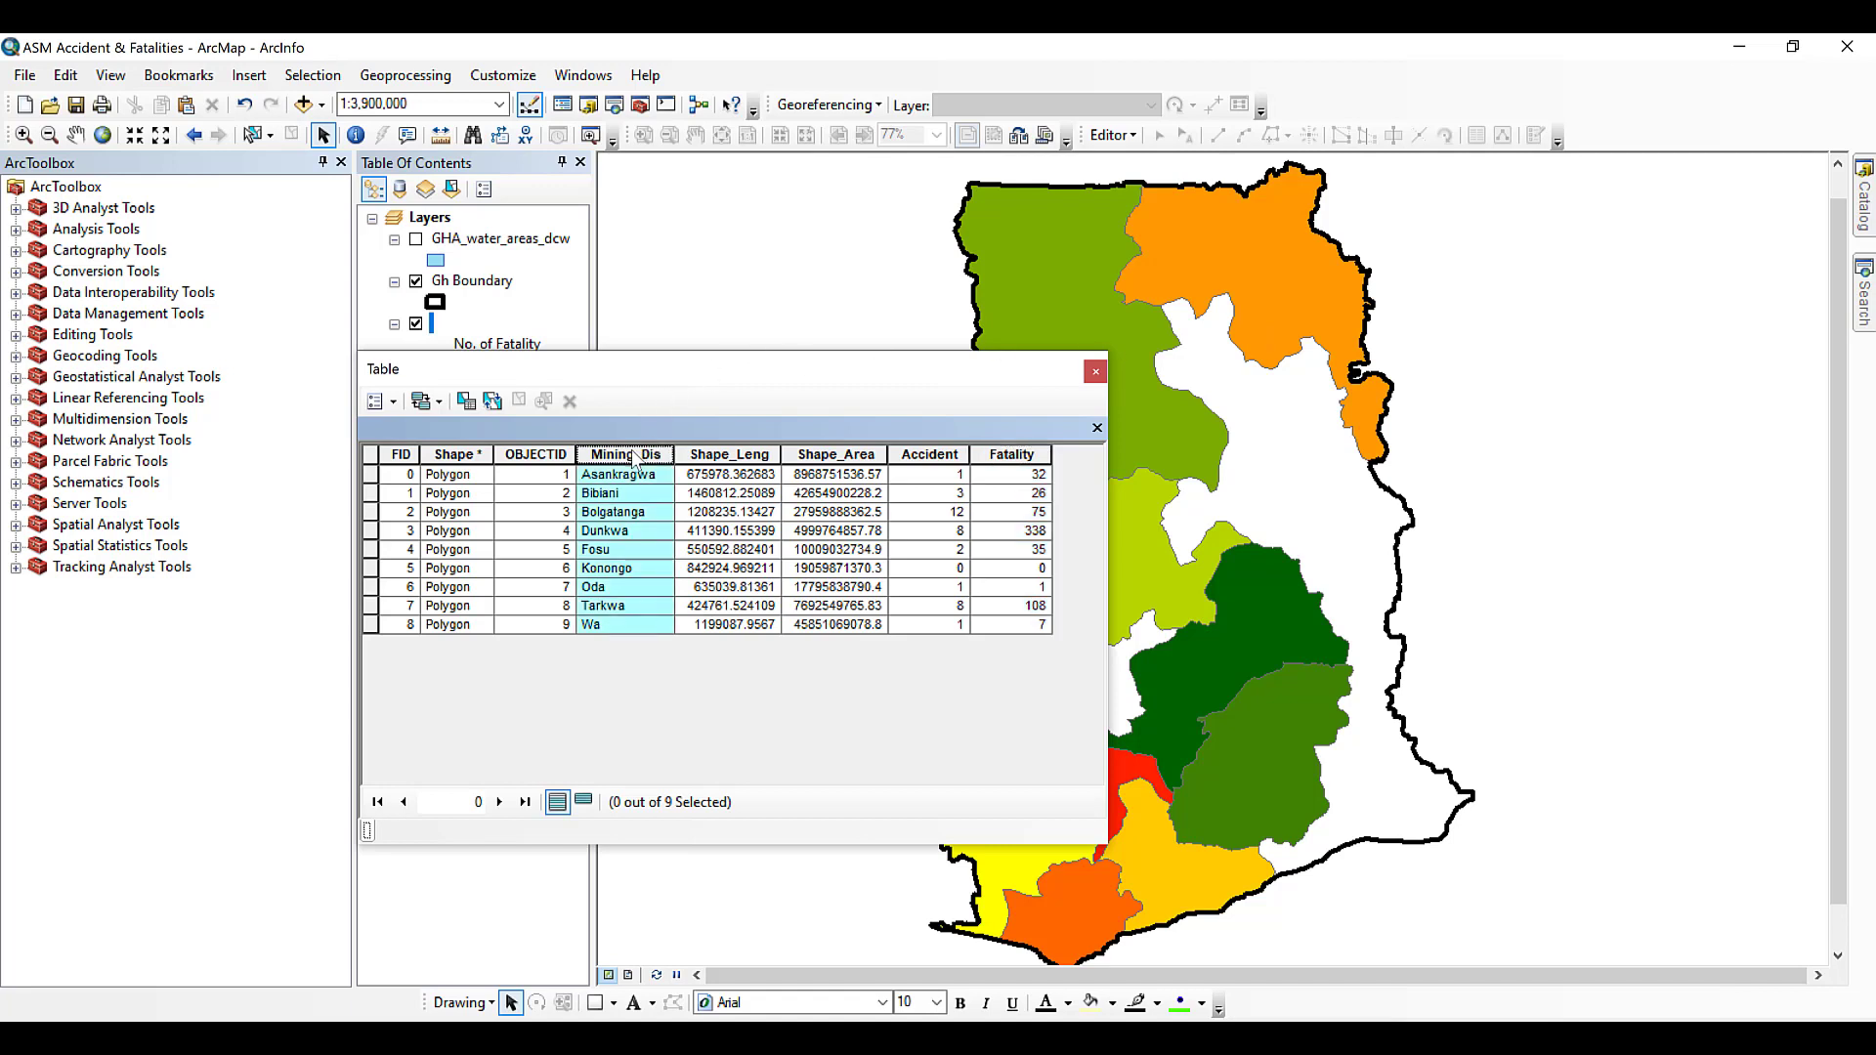
left_click(944, 455)
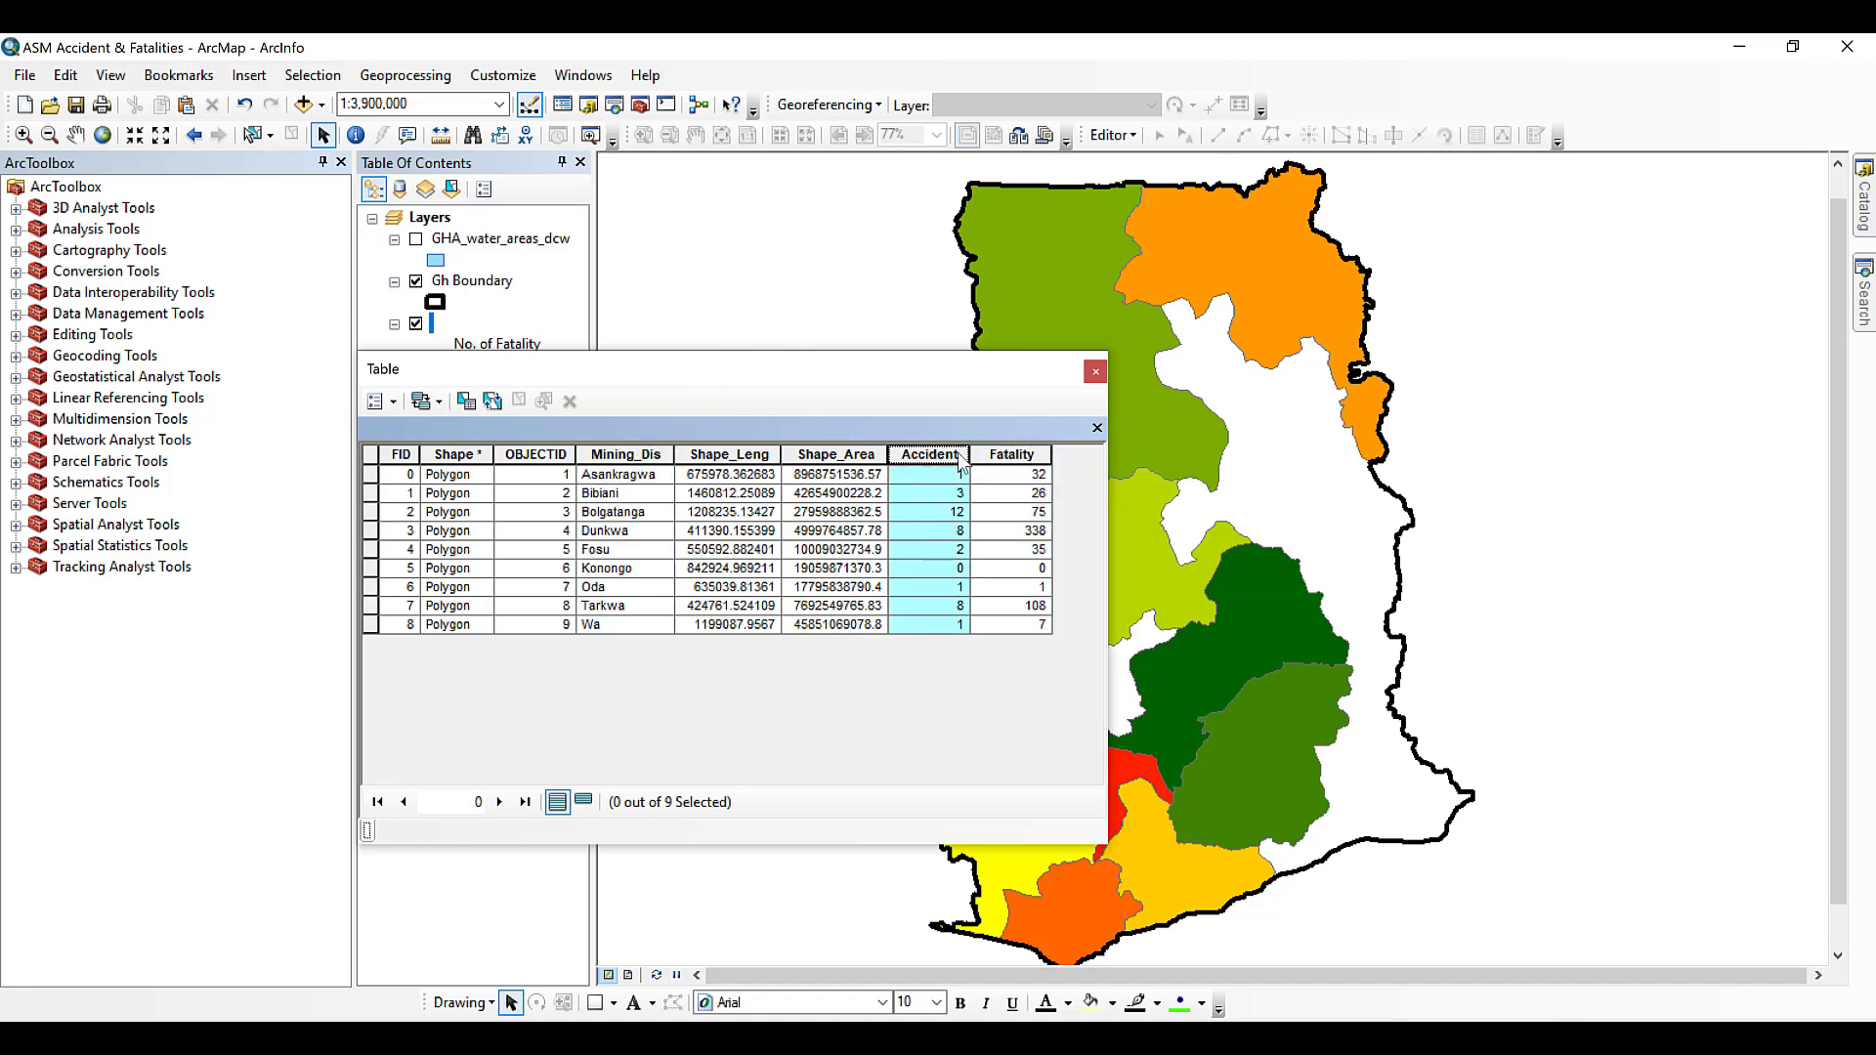
left_click(991, 454)
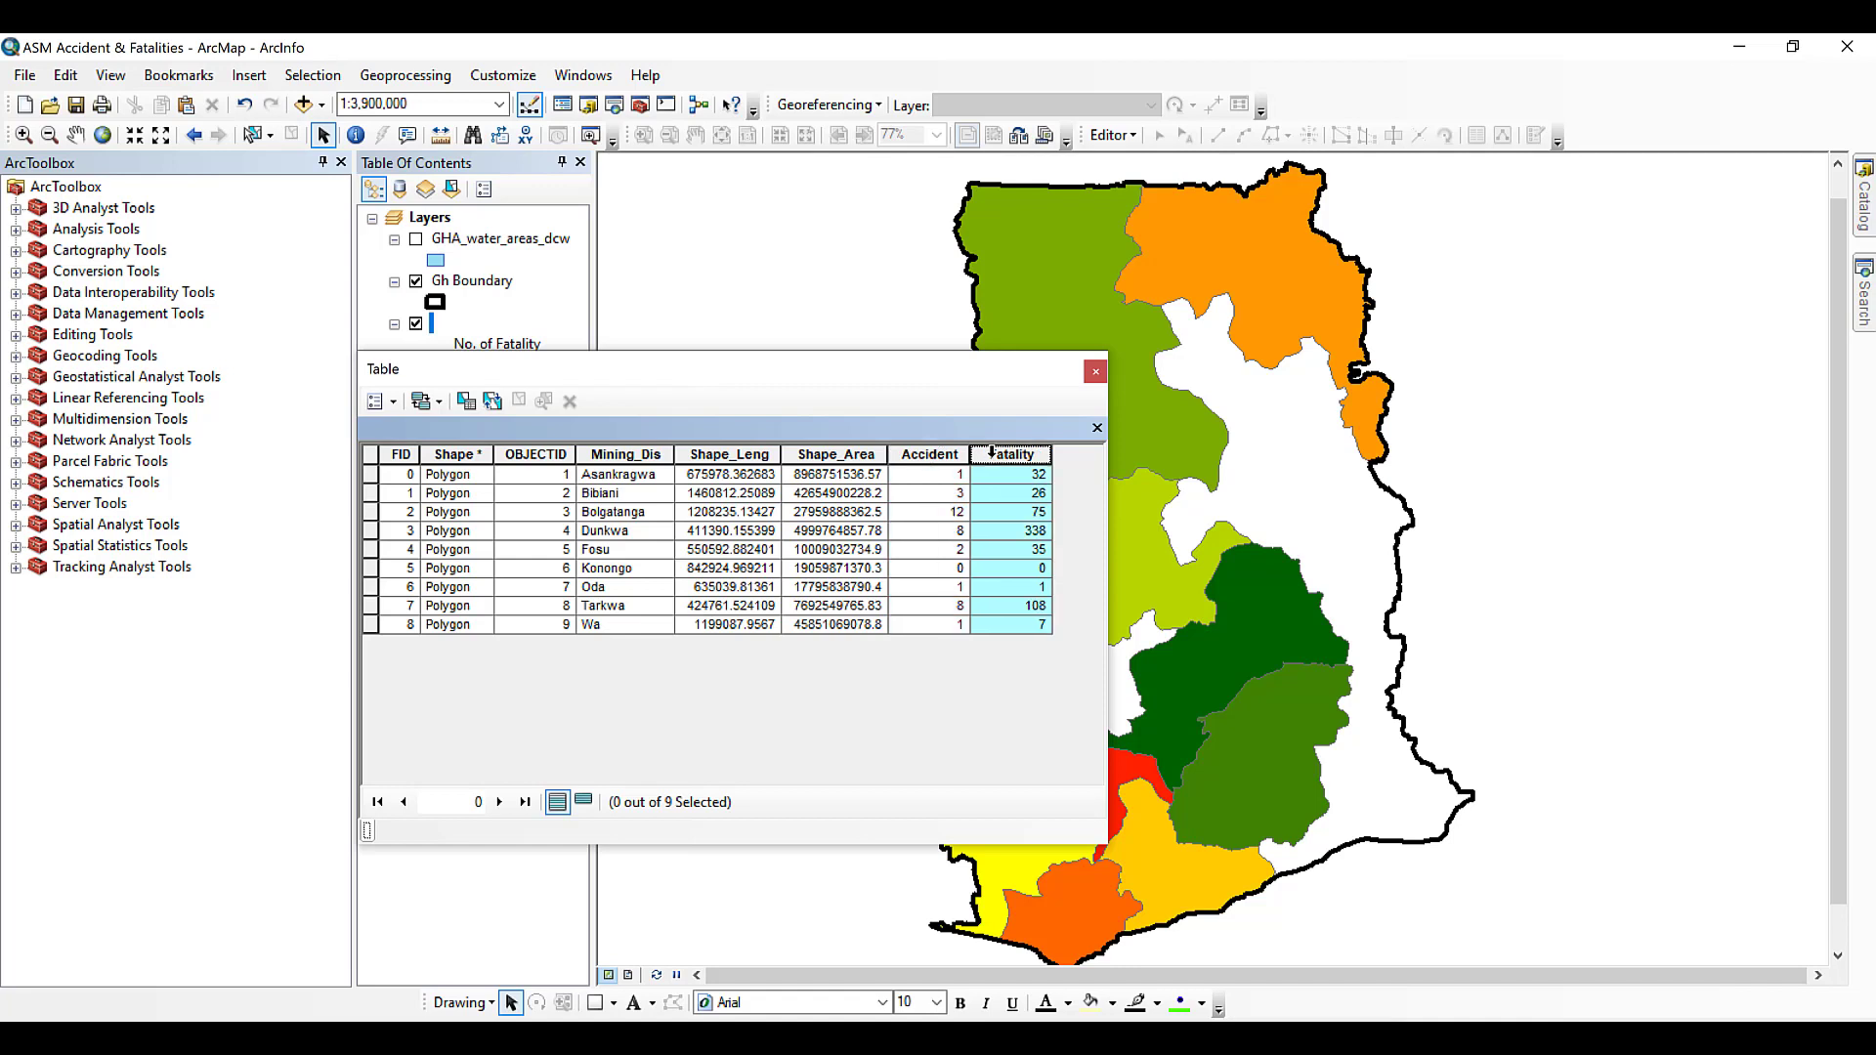
left_click(1095, 372)
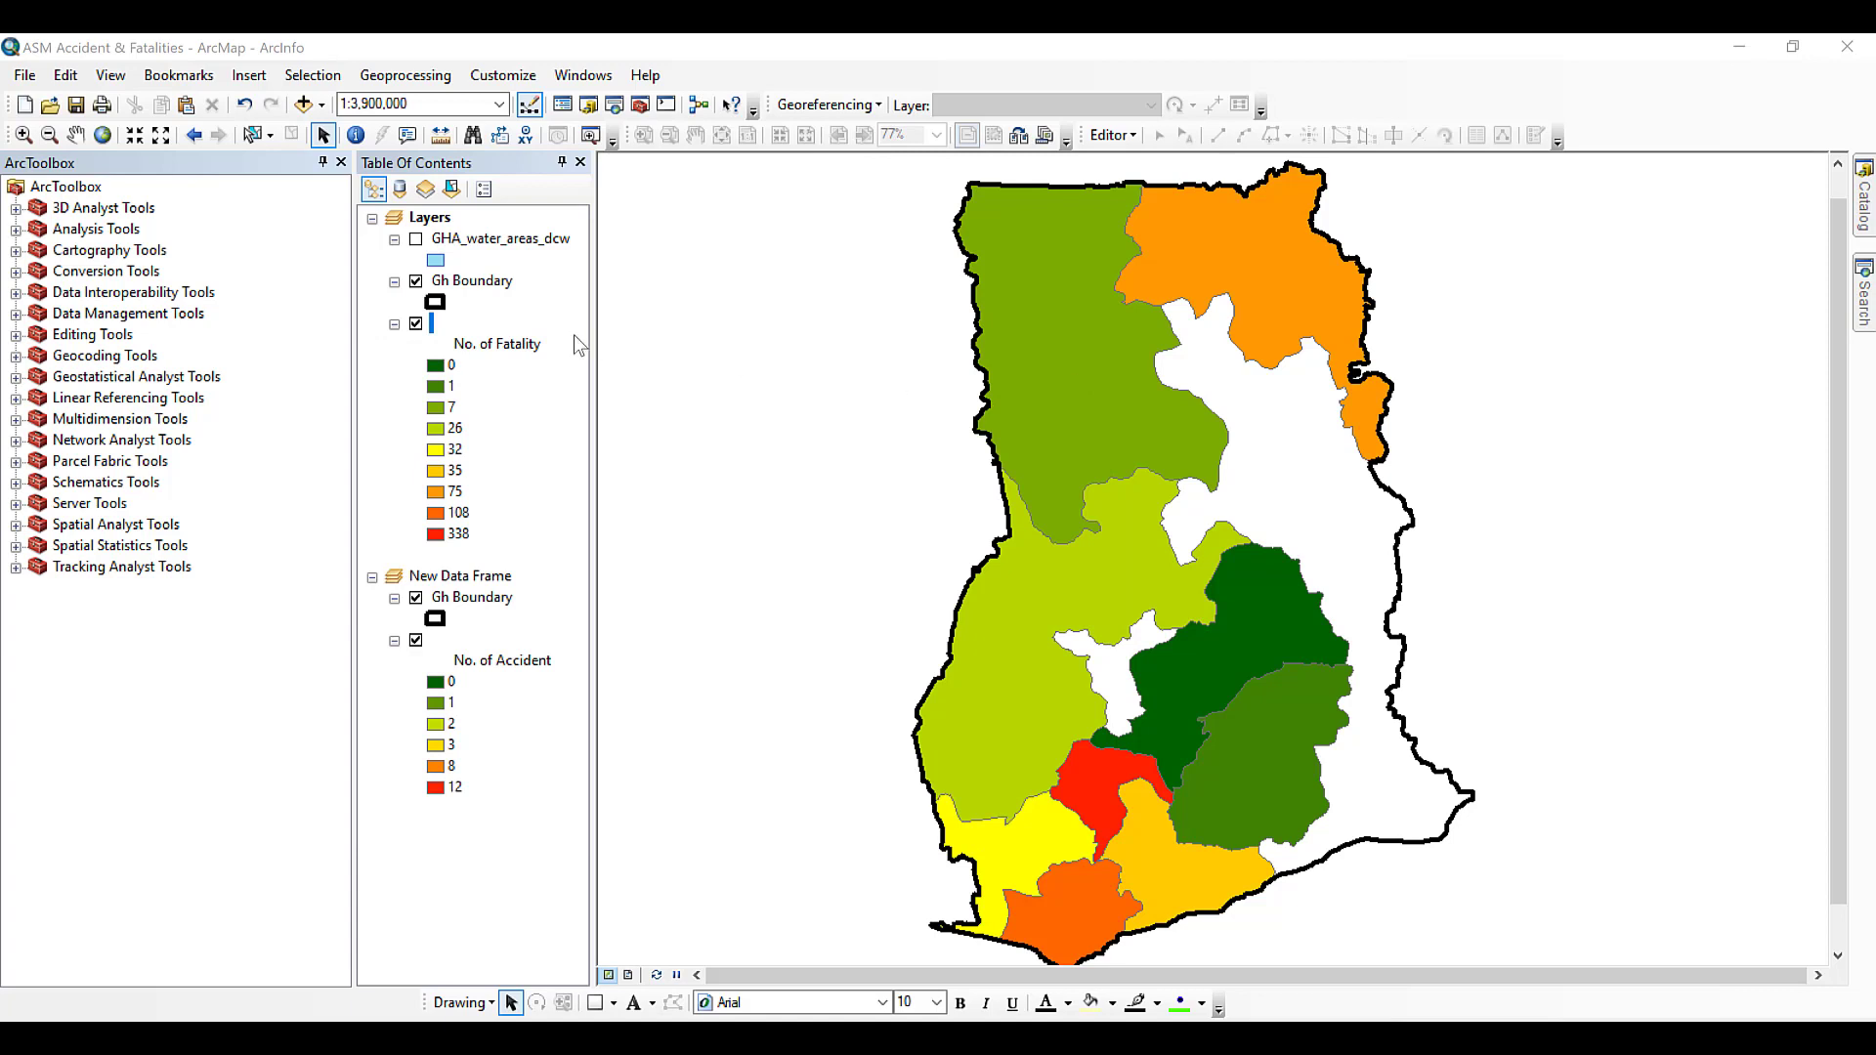
Turn on feature labeling in the properties of the No. of Fatality layer.
right_click(448, 324)
left_click(553, 812)
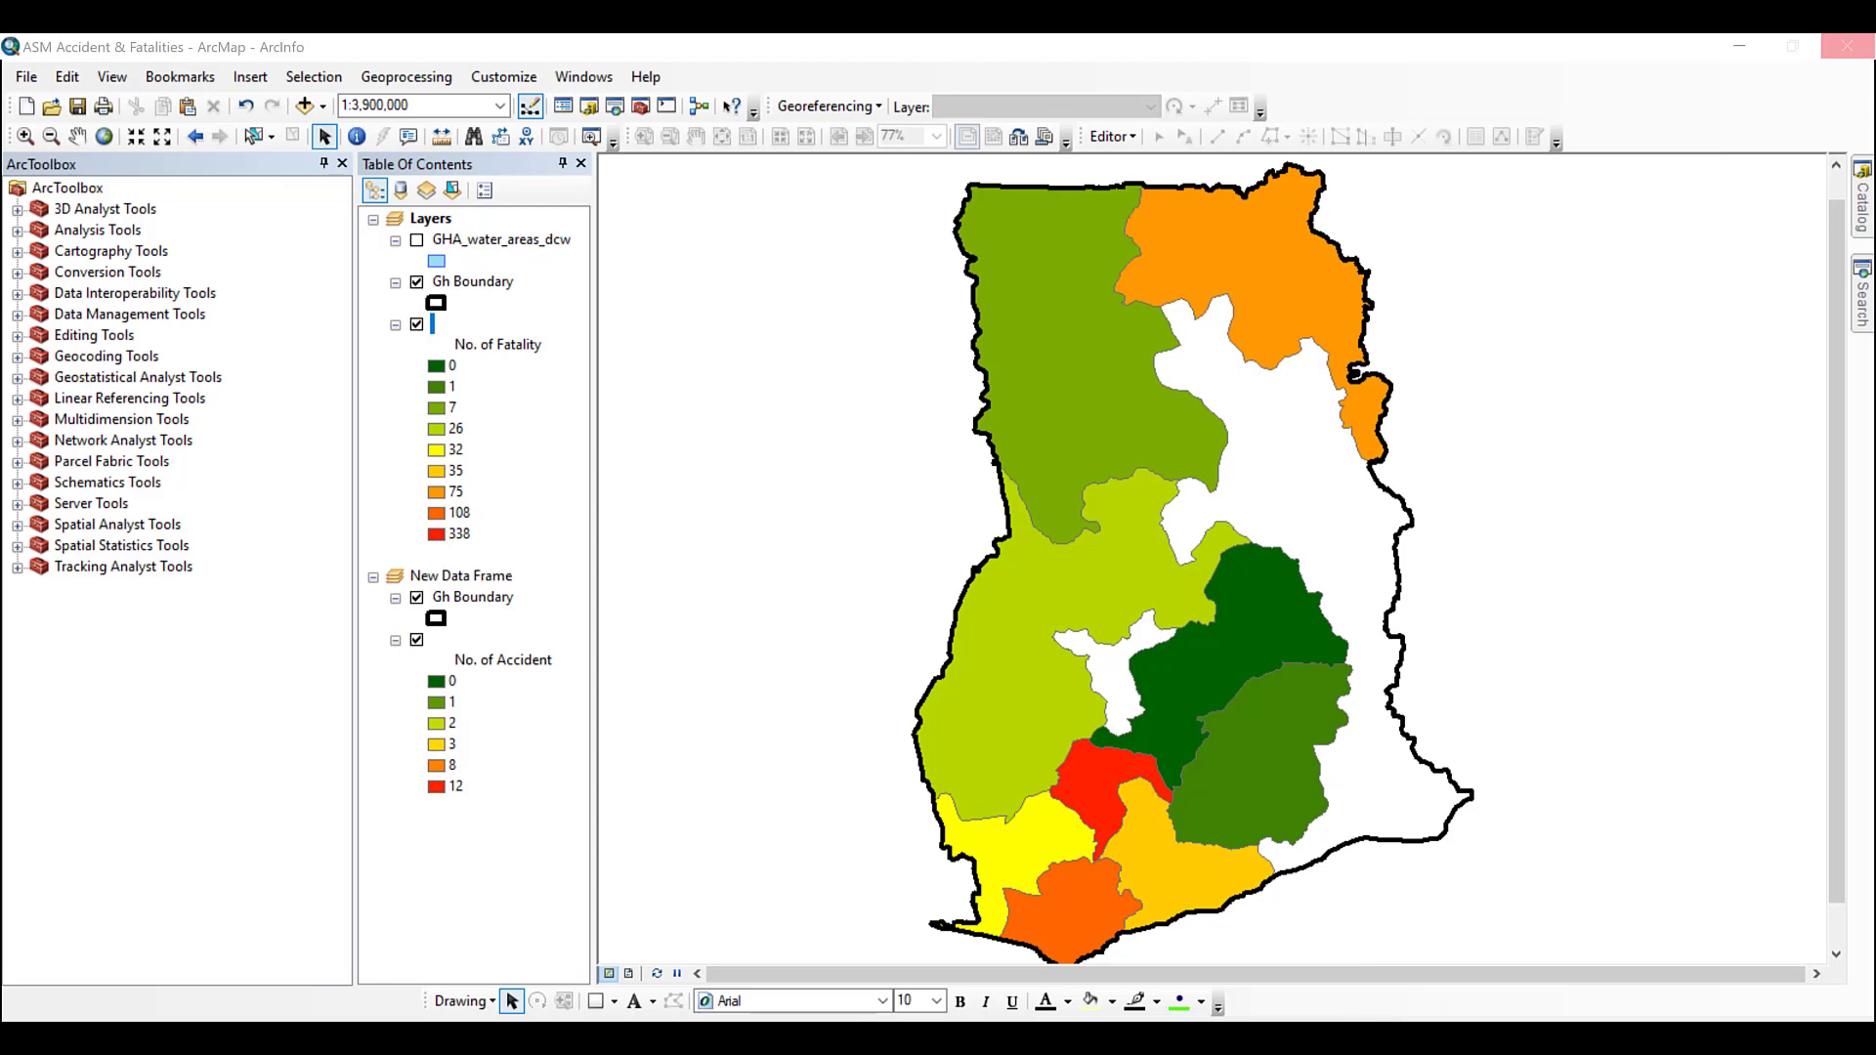
mouse_move(1625, 1006)
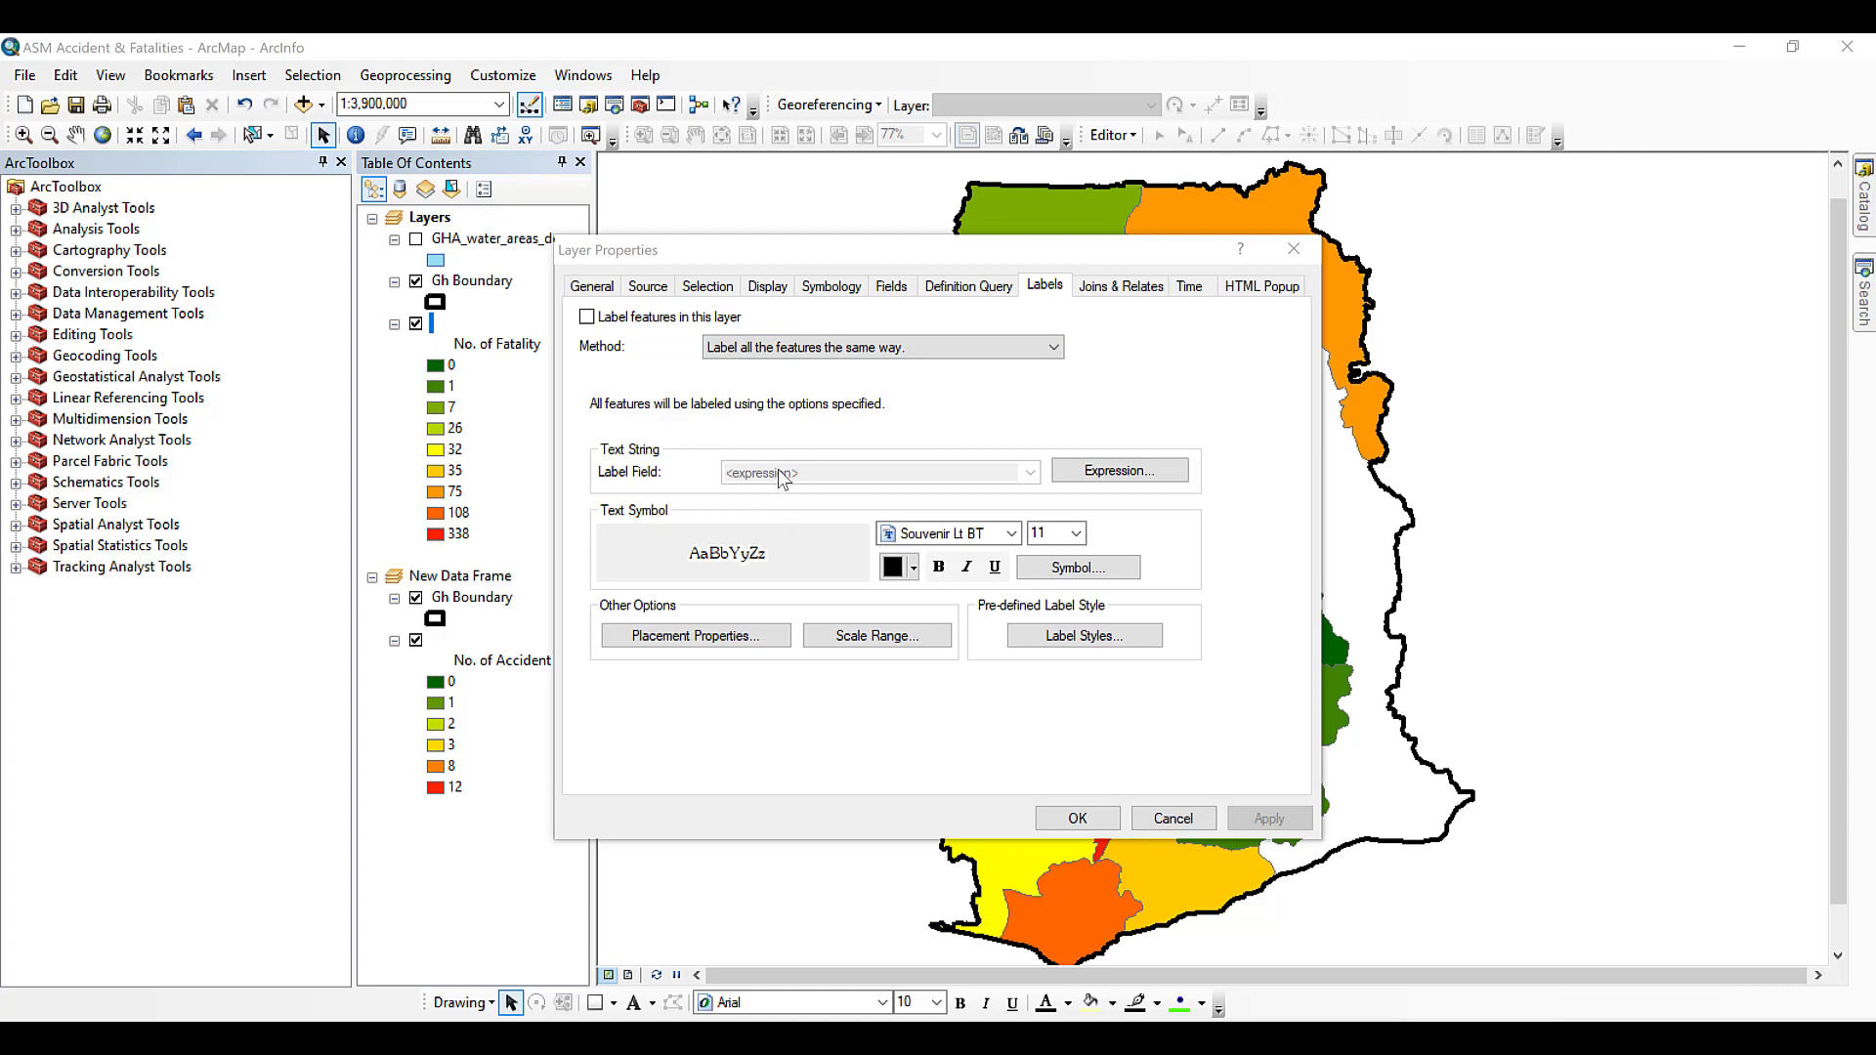
left_click(587, 319)
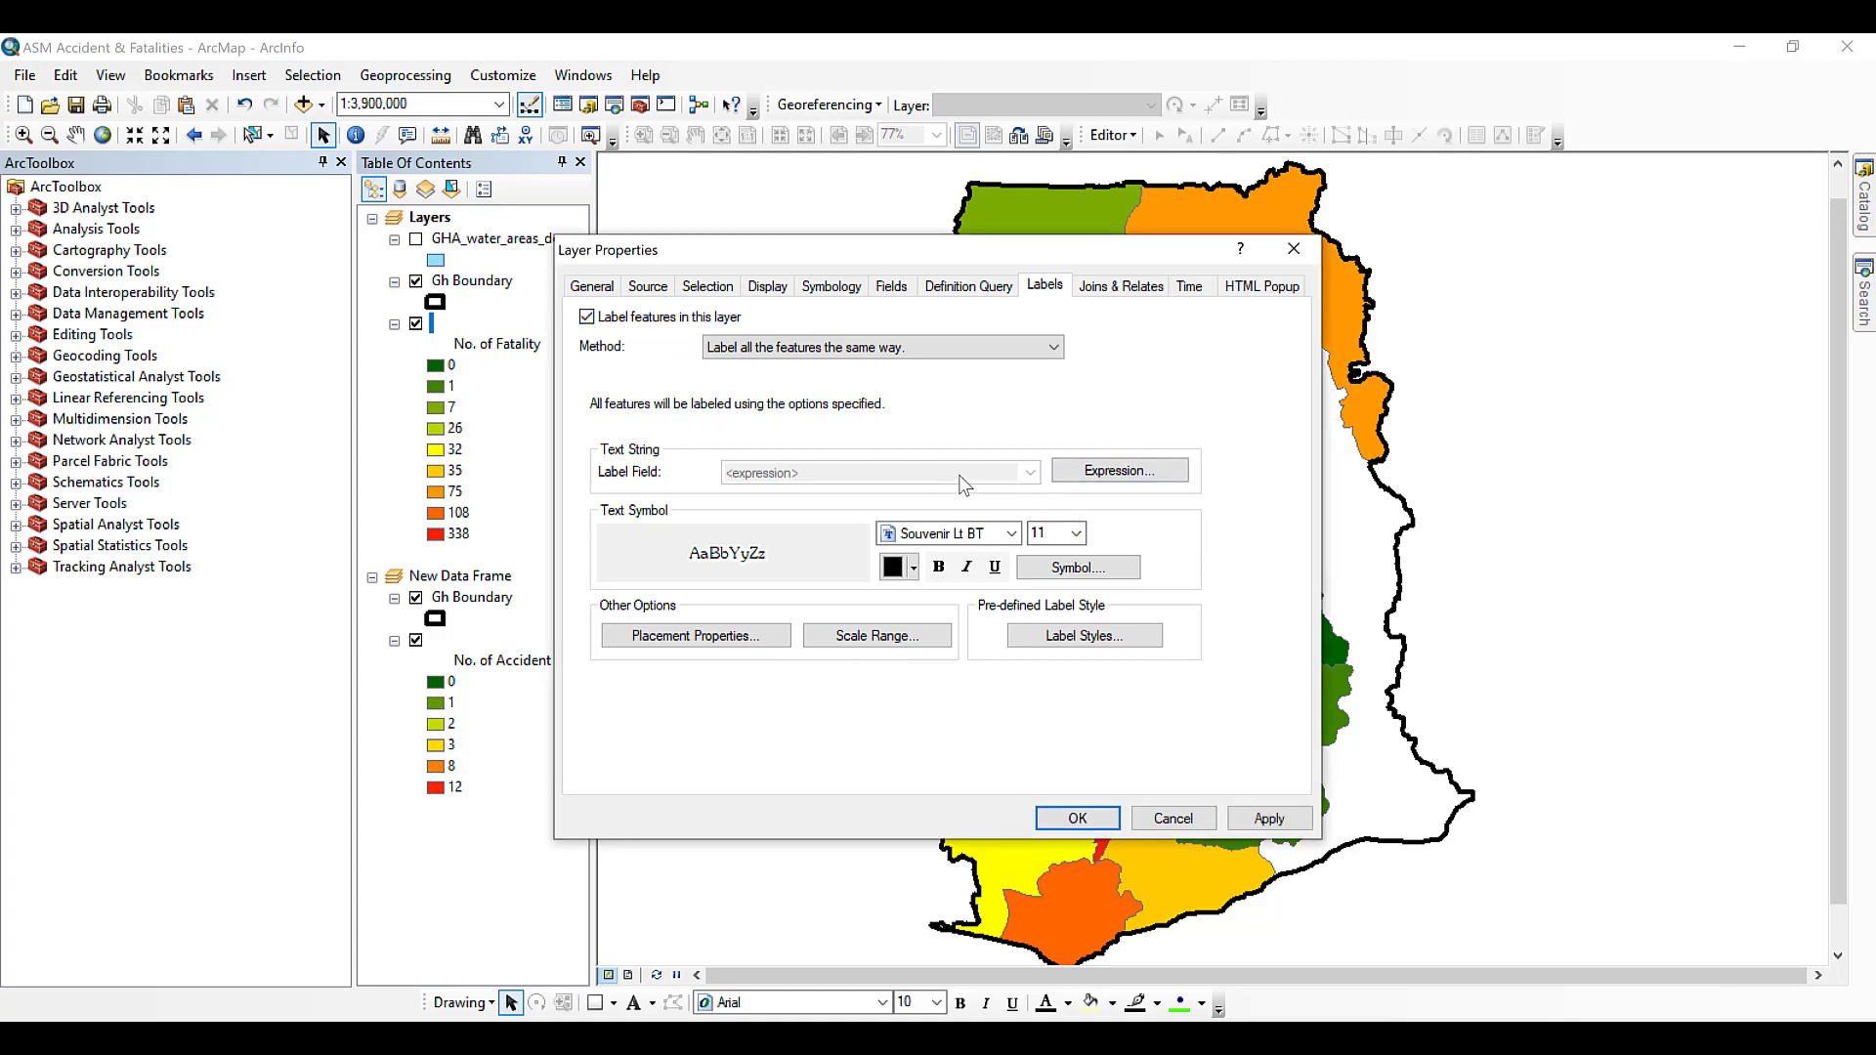
left_click(1091, 473)
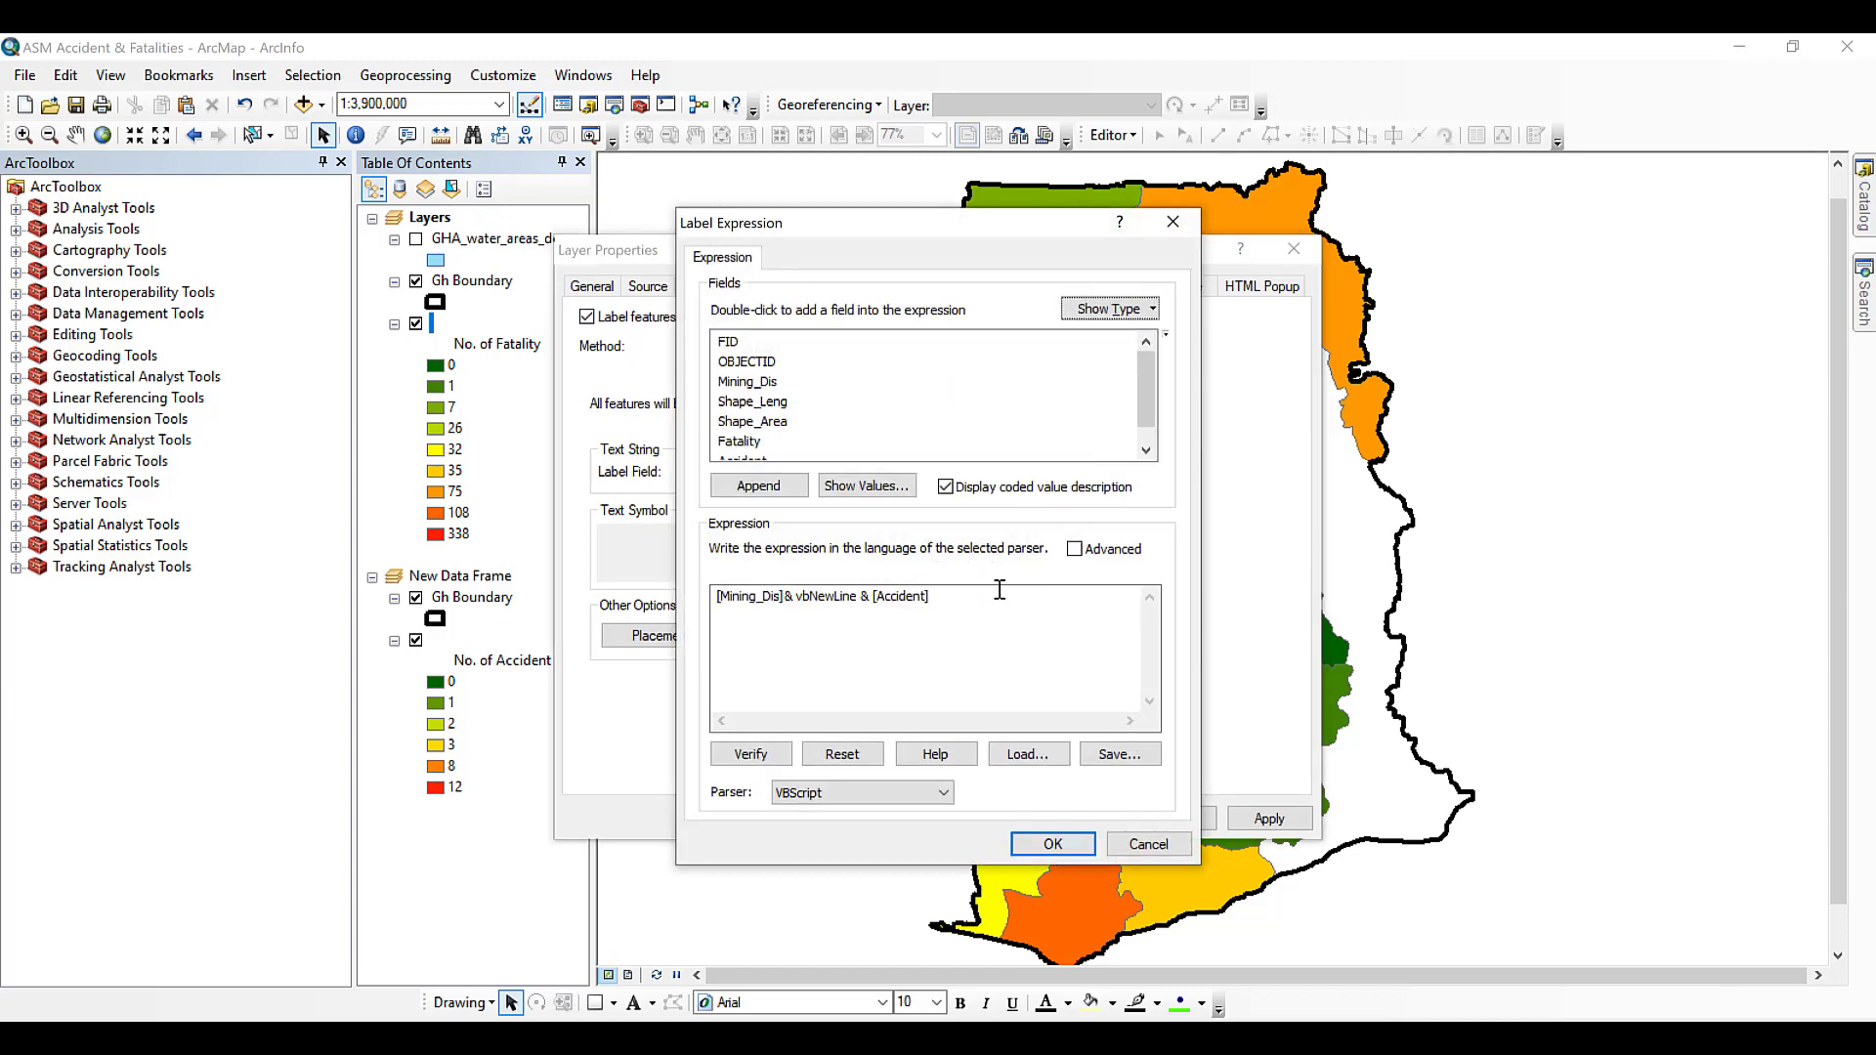
left_click_drag(954, 590, 714, 582)
key("Delete")
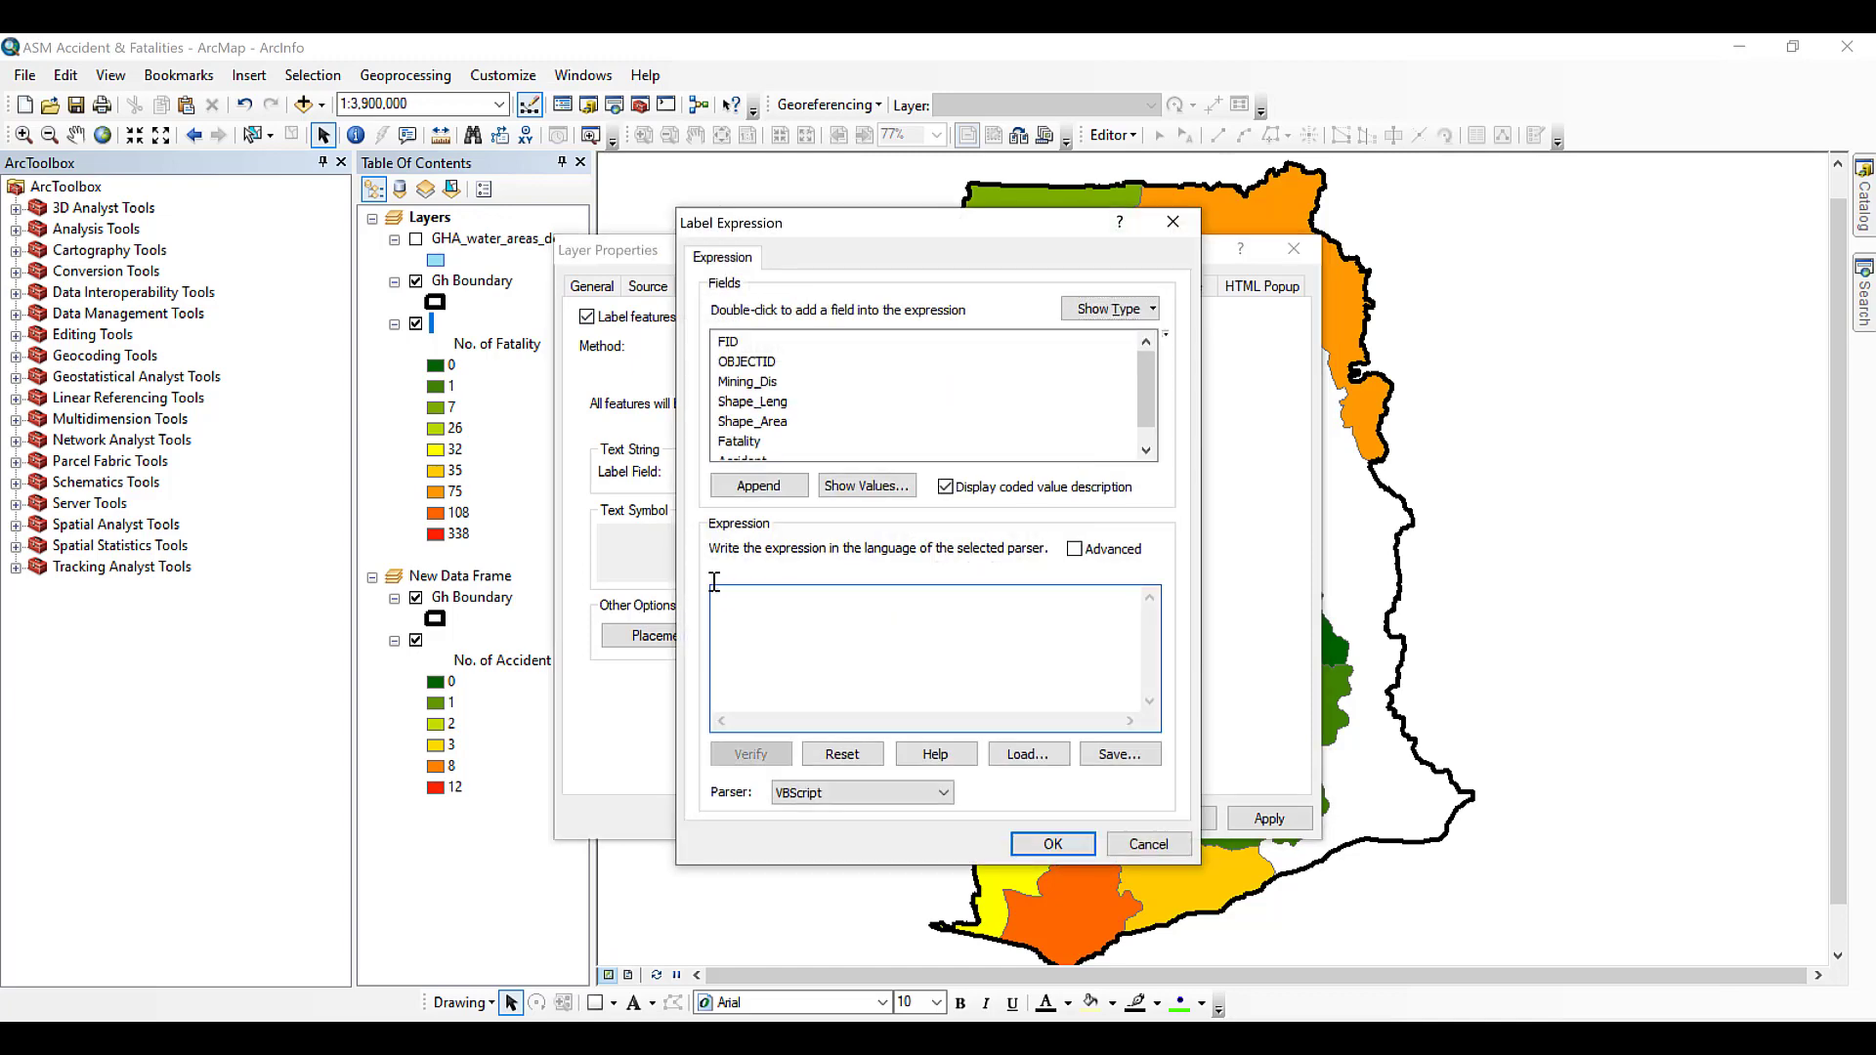
left_click(1052, 844)
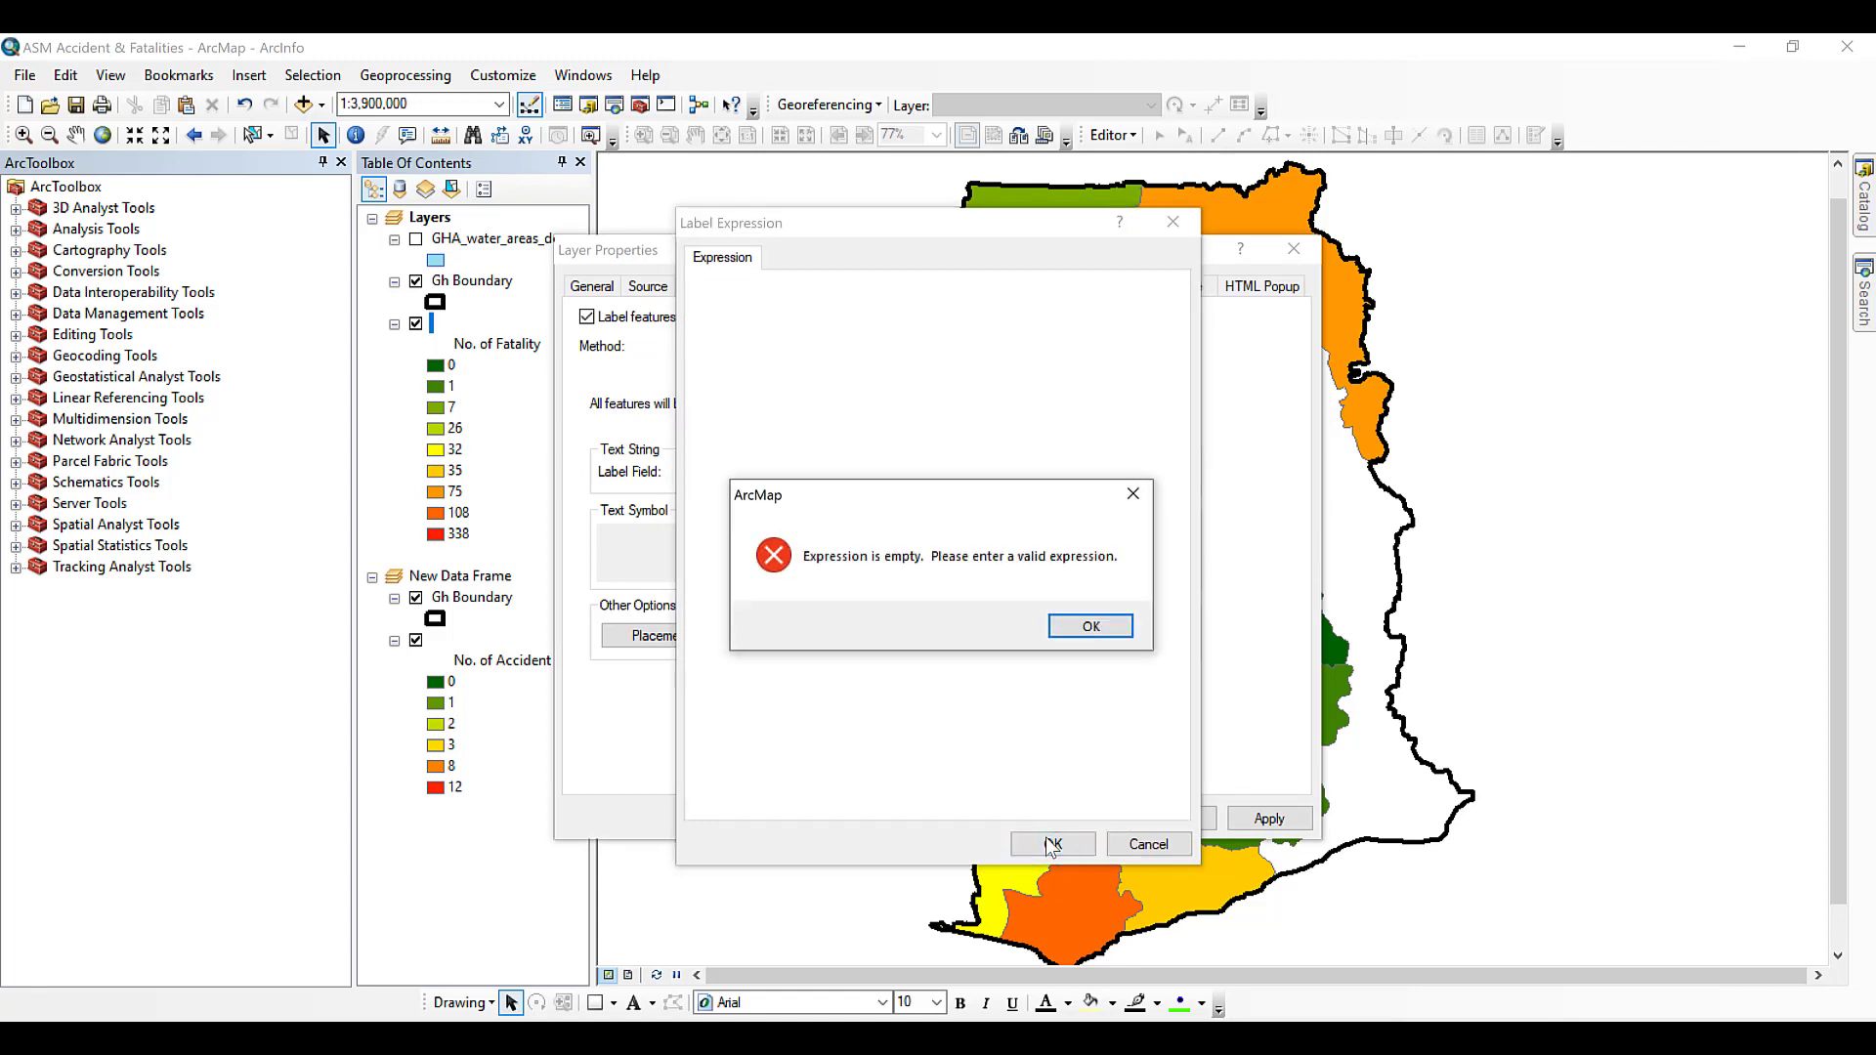
left_click(1092, 628)
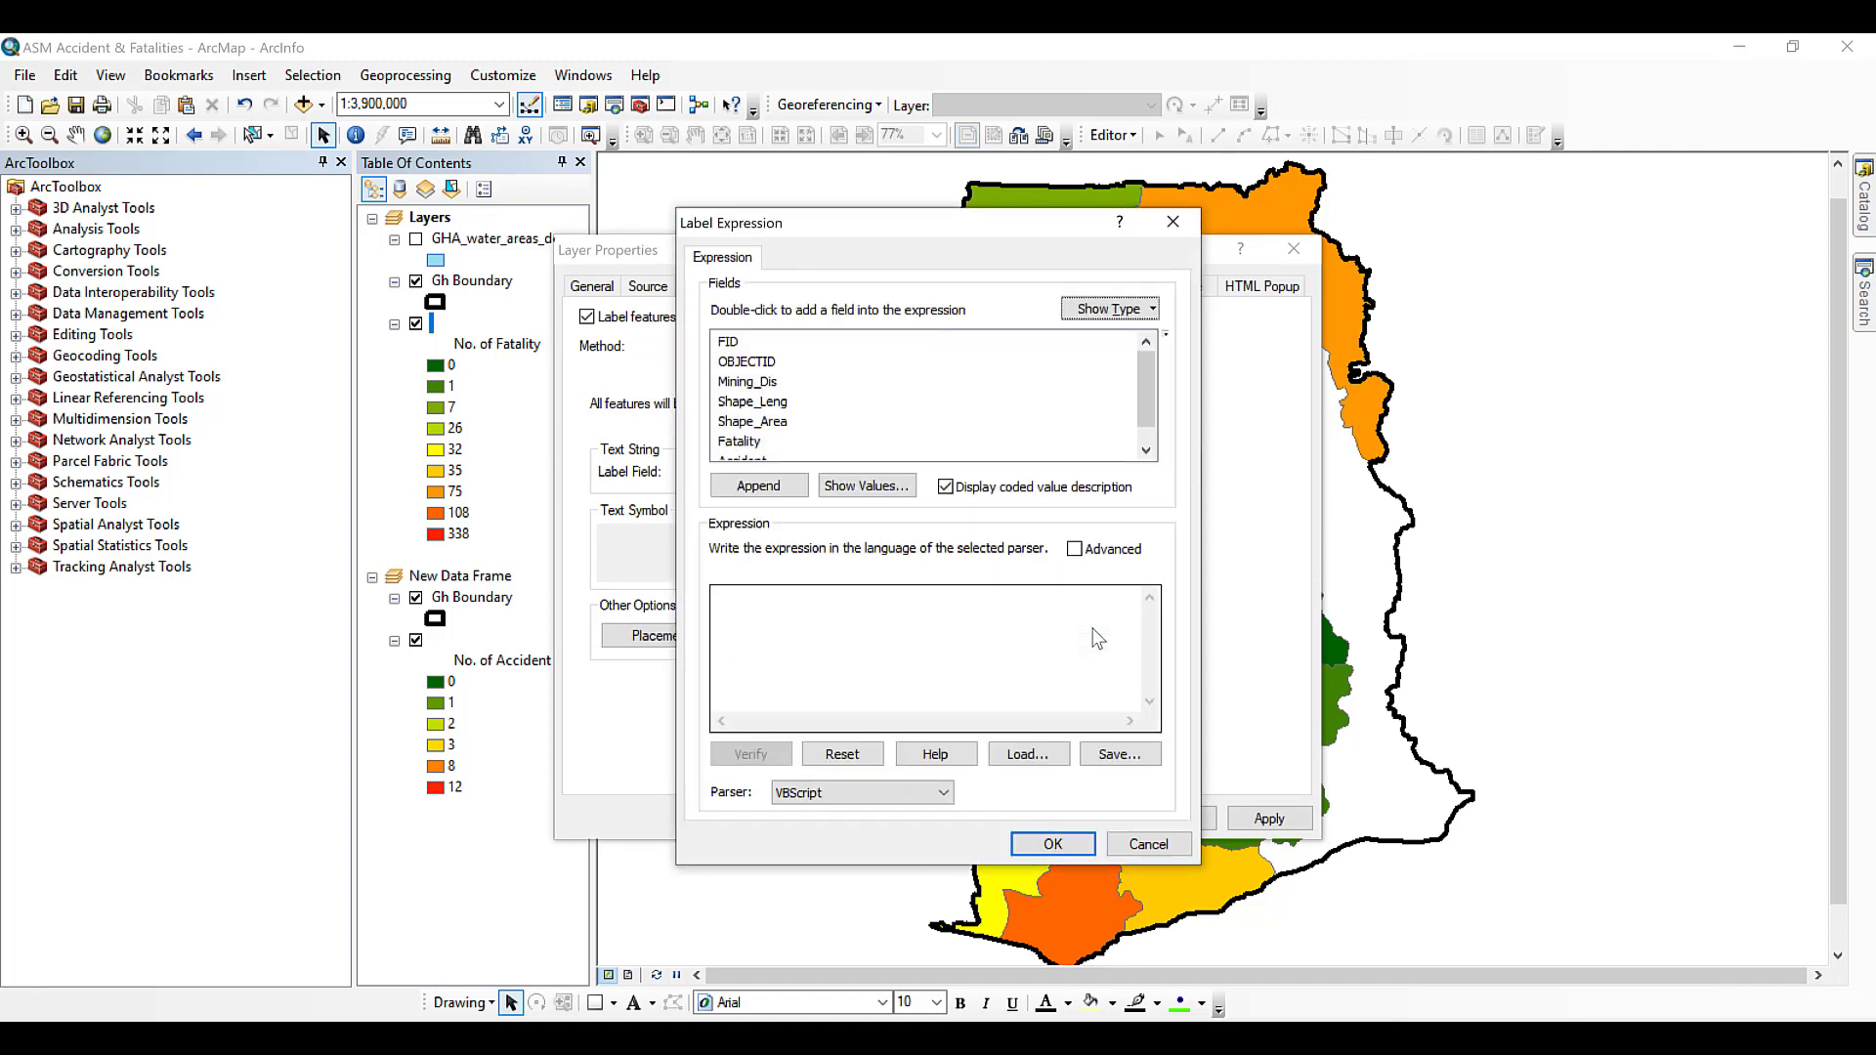
left_click(1193, 232)
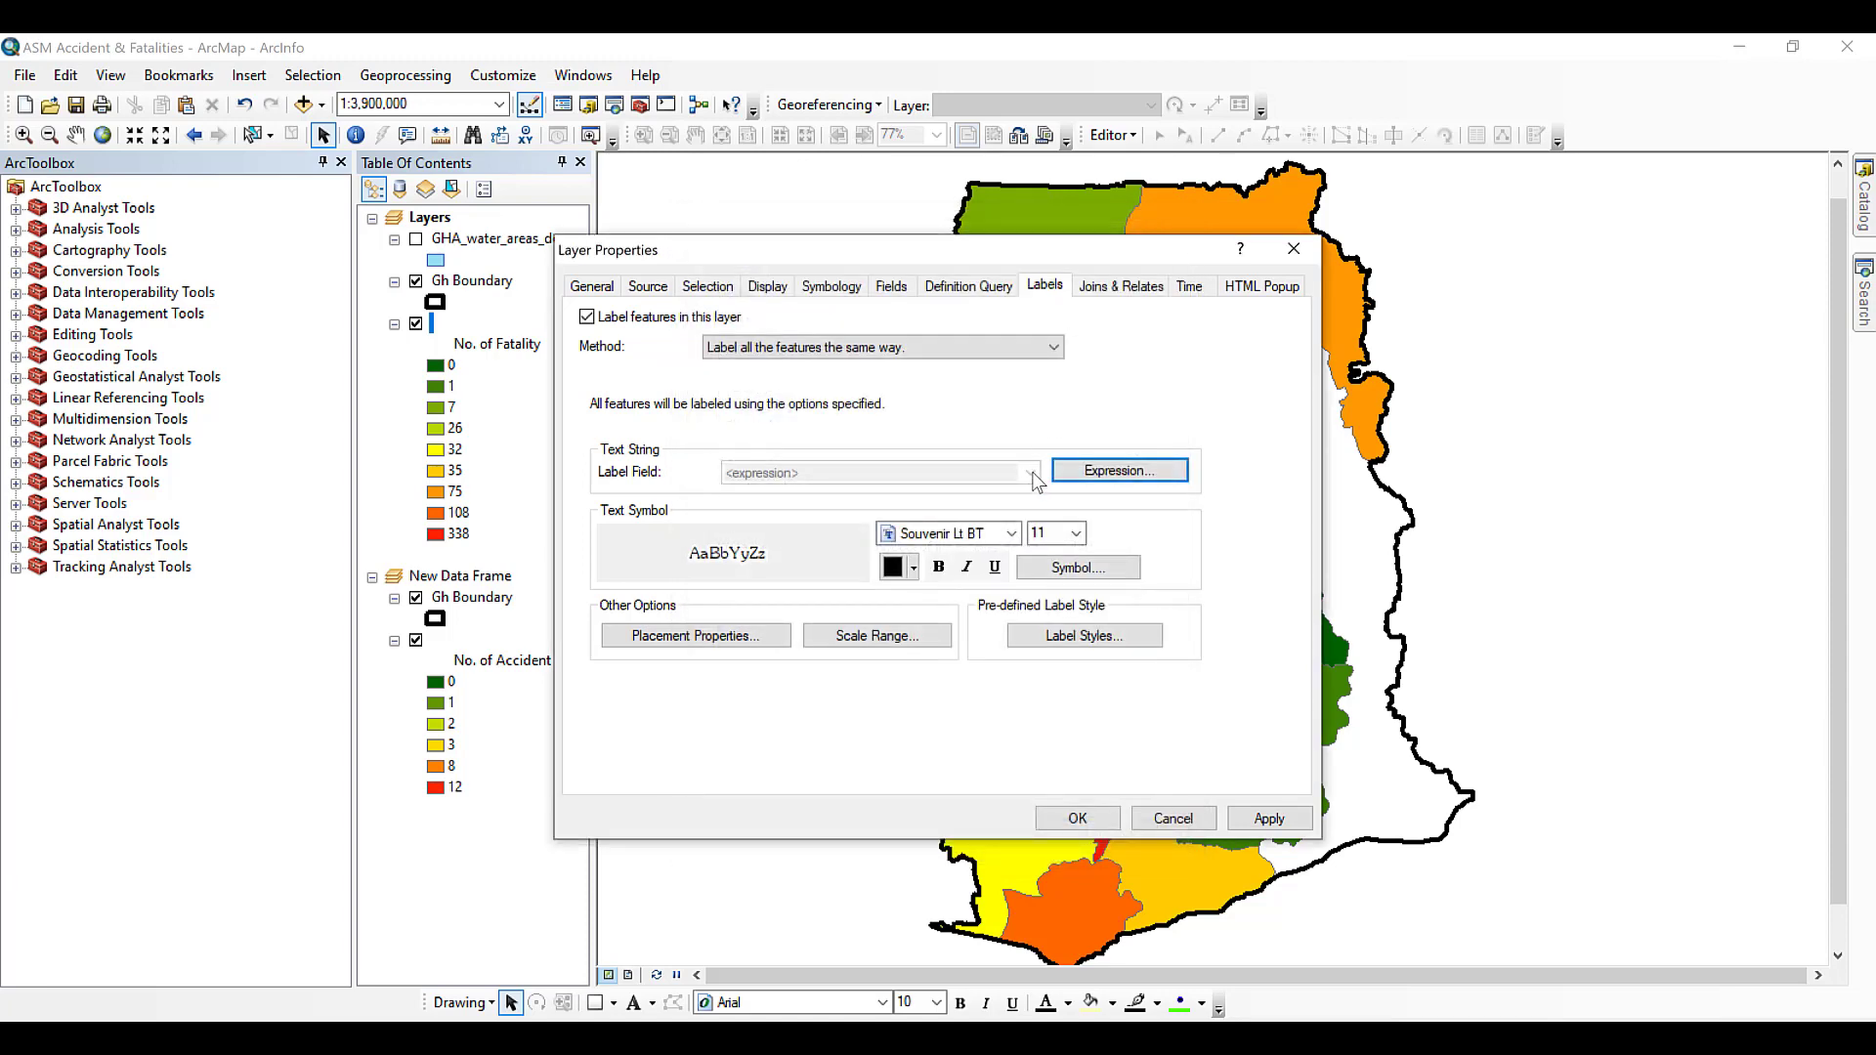
Replace the existing label expression with only the Mining_Dis field and apply it to the layer.
left_click(1106, 472)
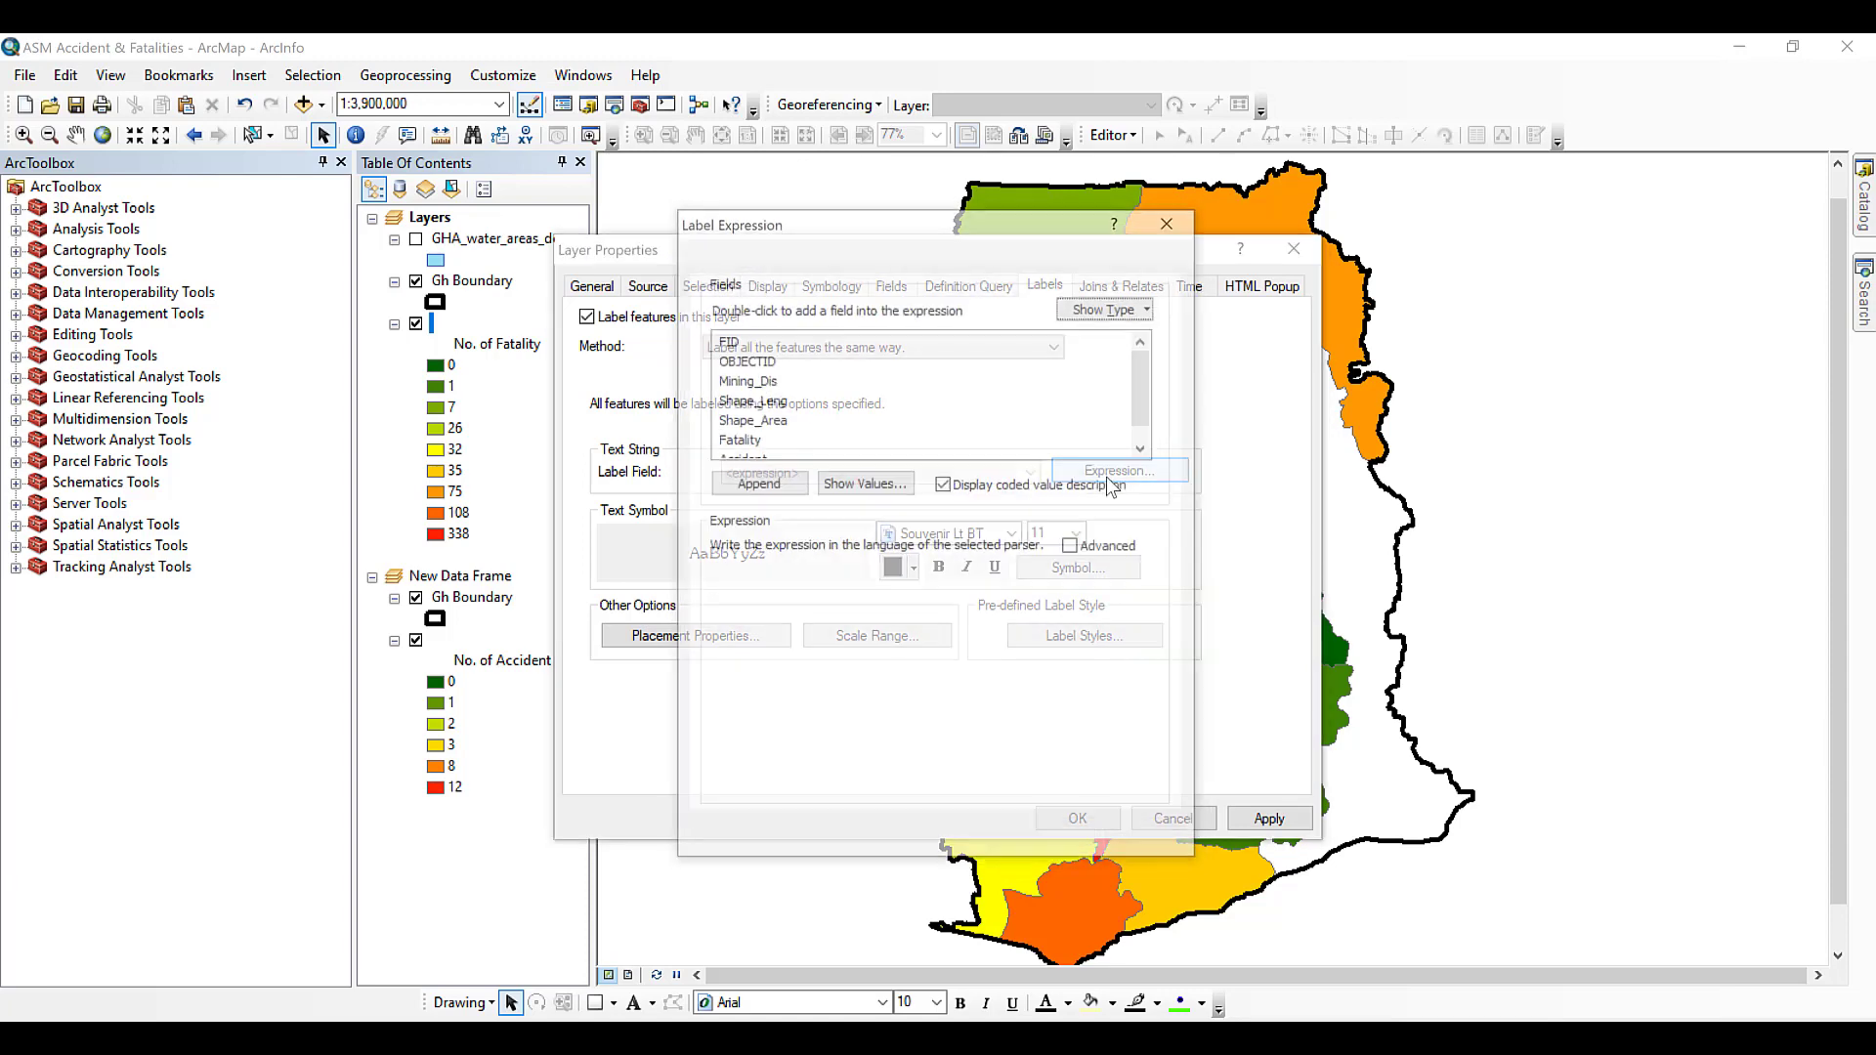
left_click_drag(942, 598, 779, 594)
key("BackSpace")
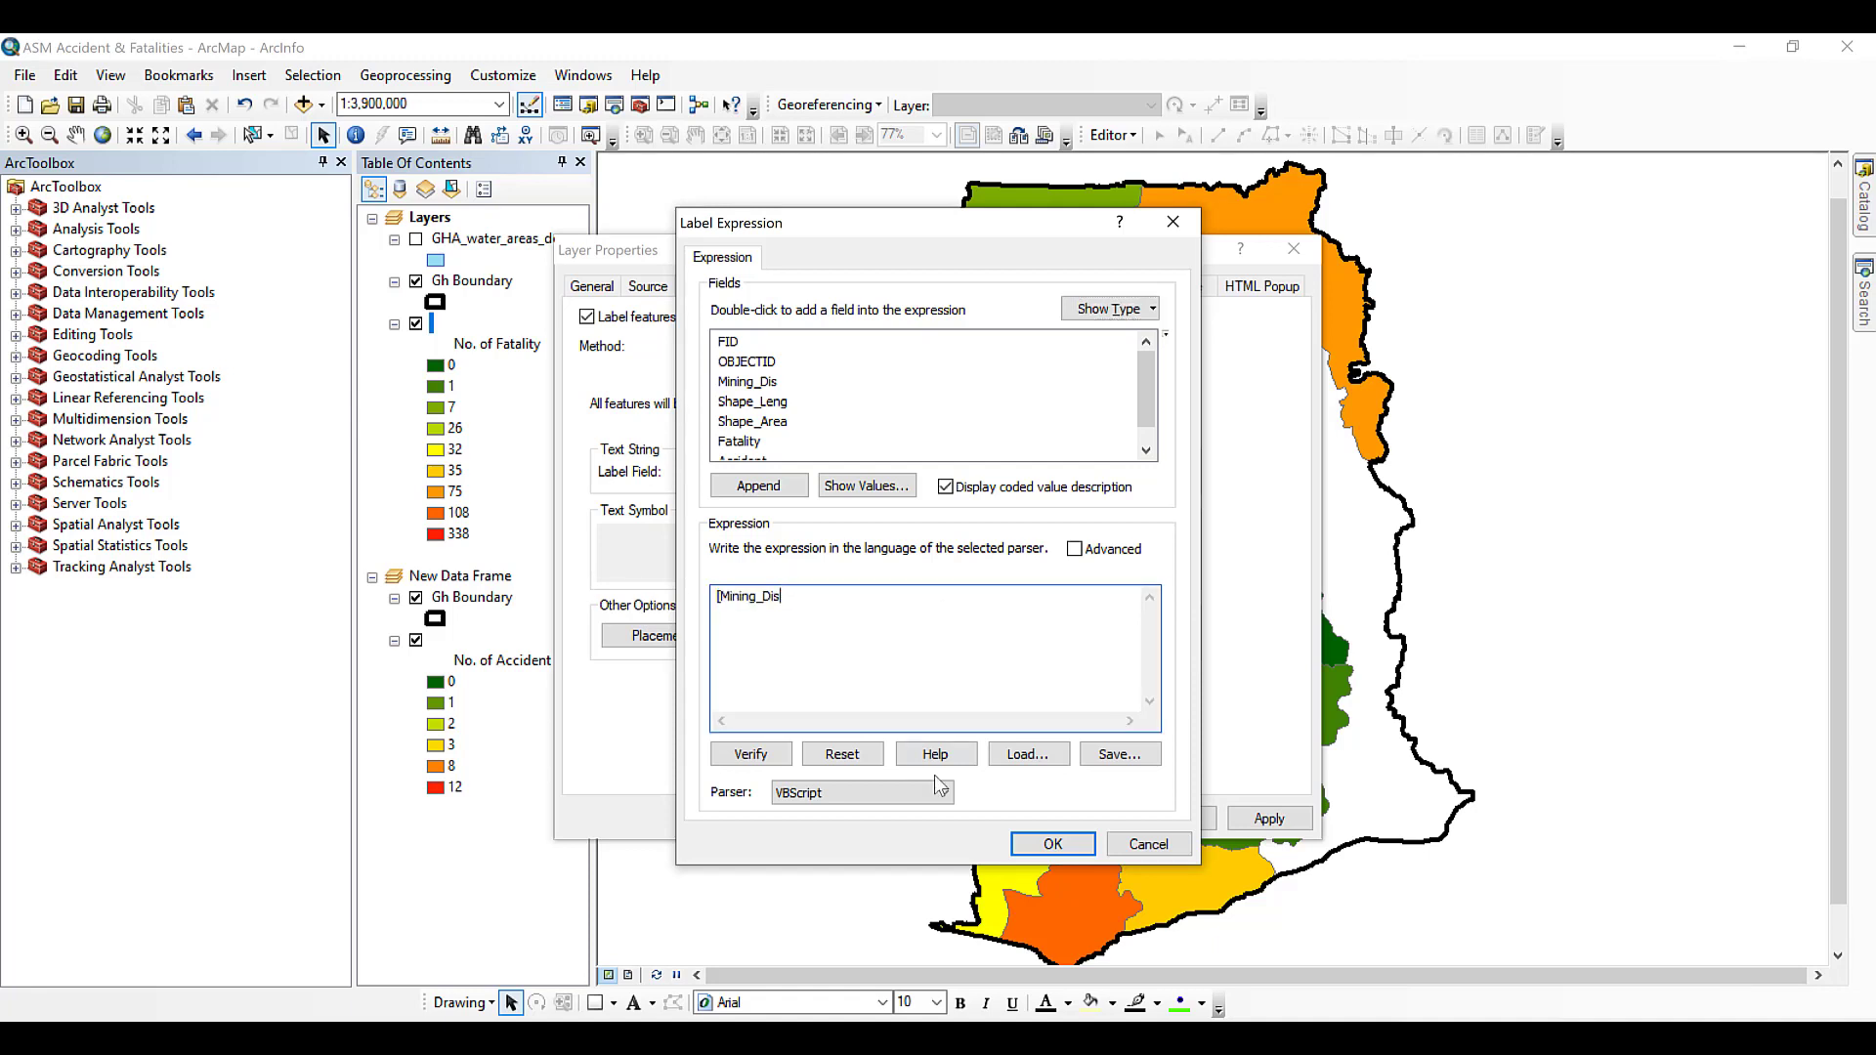
left_click(1047, 844)
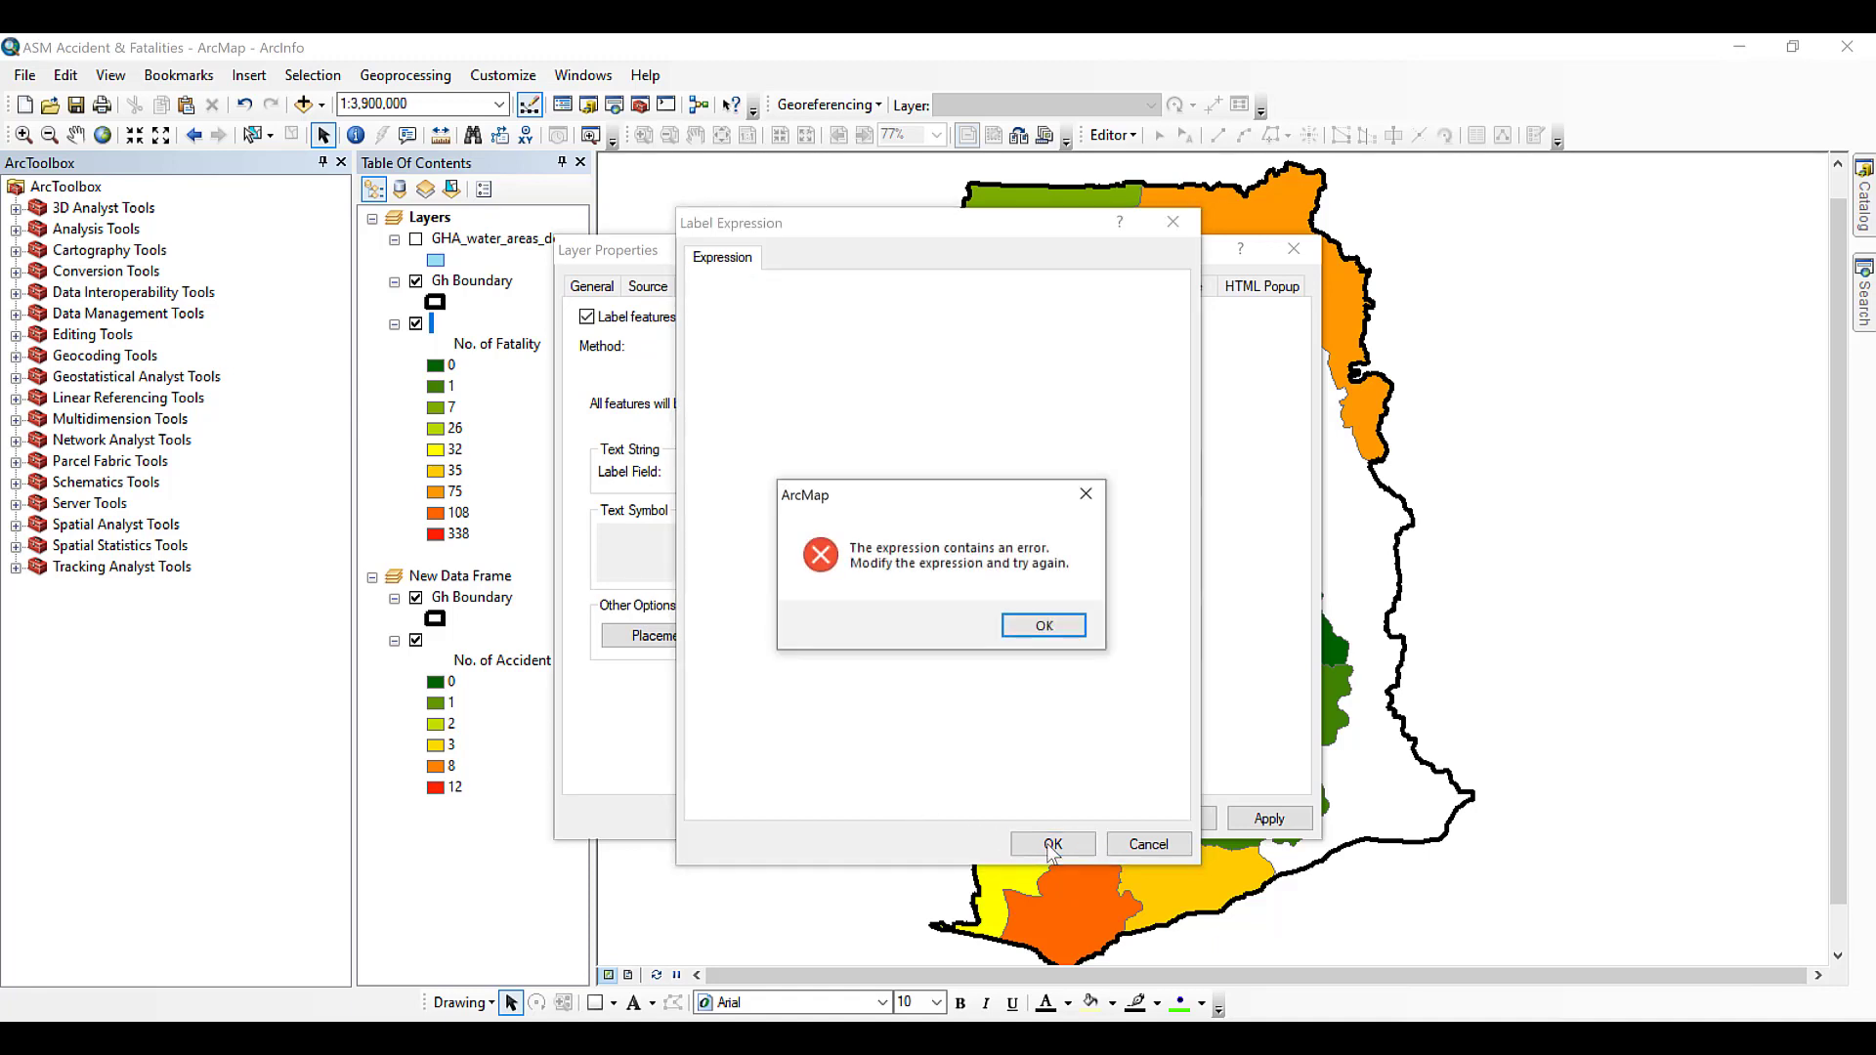
left_click(1047, 626)
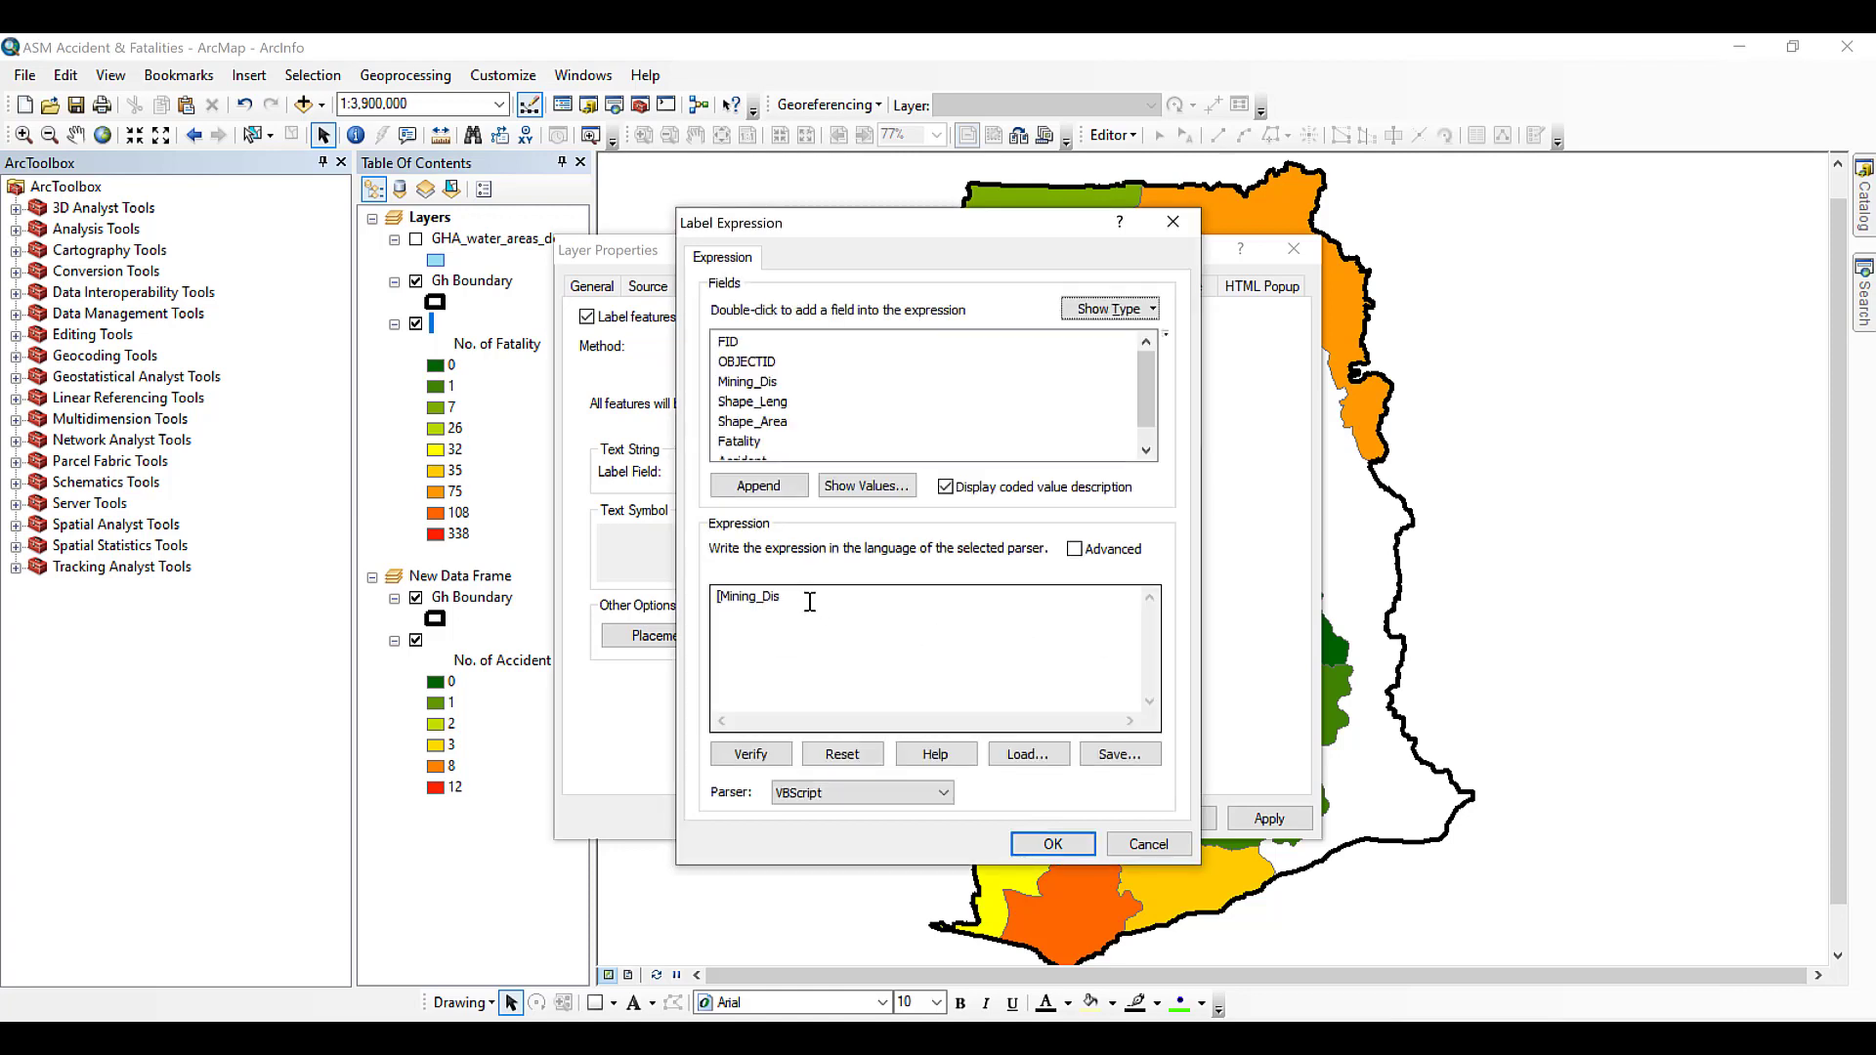
left_click_drag(808, 599, 570, 594)
key("BackSpace")
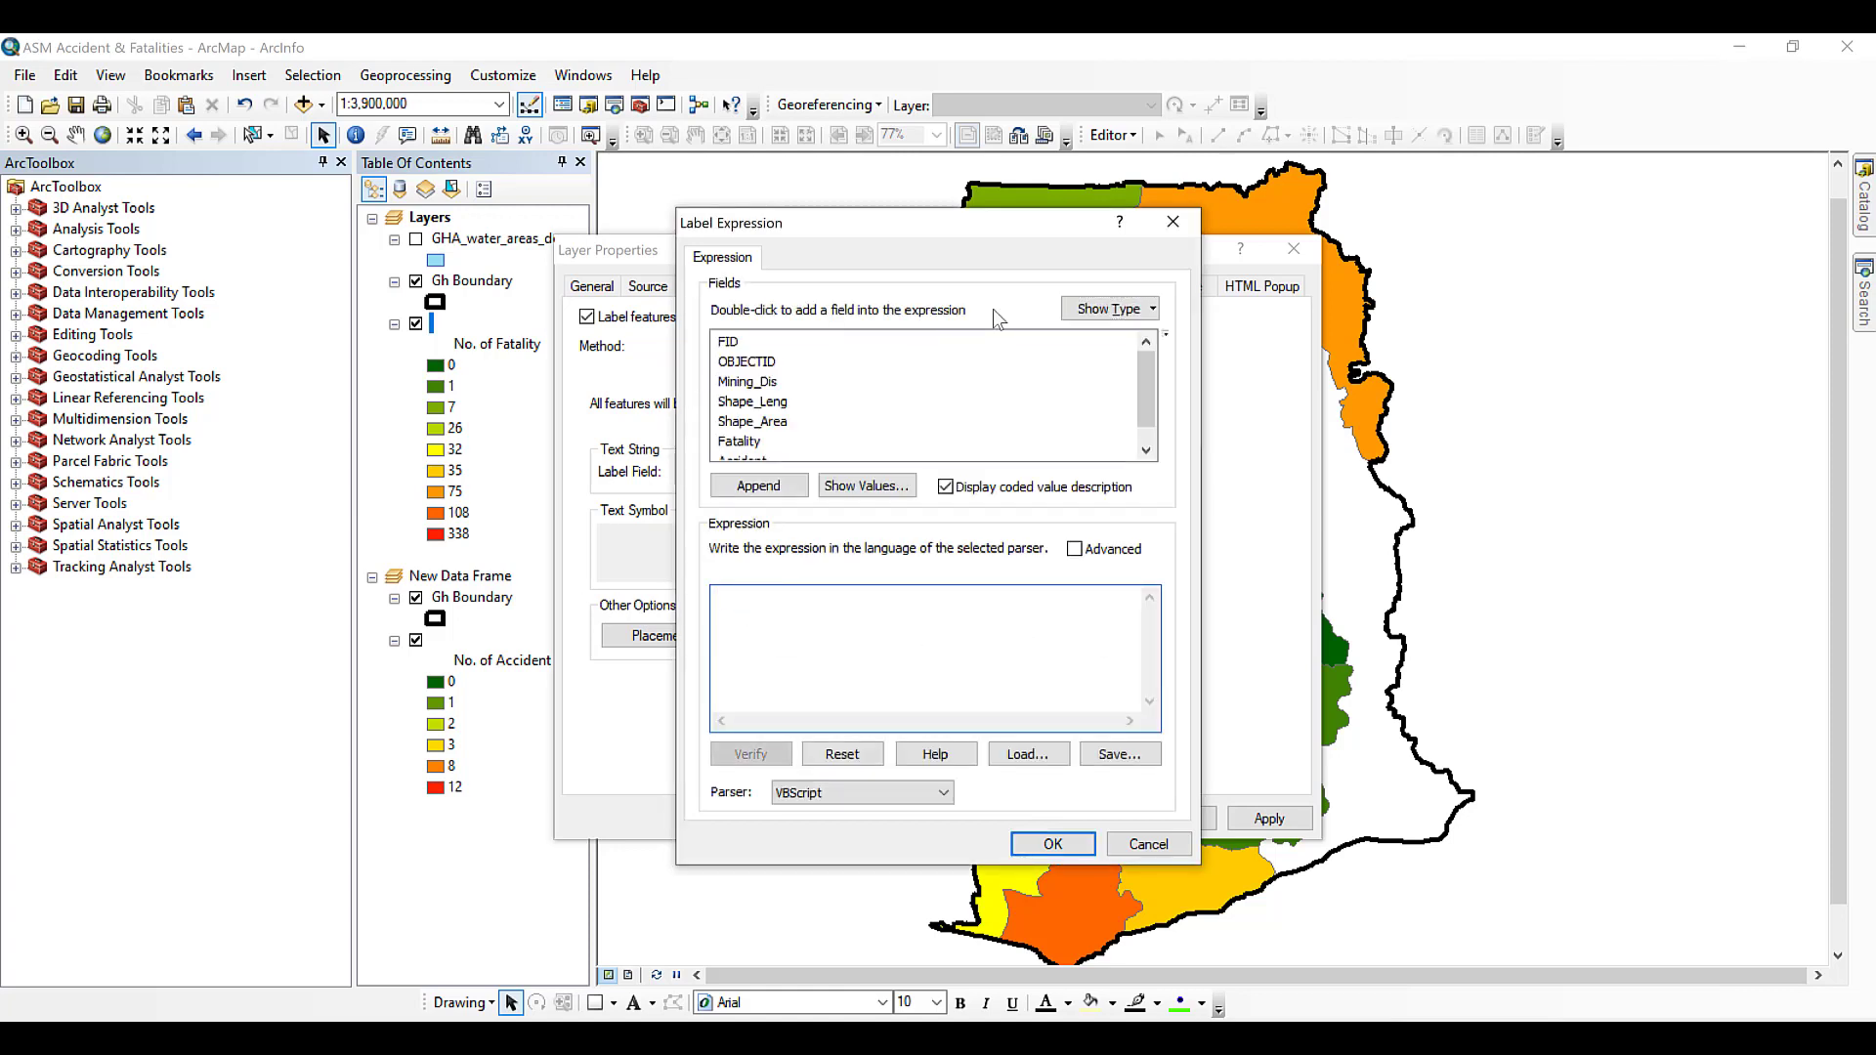
left_click_drag(1143, 391, 1141, 420)
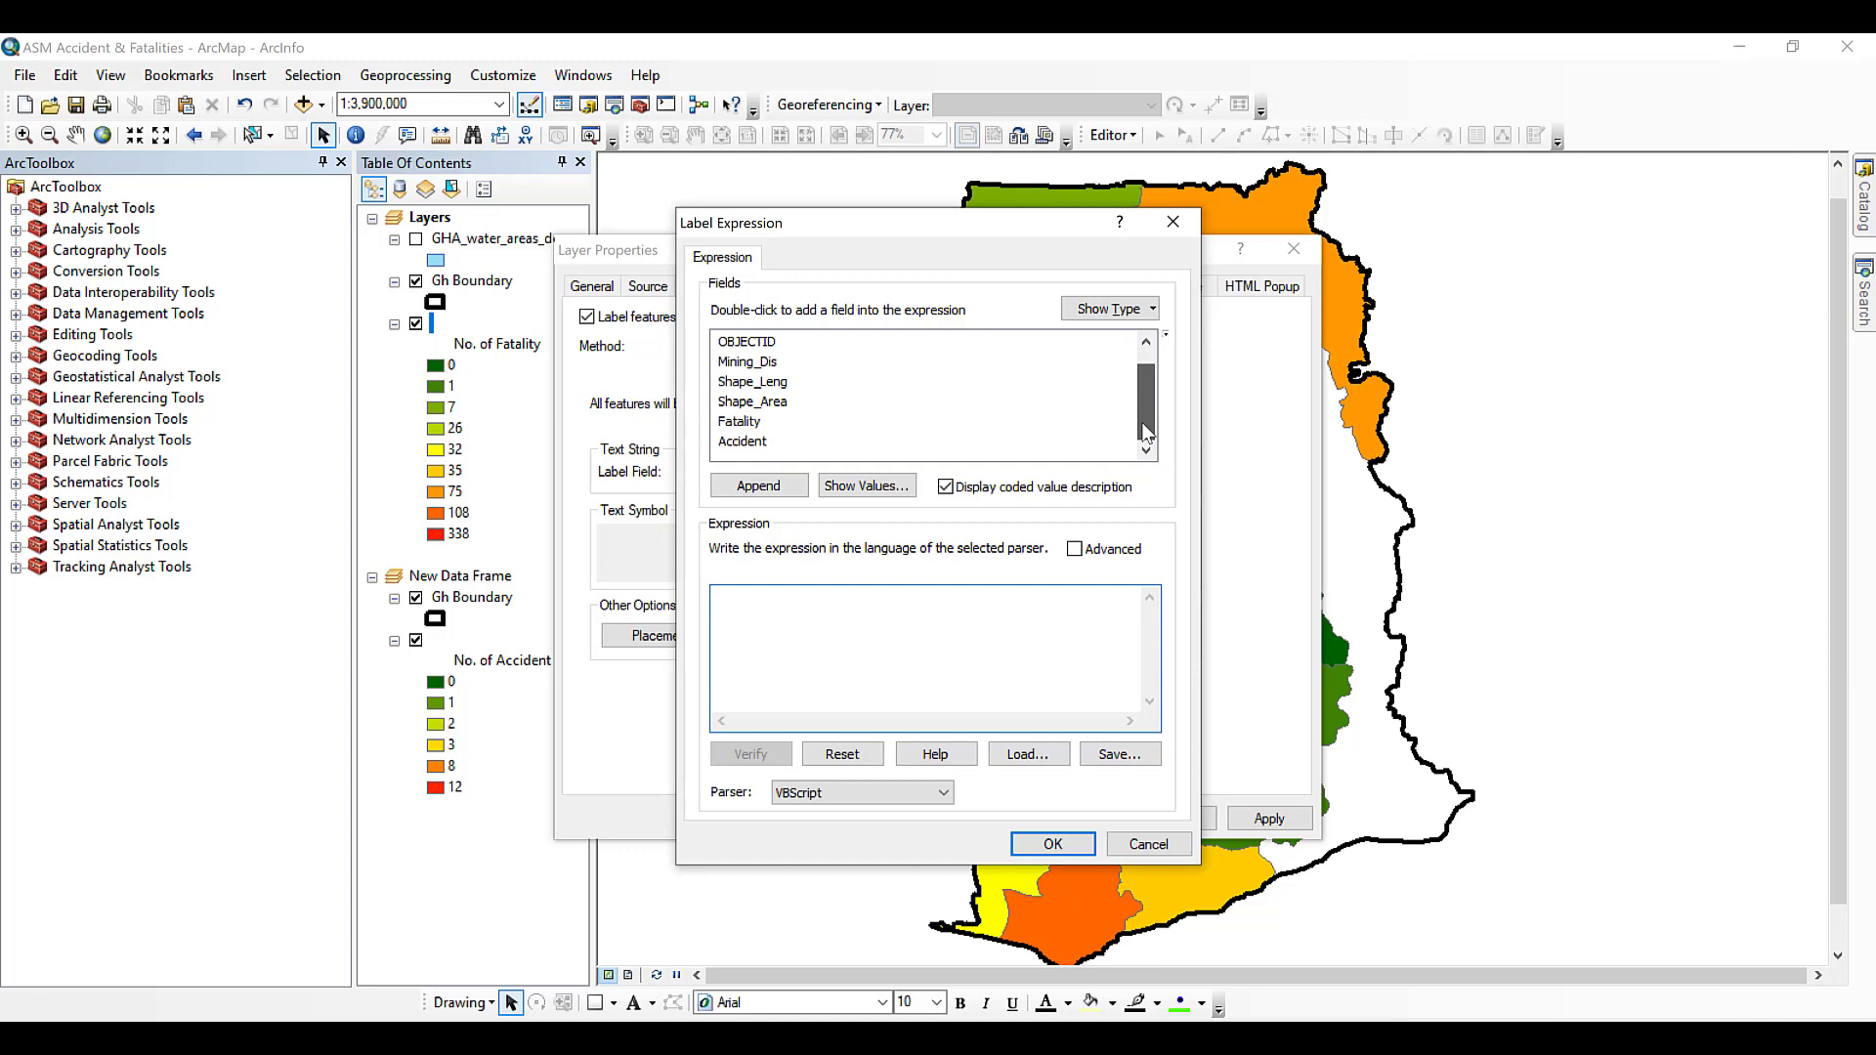
left_click(758, 363)
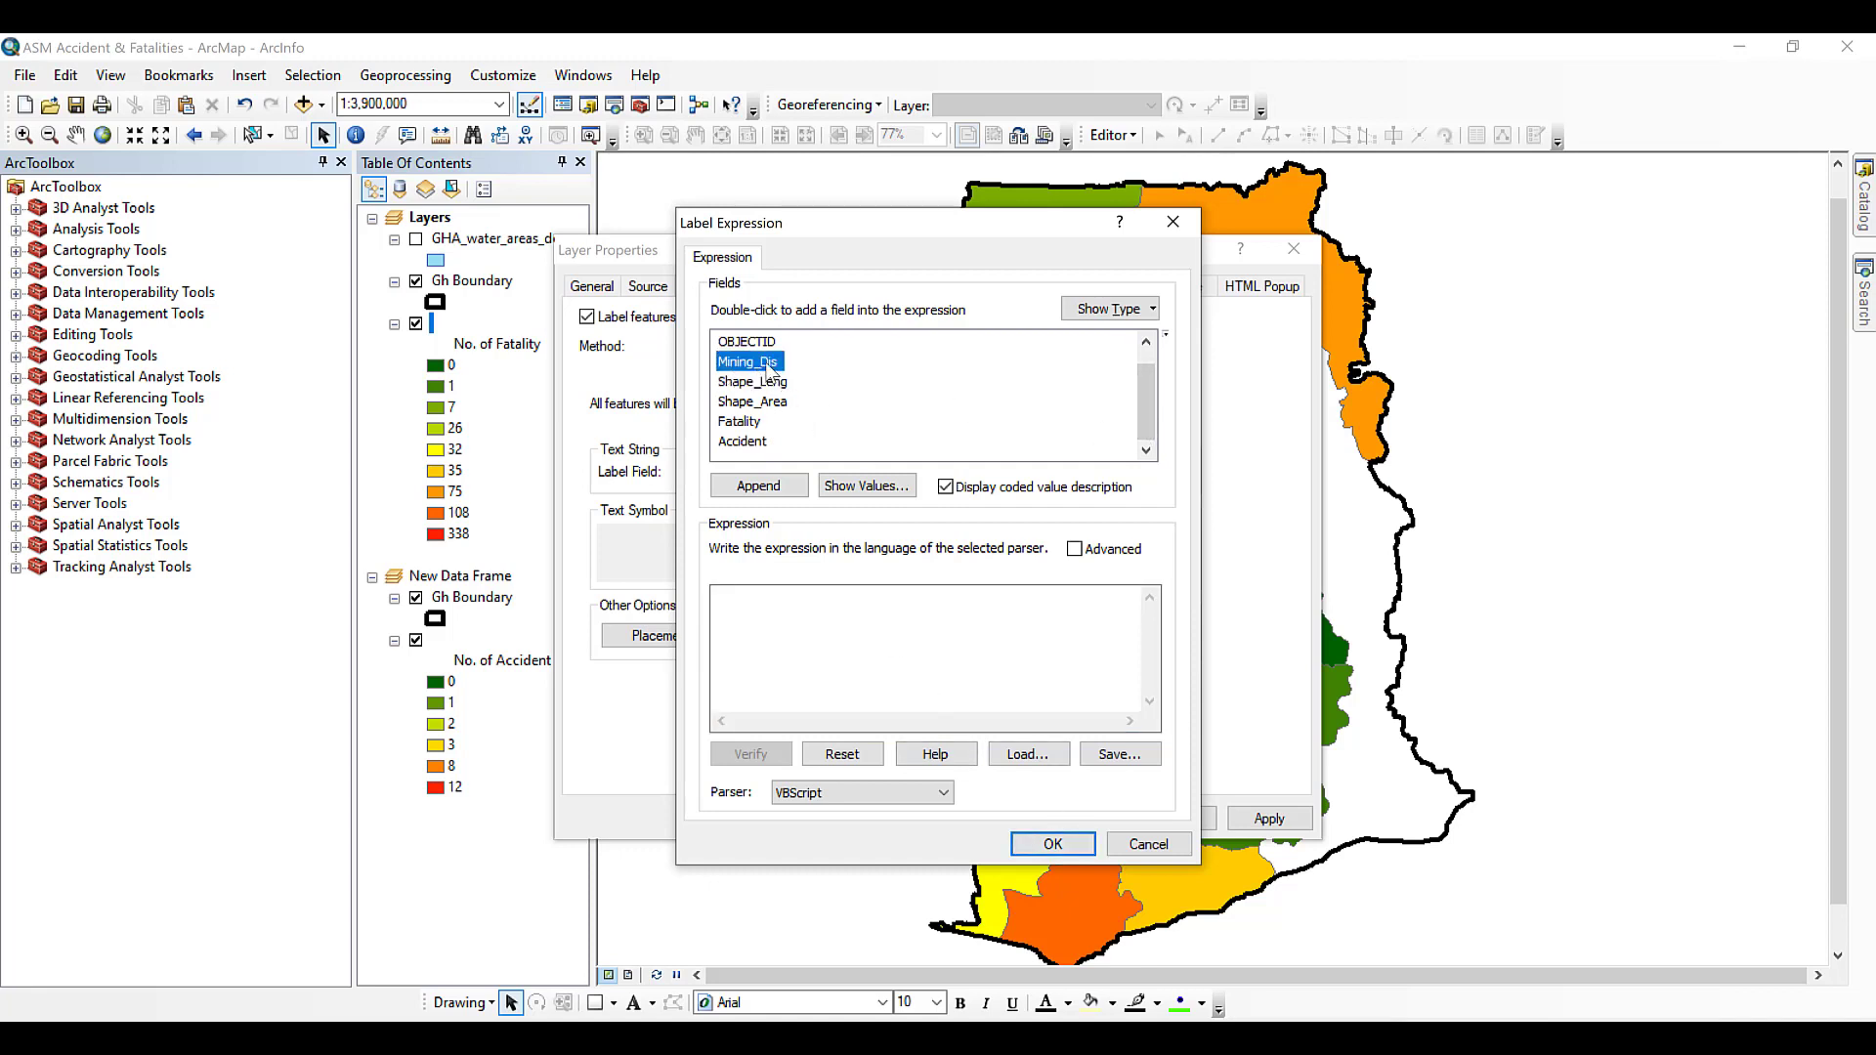
double_click(769, 363)
left_click(1052, 843)
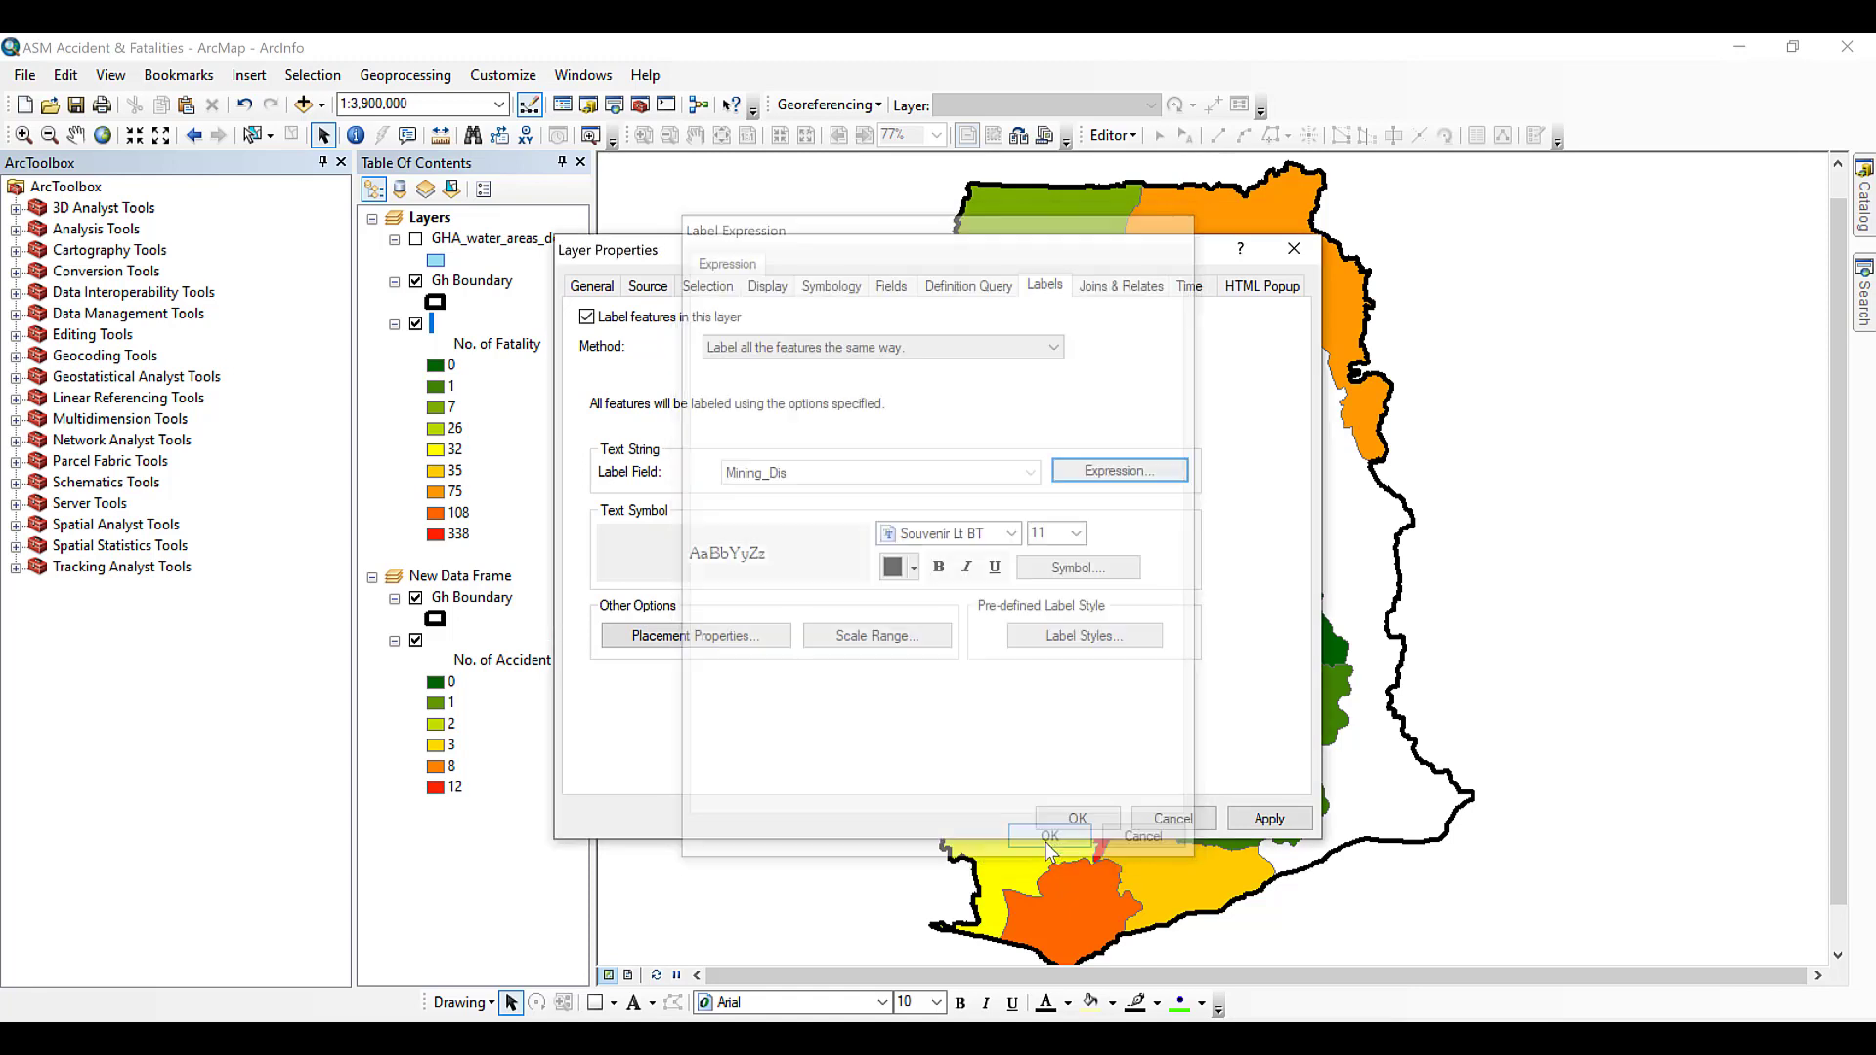
left_click(1255, 819)
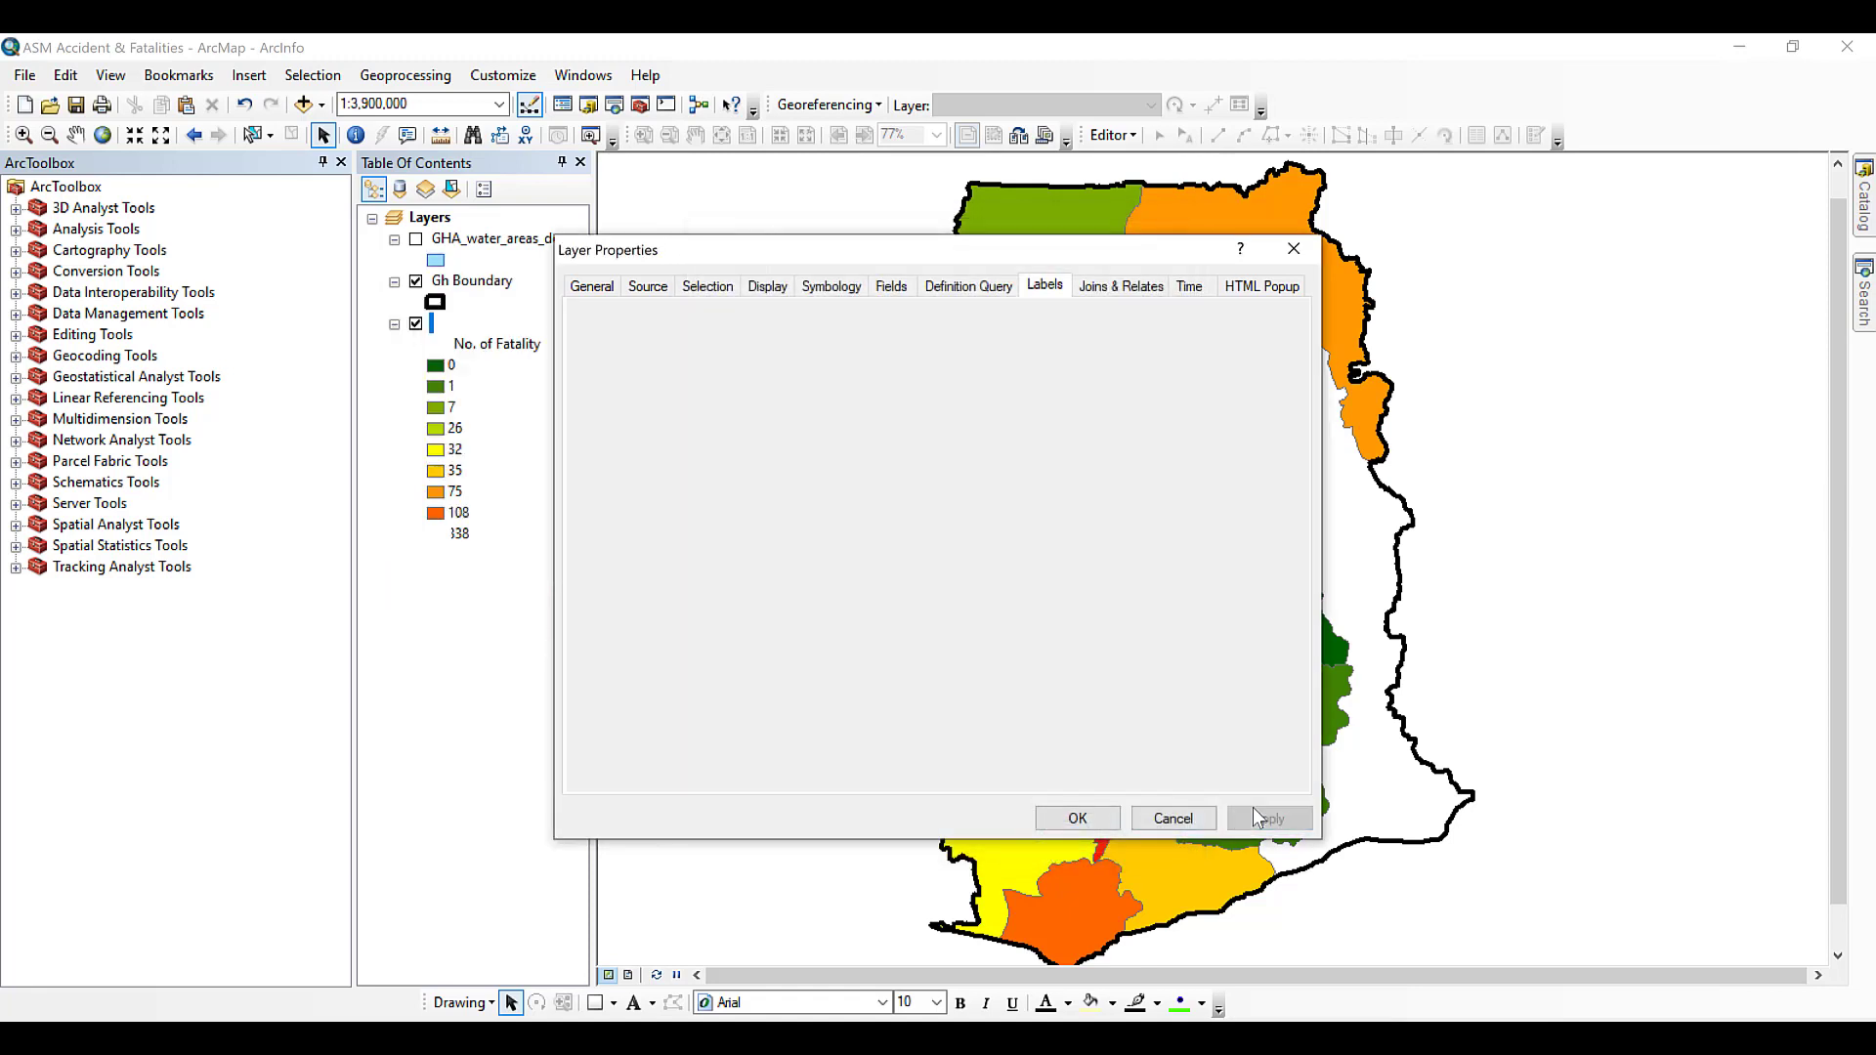
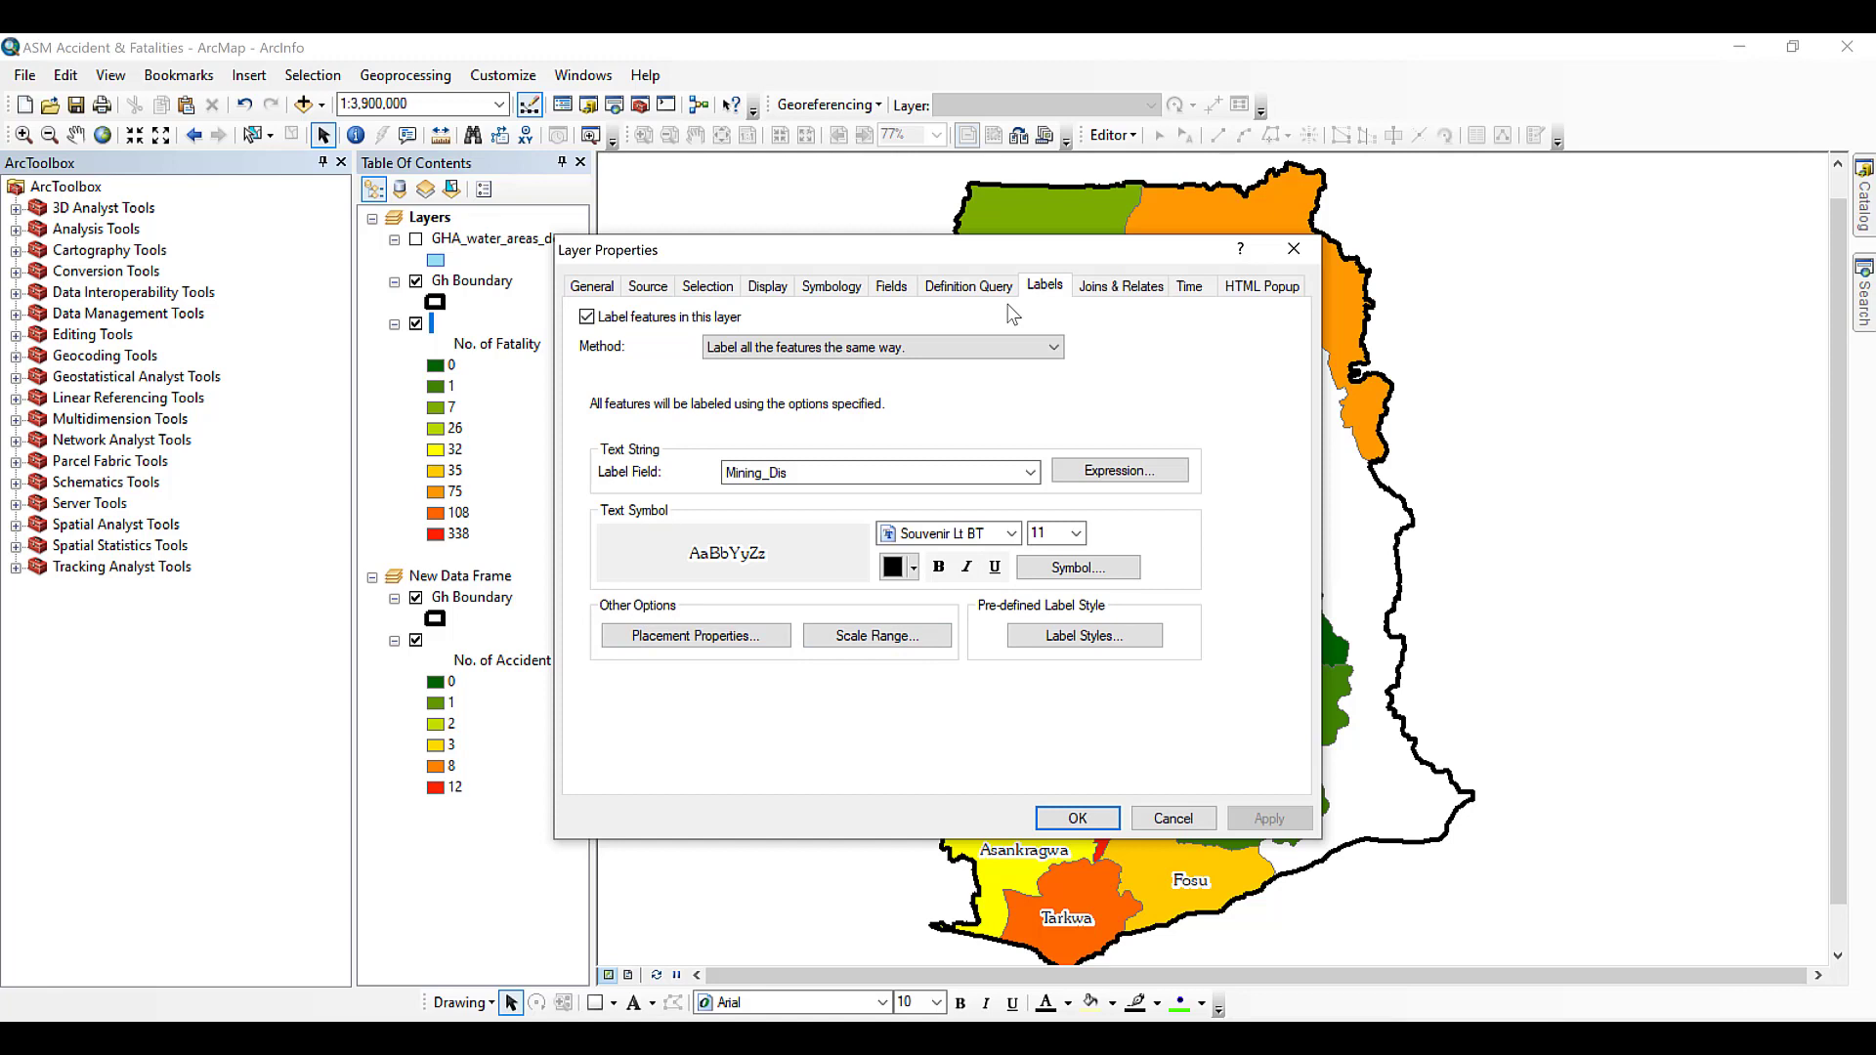
Set the label field to Accident and apply it to the map.
left_click(1030, 473)
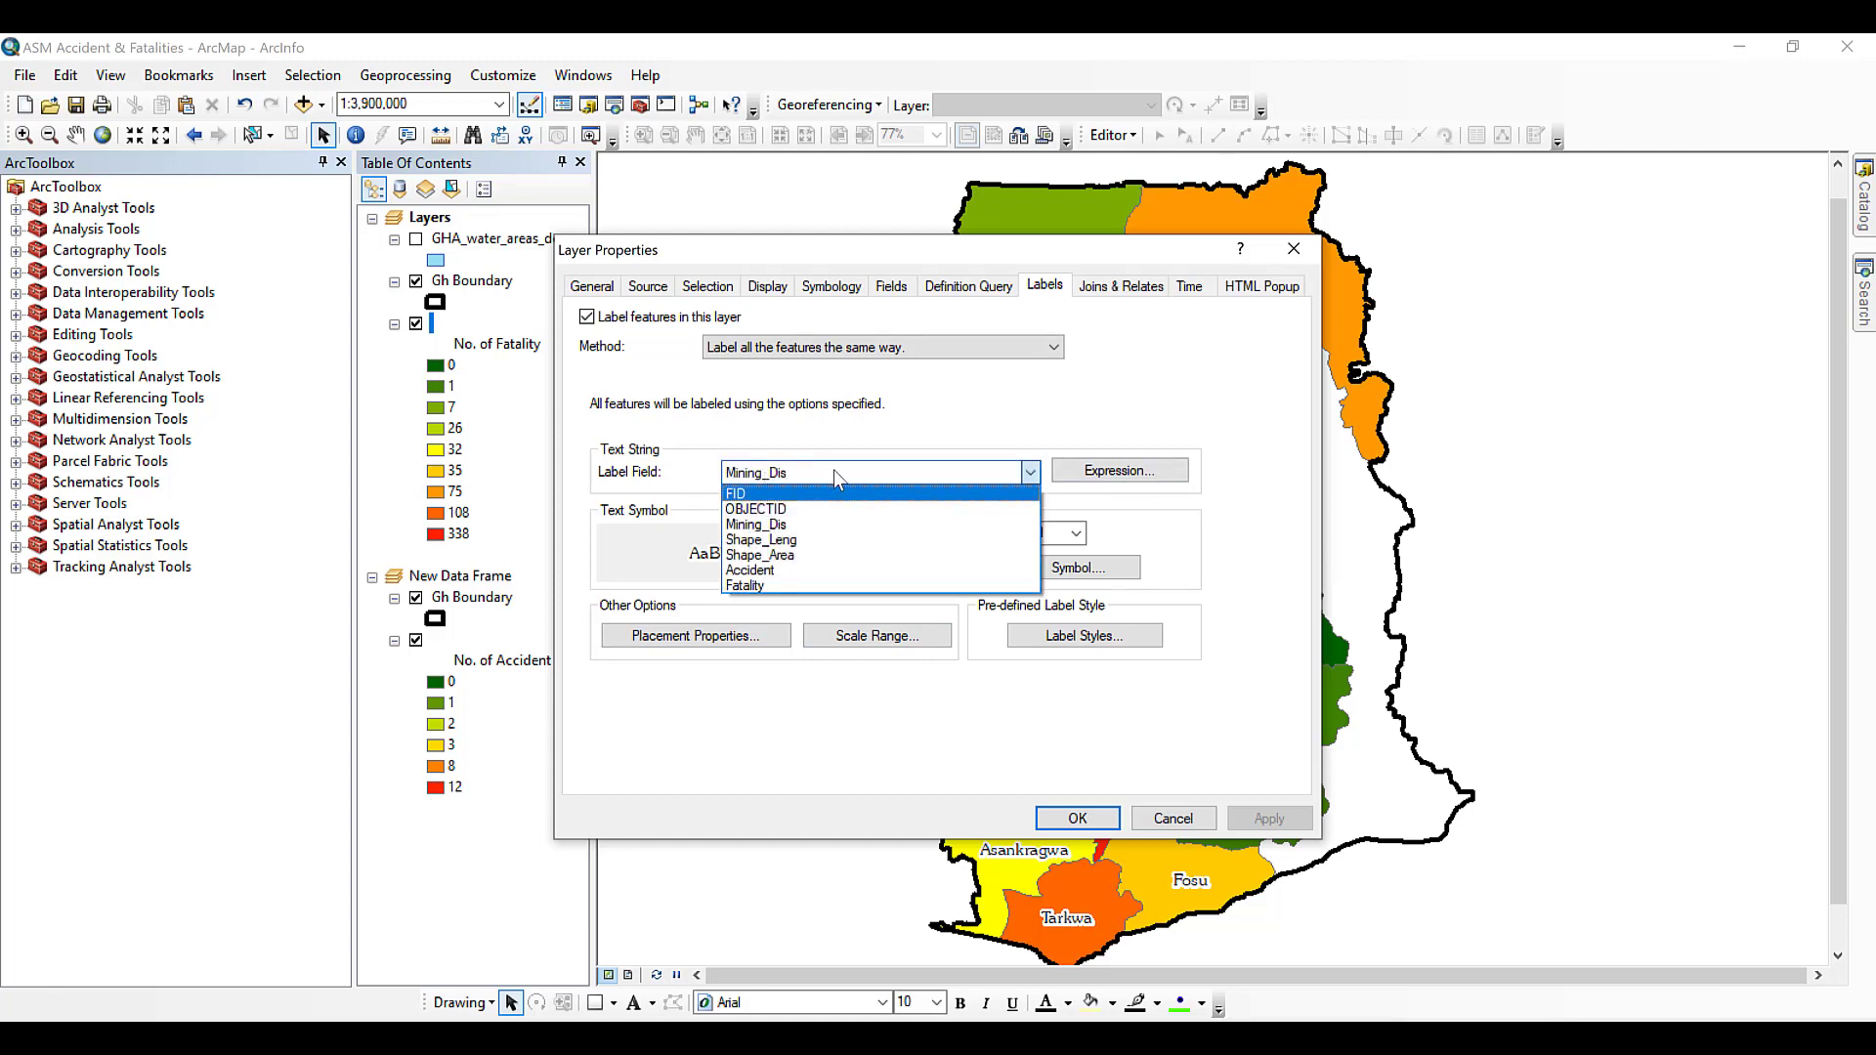
left_click(788, 569)
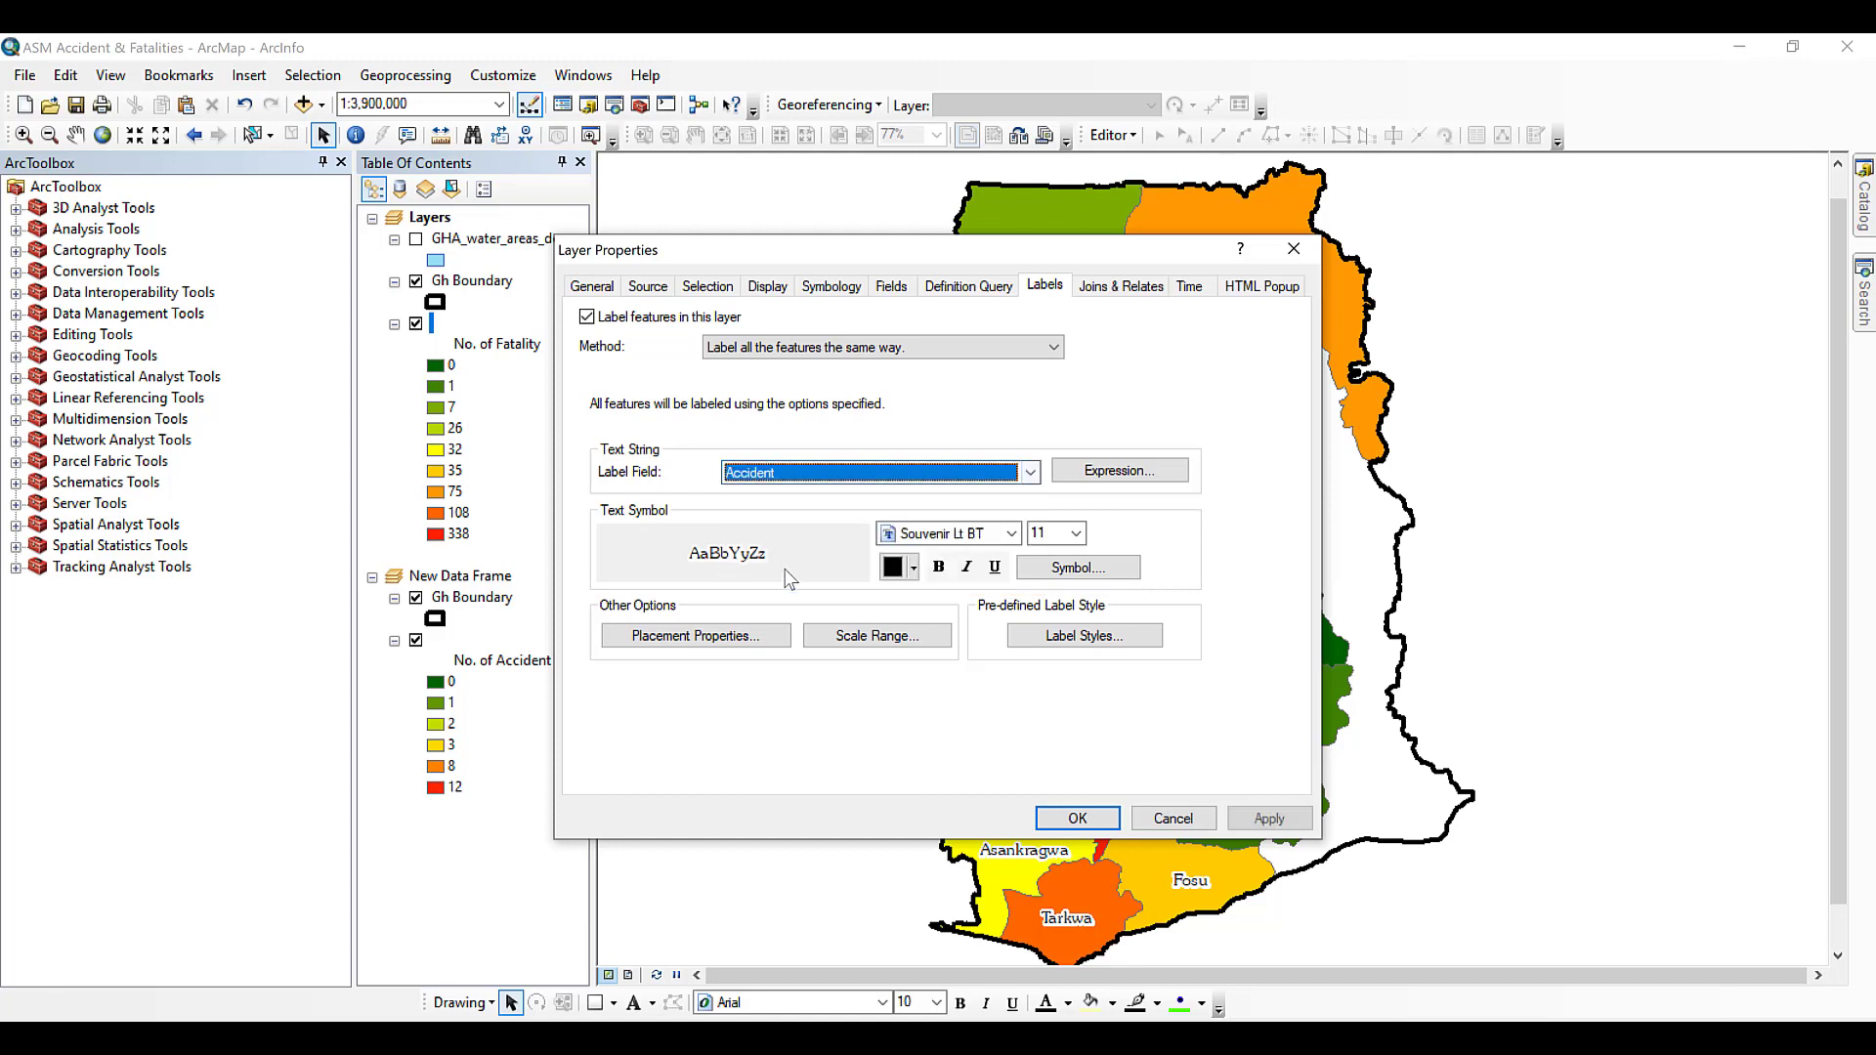
left_click(1267, 819)
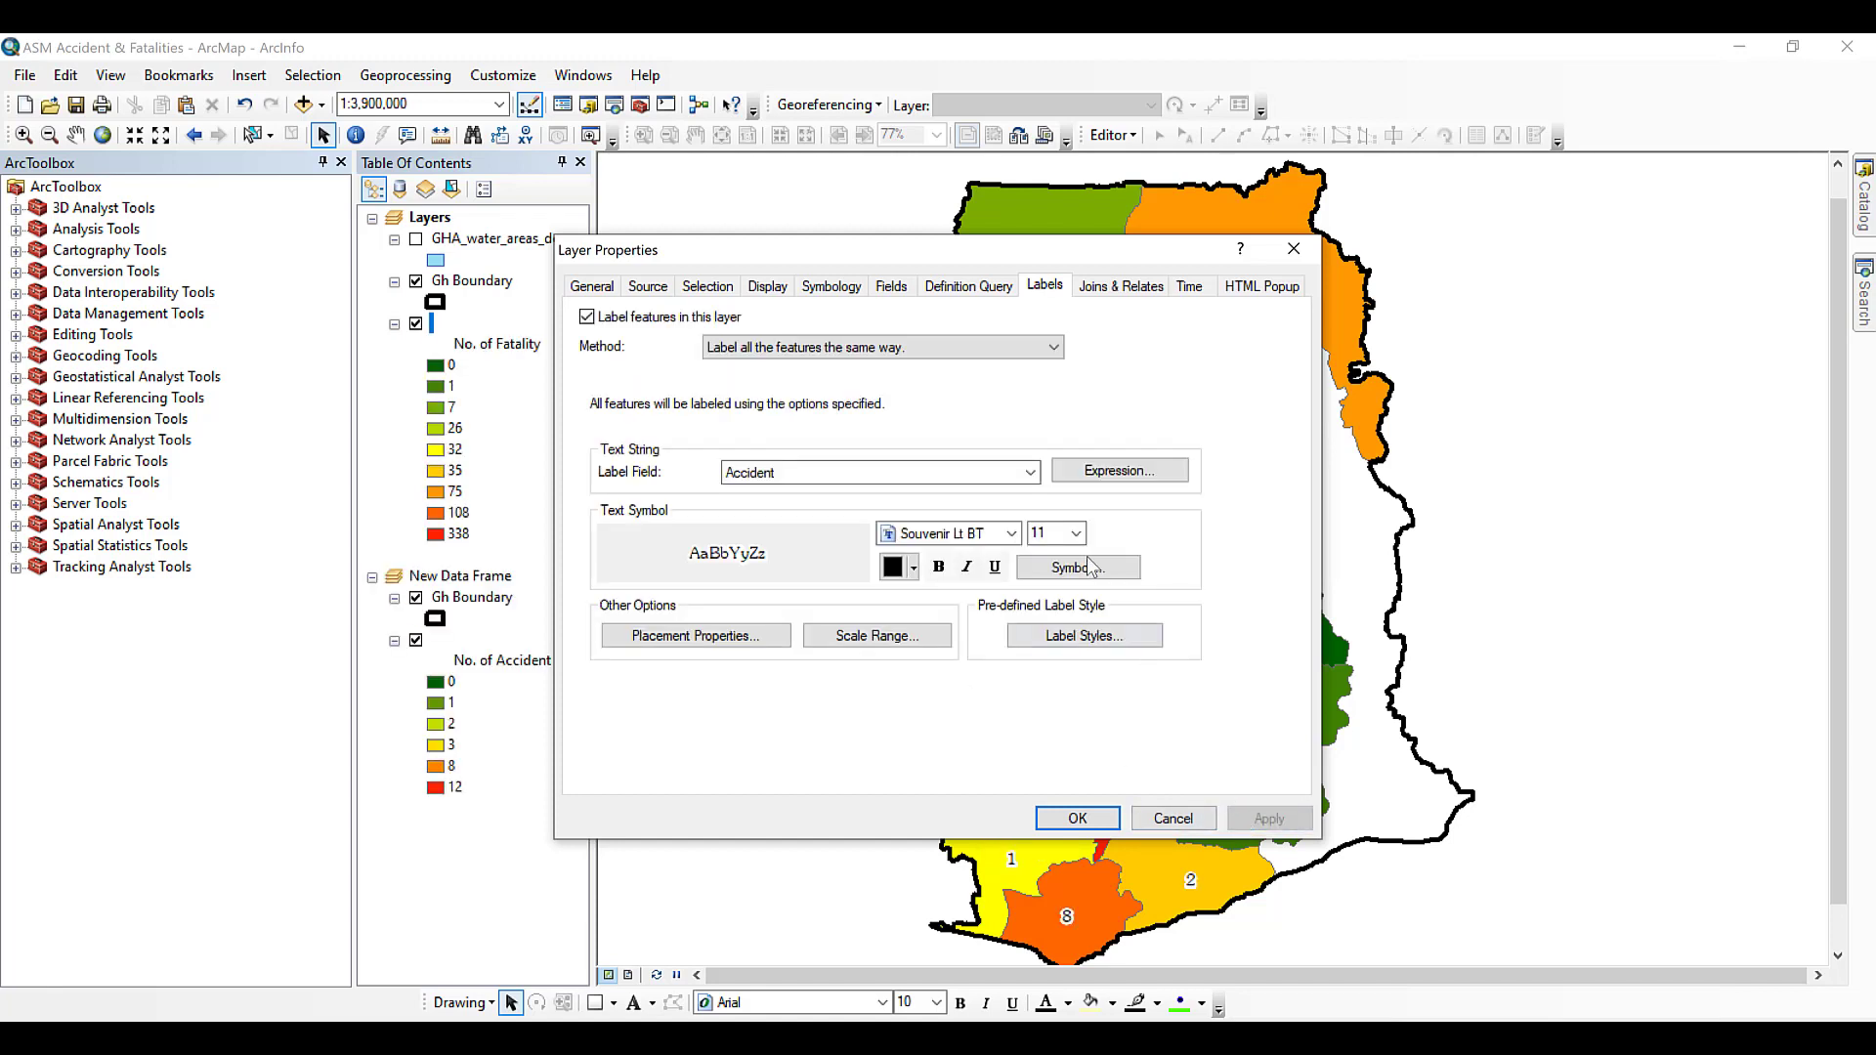
Set the label field to Fatality and apply it to the map.
left_click(1031, 473)
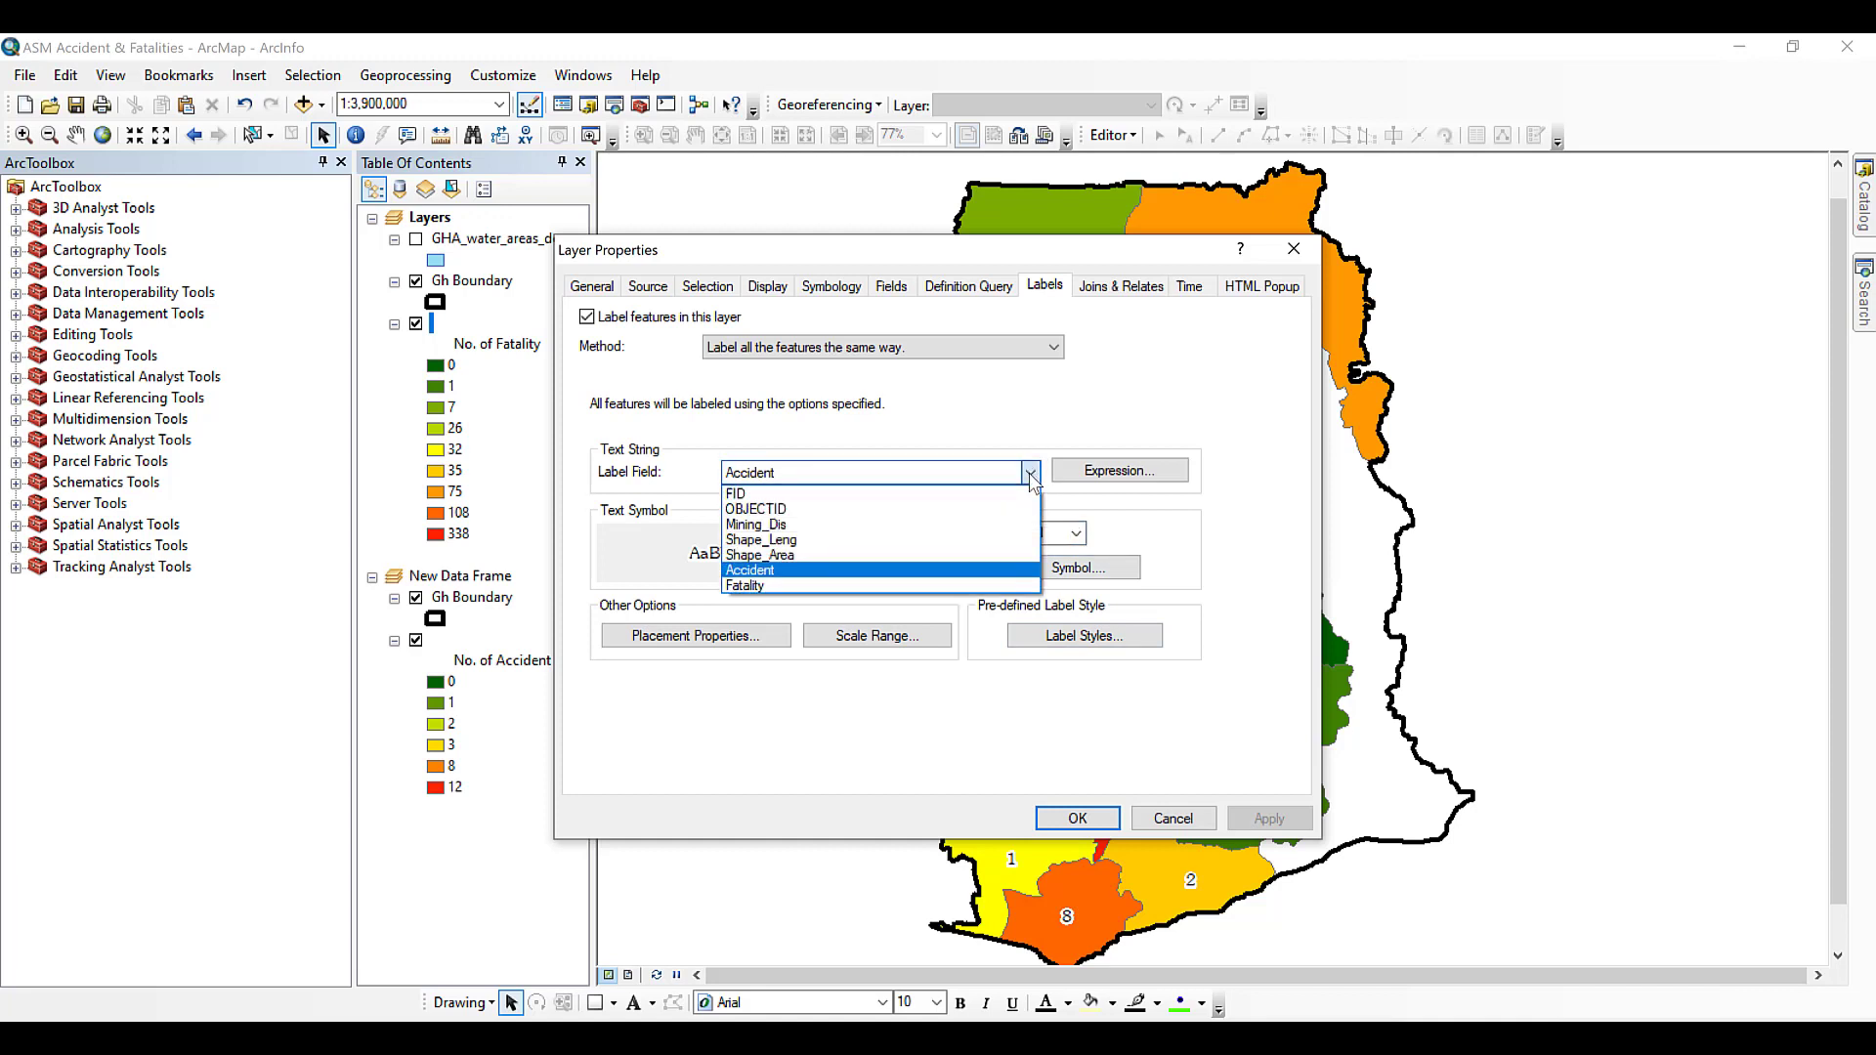
left_click(794, 586)
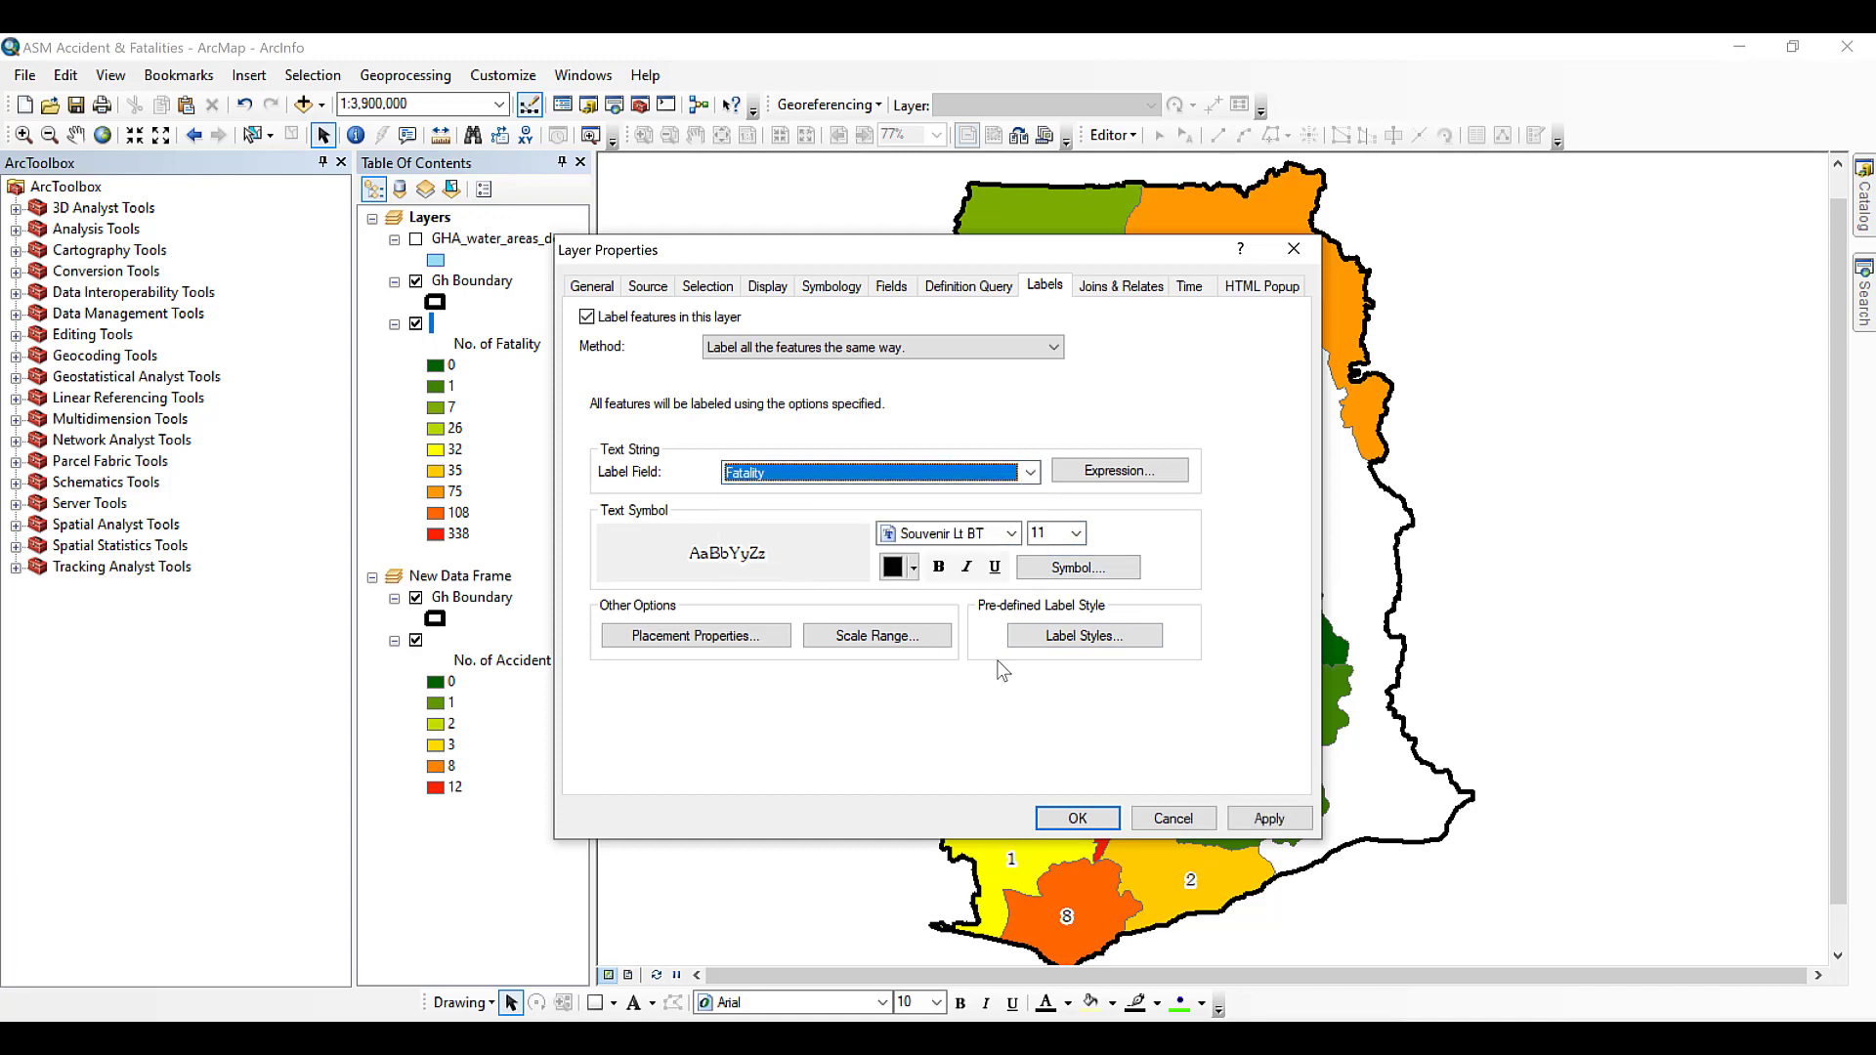
left_click(1263, 818)
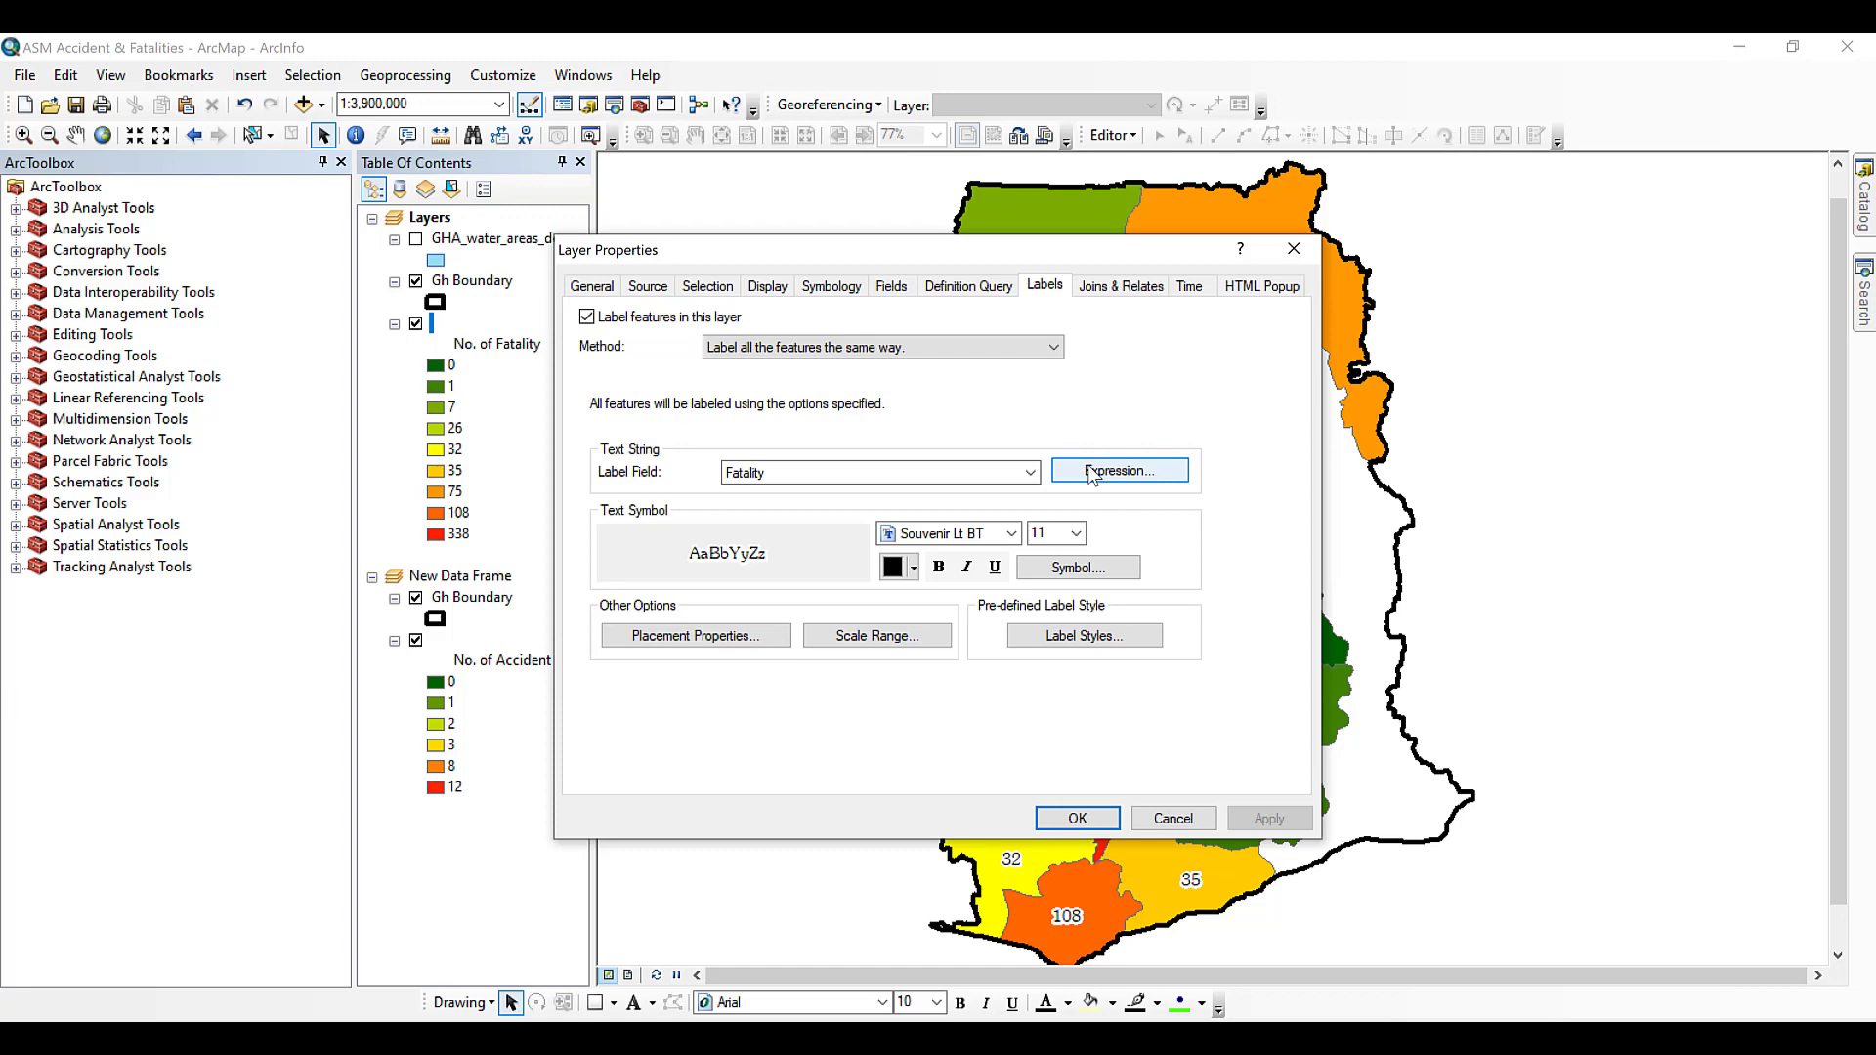
Replace the label expression with [Mining_Dis] & [Fatality] and verify it.
left_click(1137, 473)
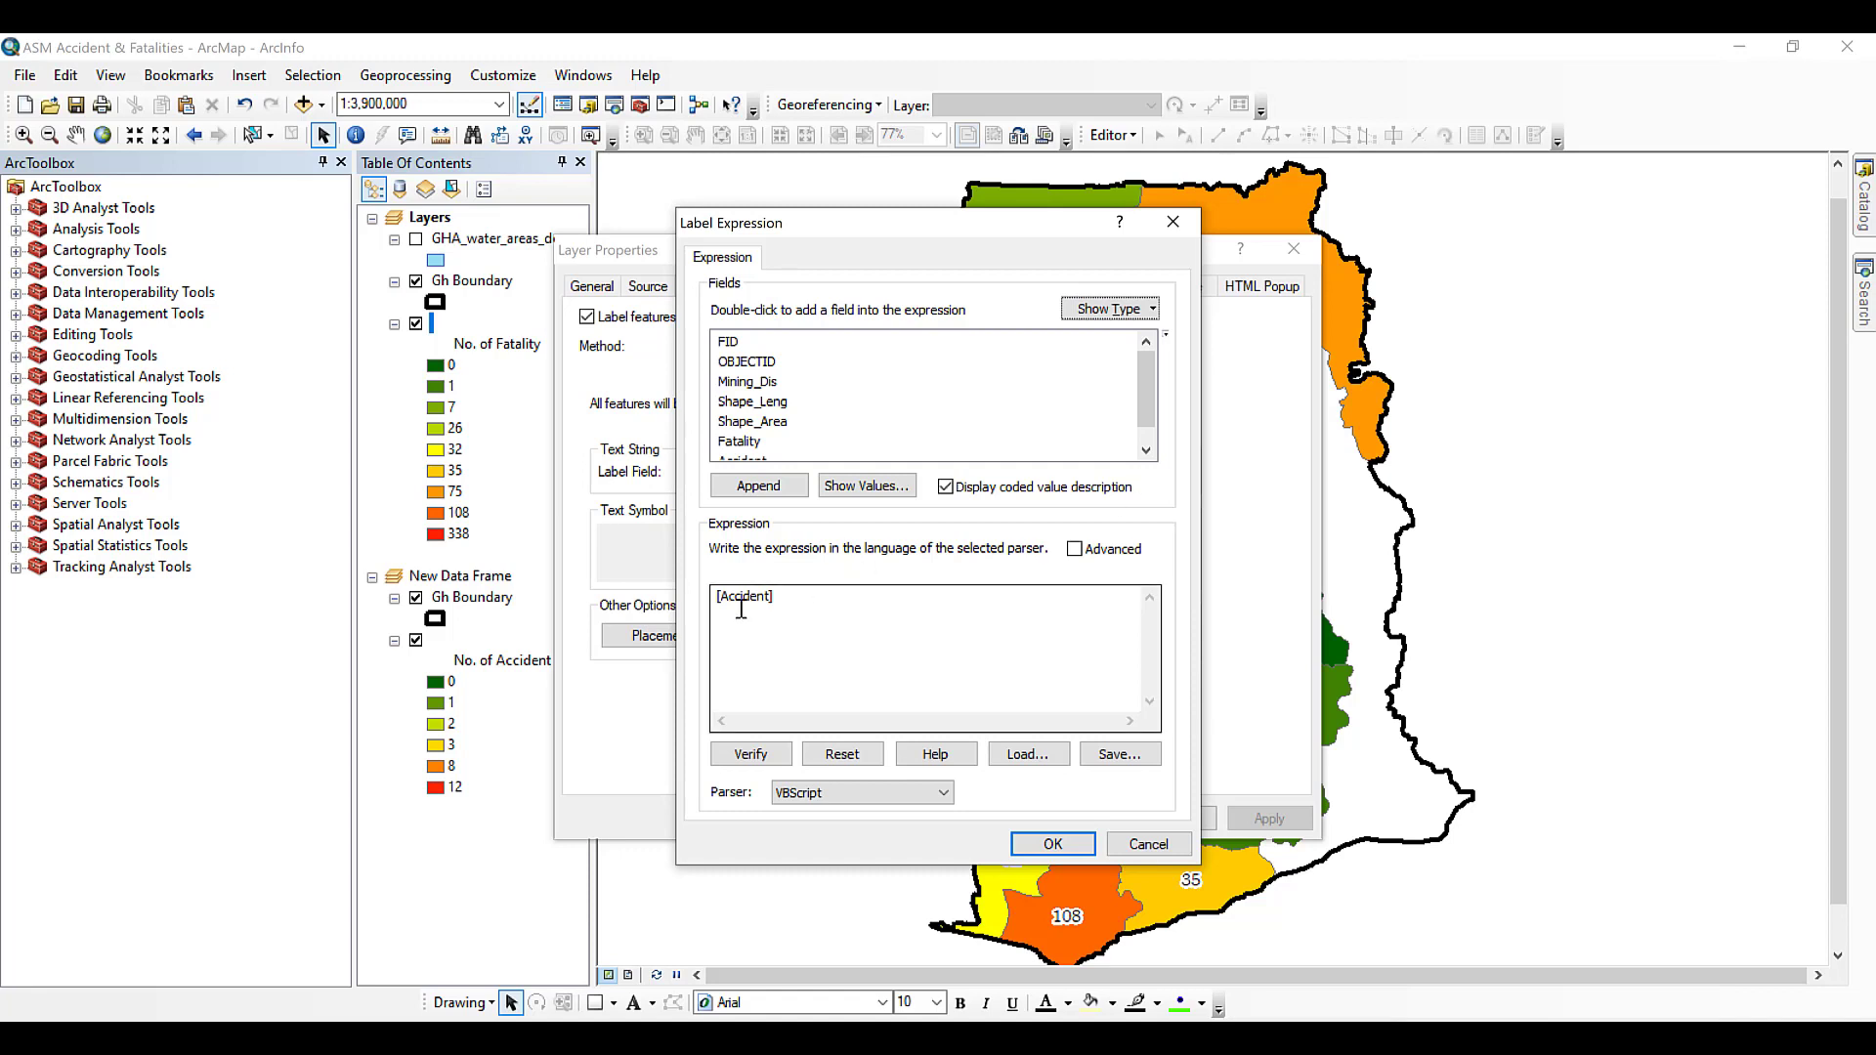
left_click_drag(781, 595, 715, 597)
key("Delete")
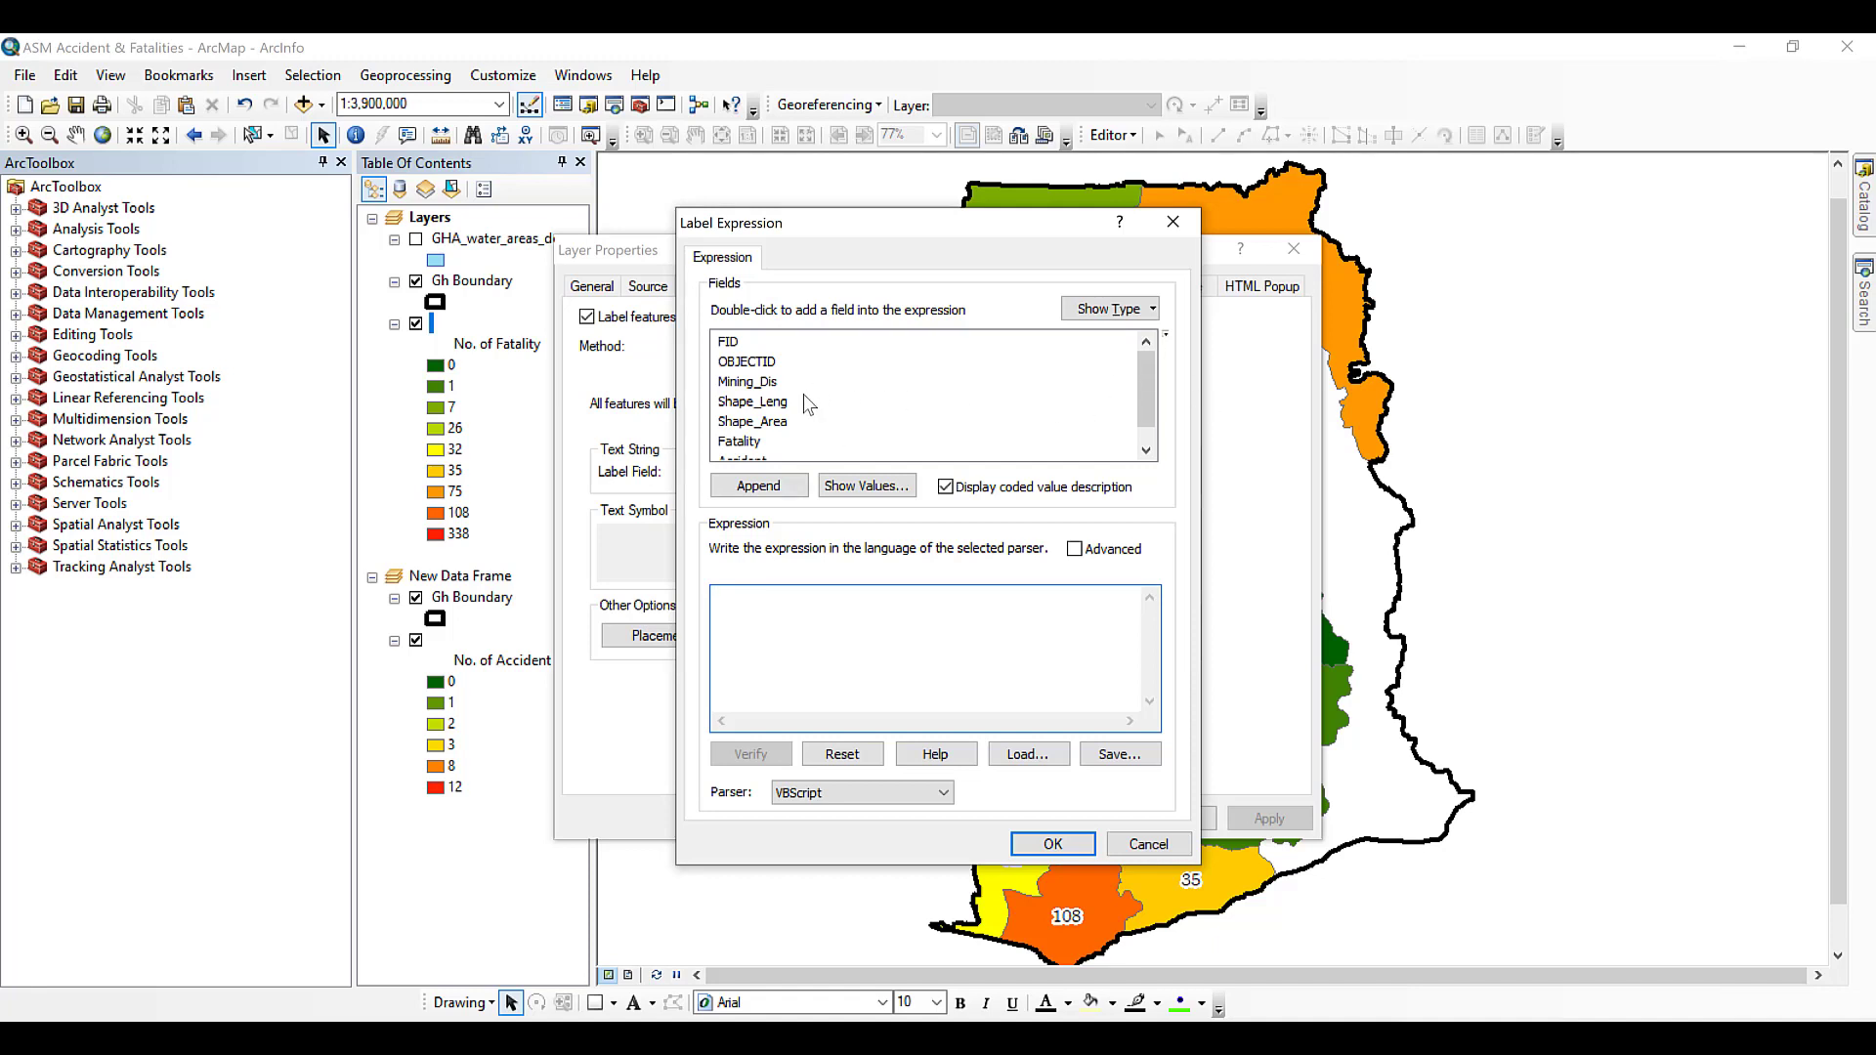
left_click(754, 382)
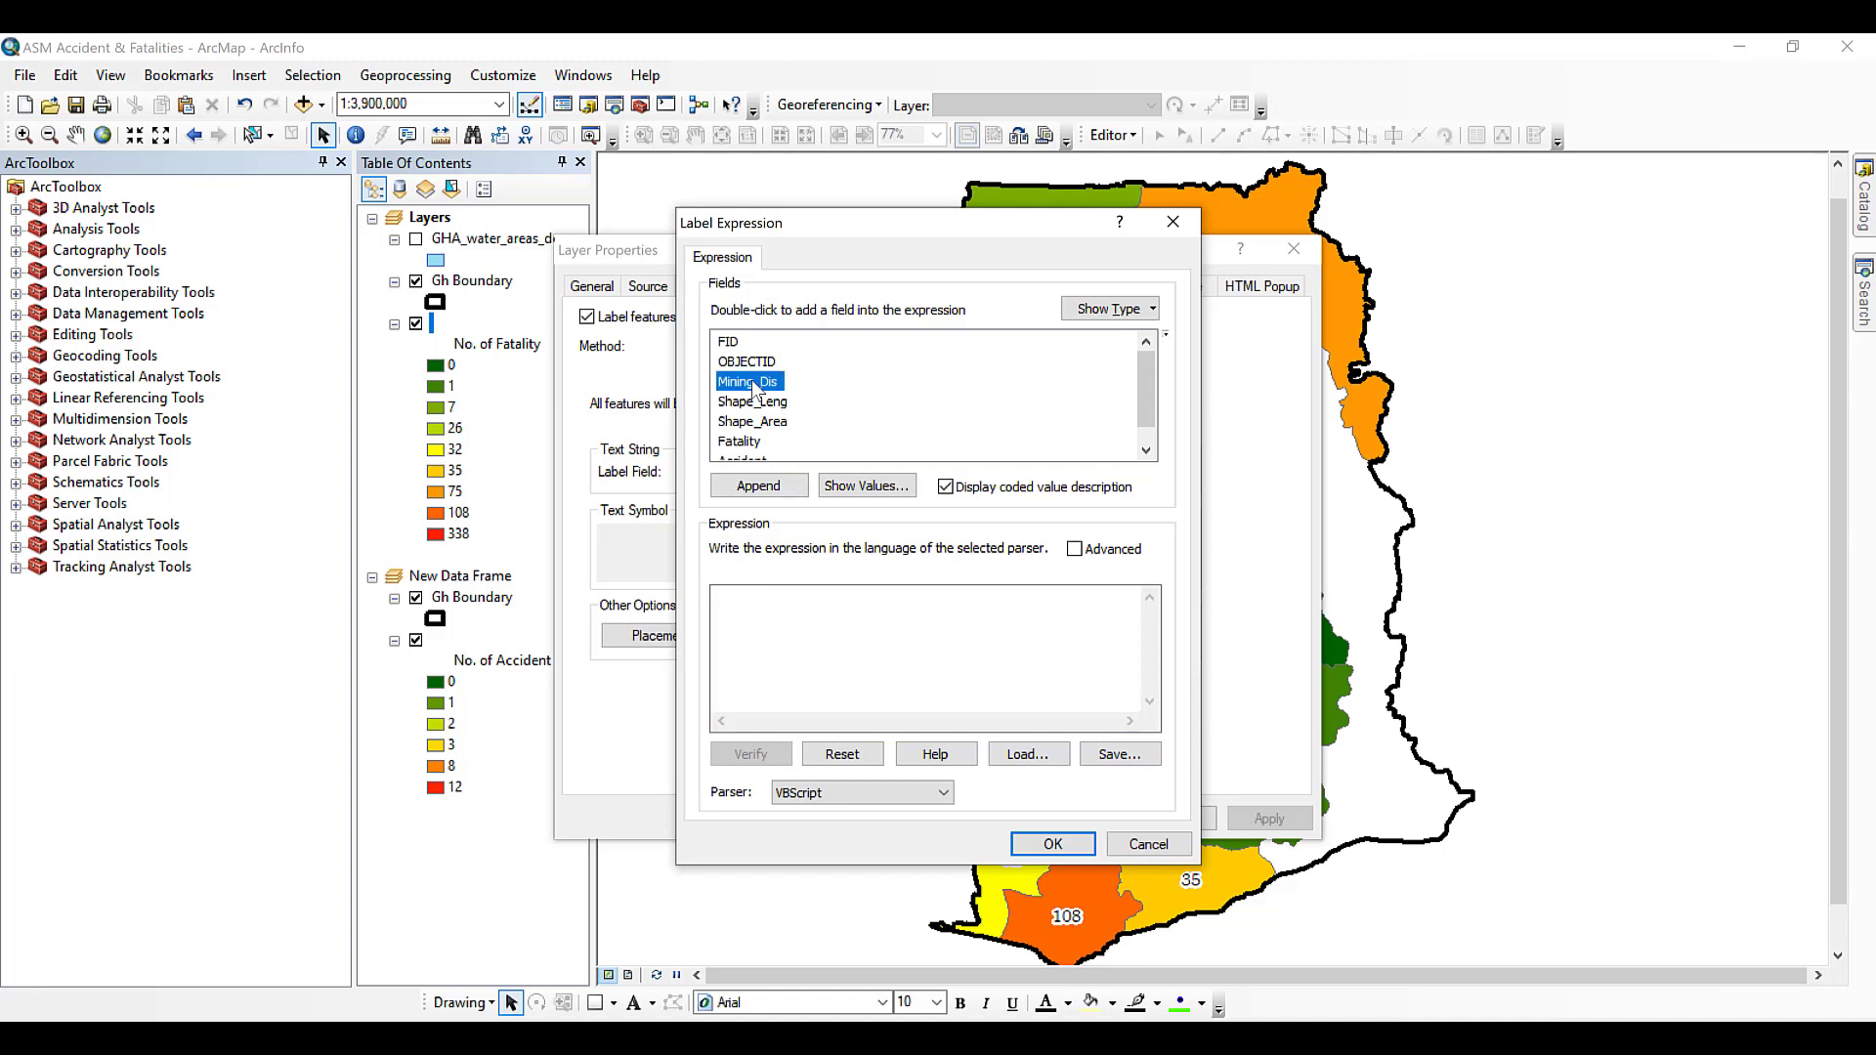
double_click(753, 384)
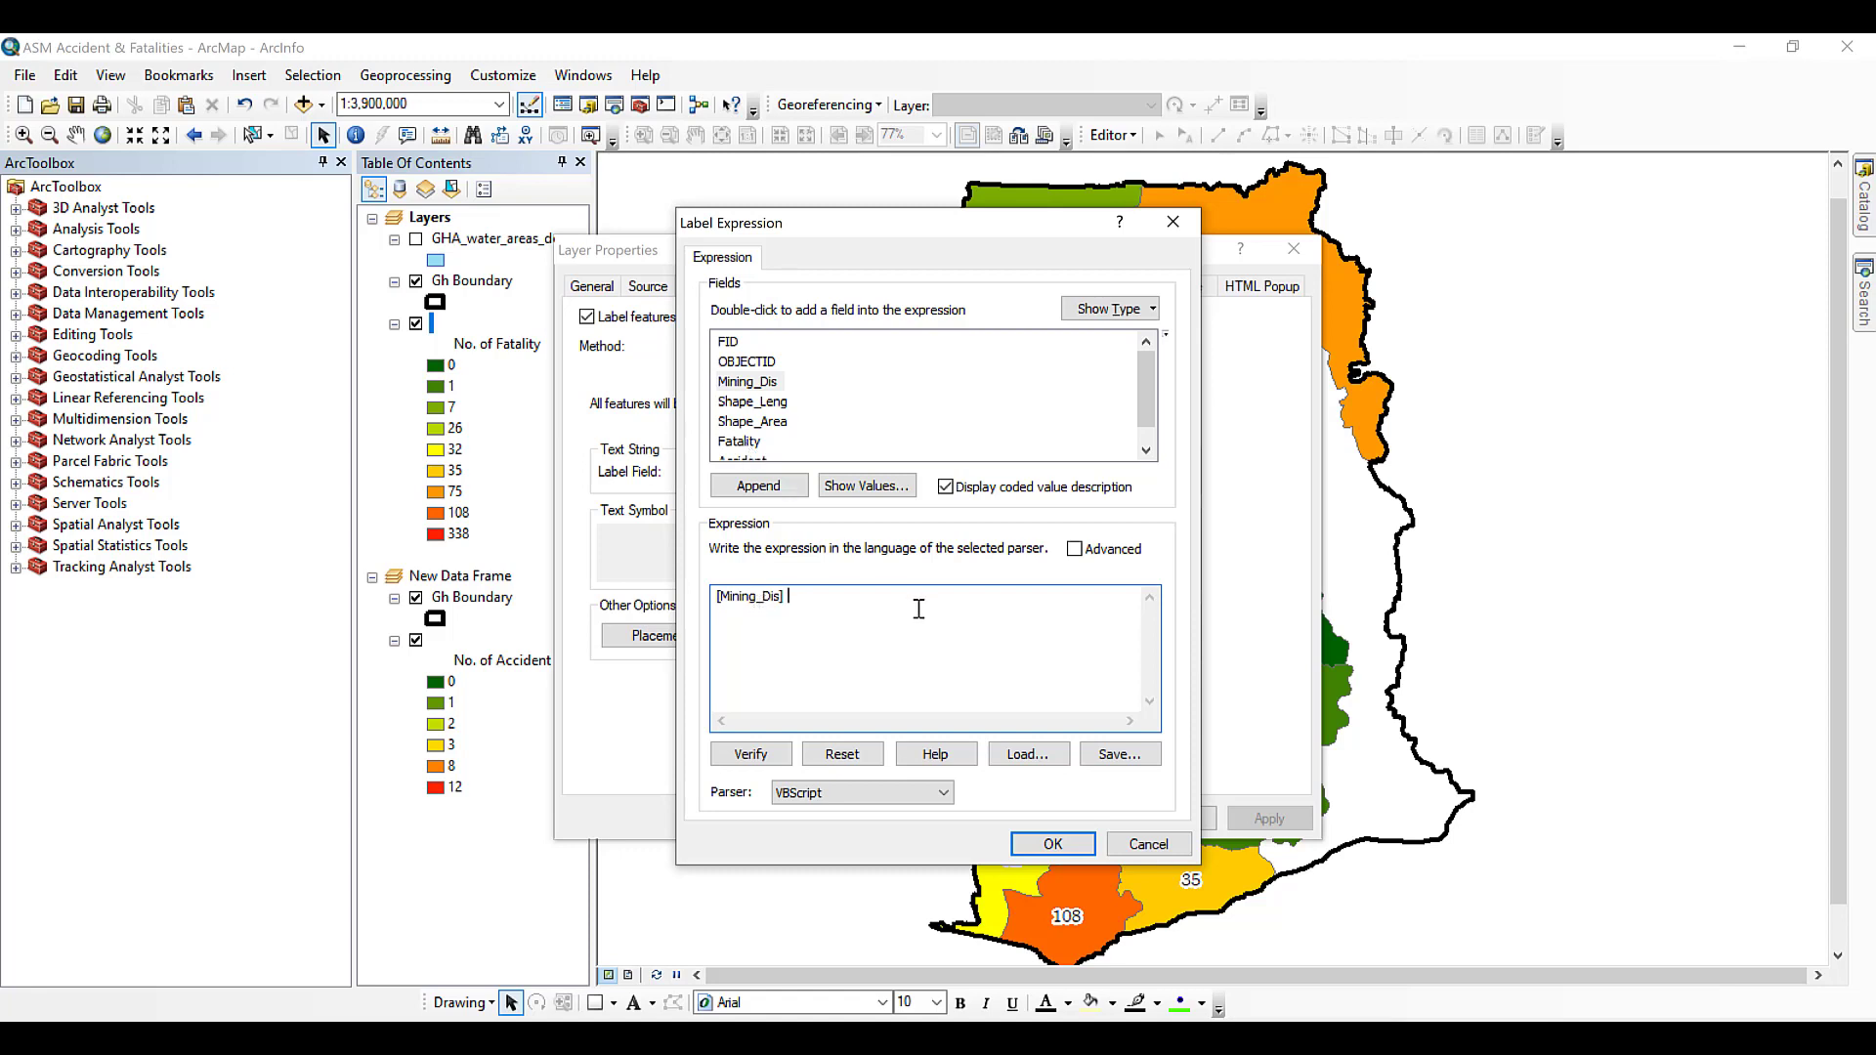
type("&")
left_click_drag(1151, 374, 1149, 384)
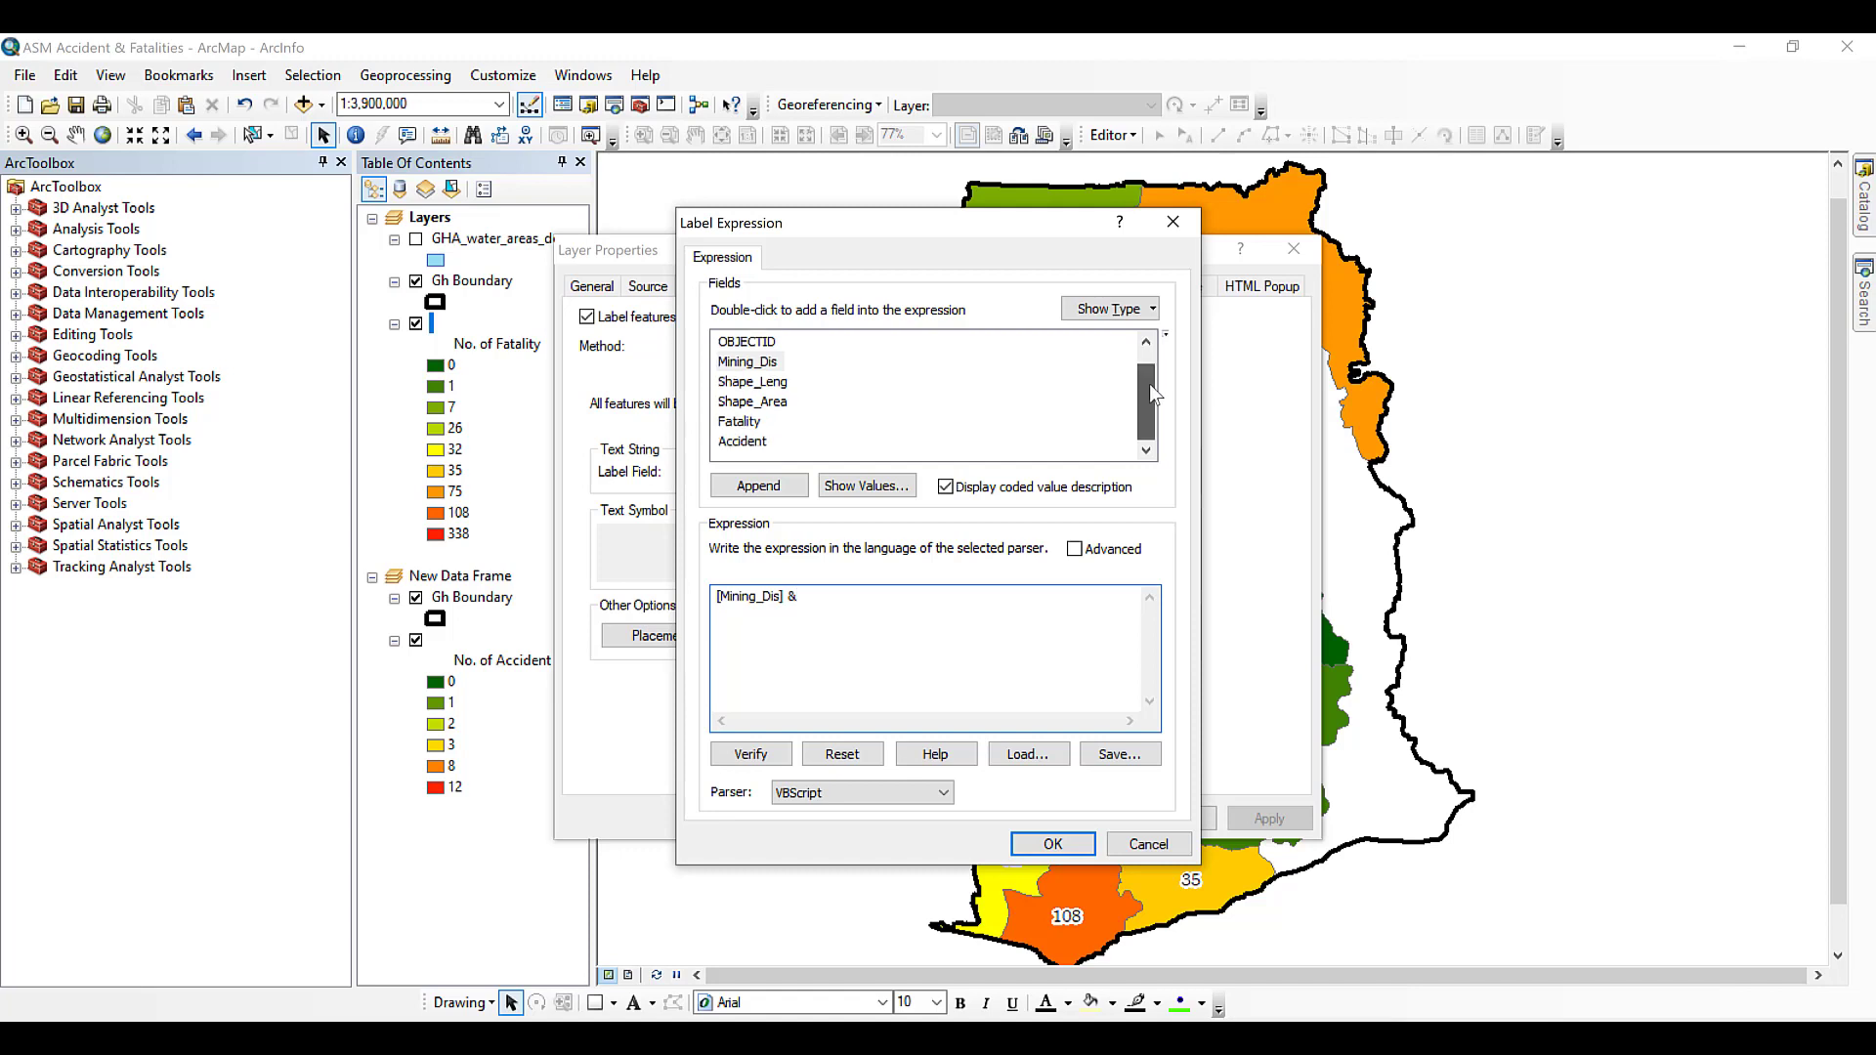
double_click(739, 422)
left_click(771, 757)
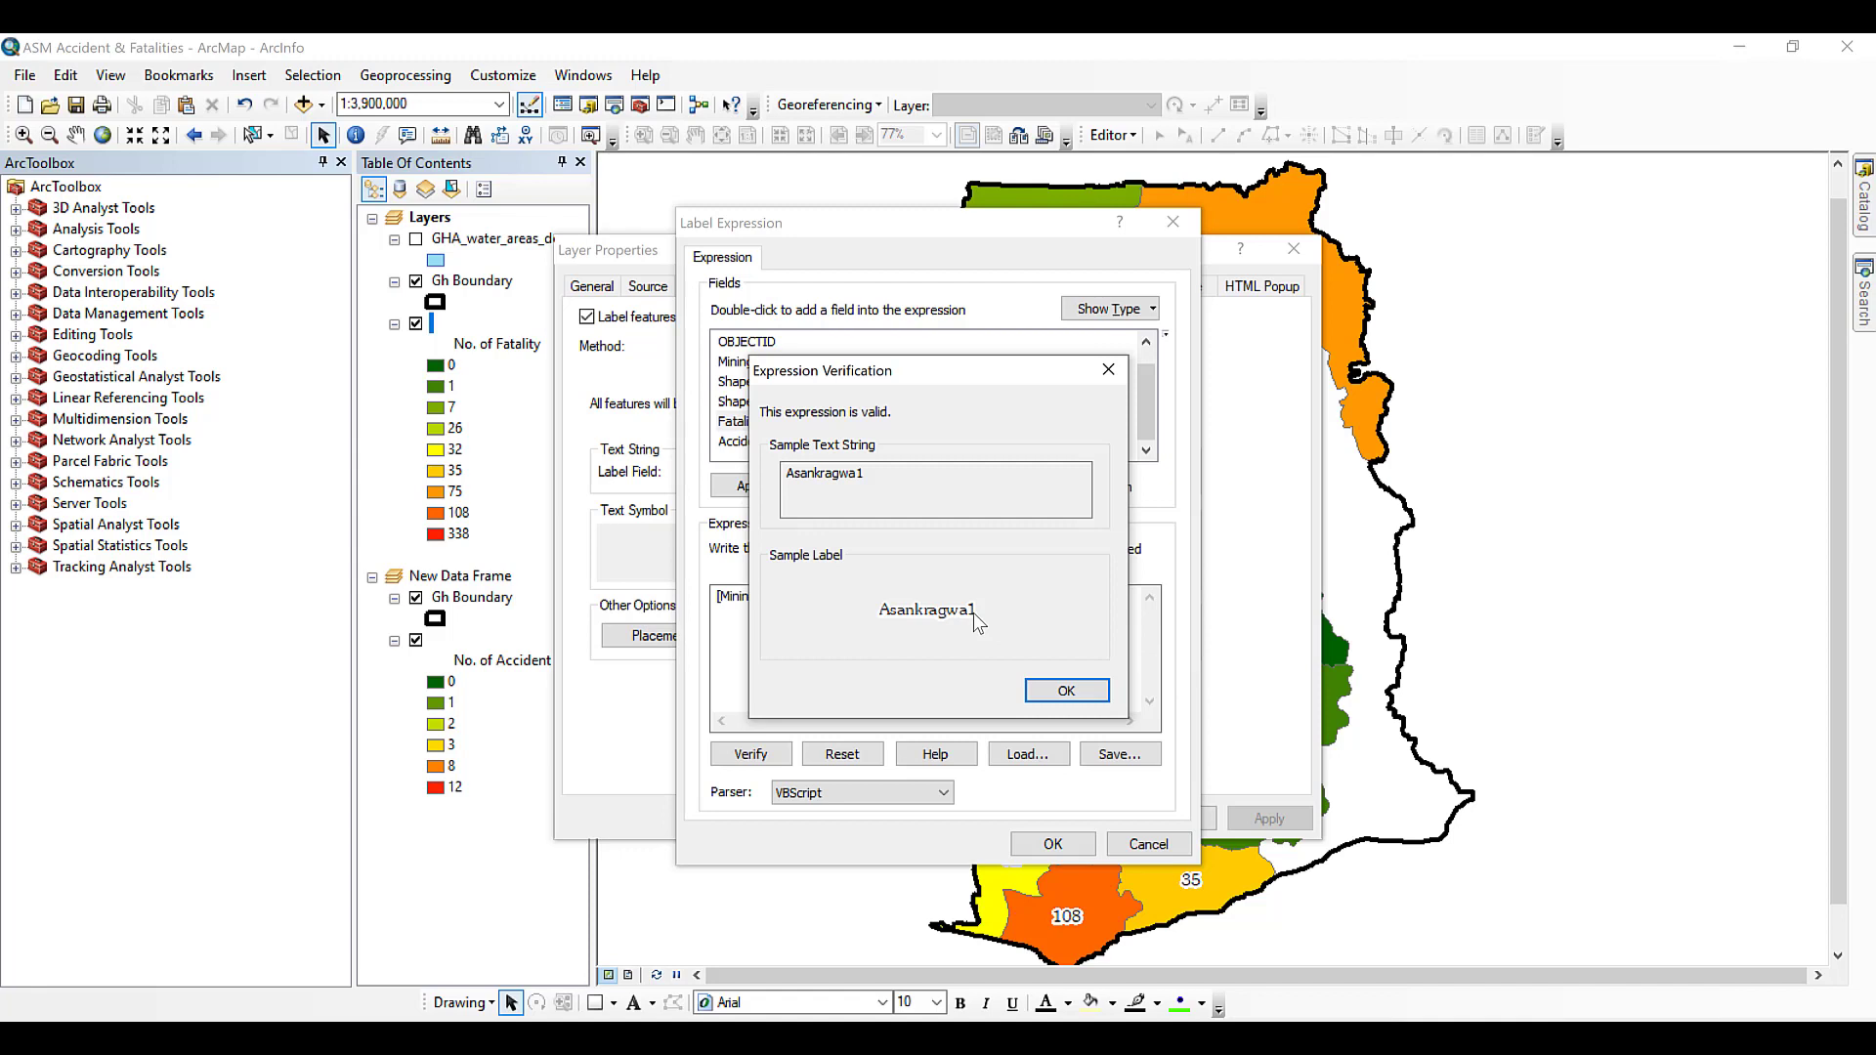
left_click(1065, 691)
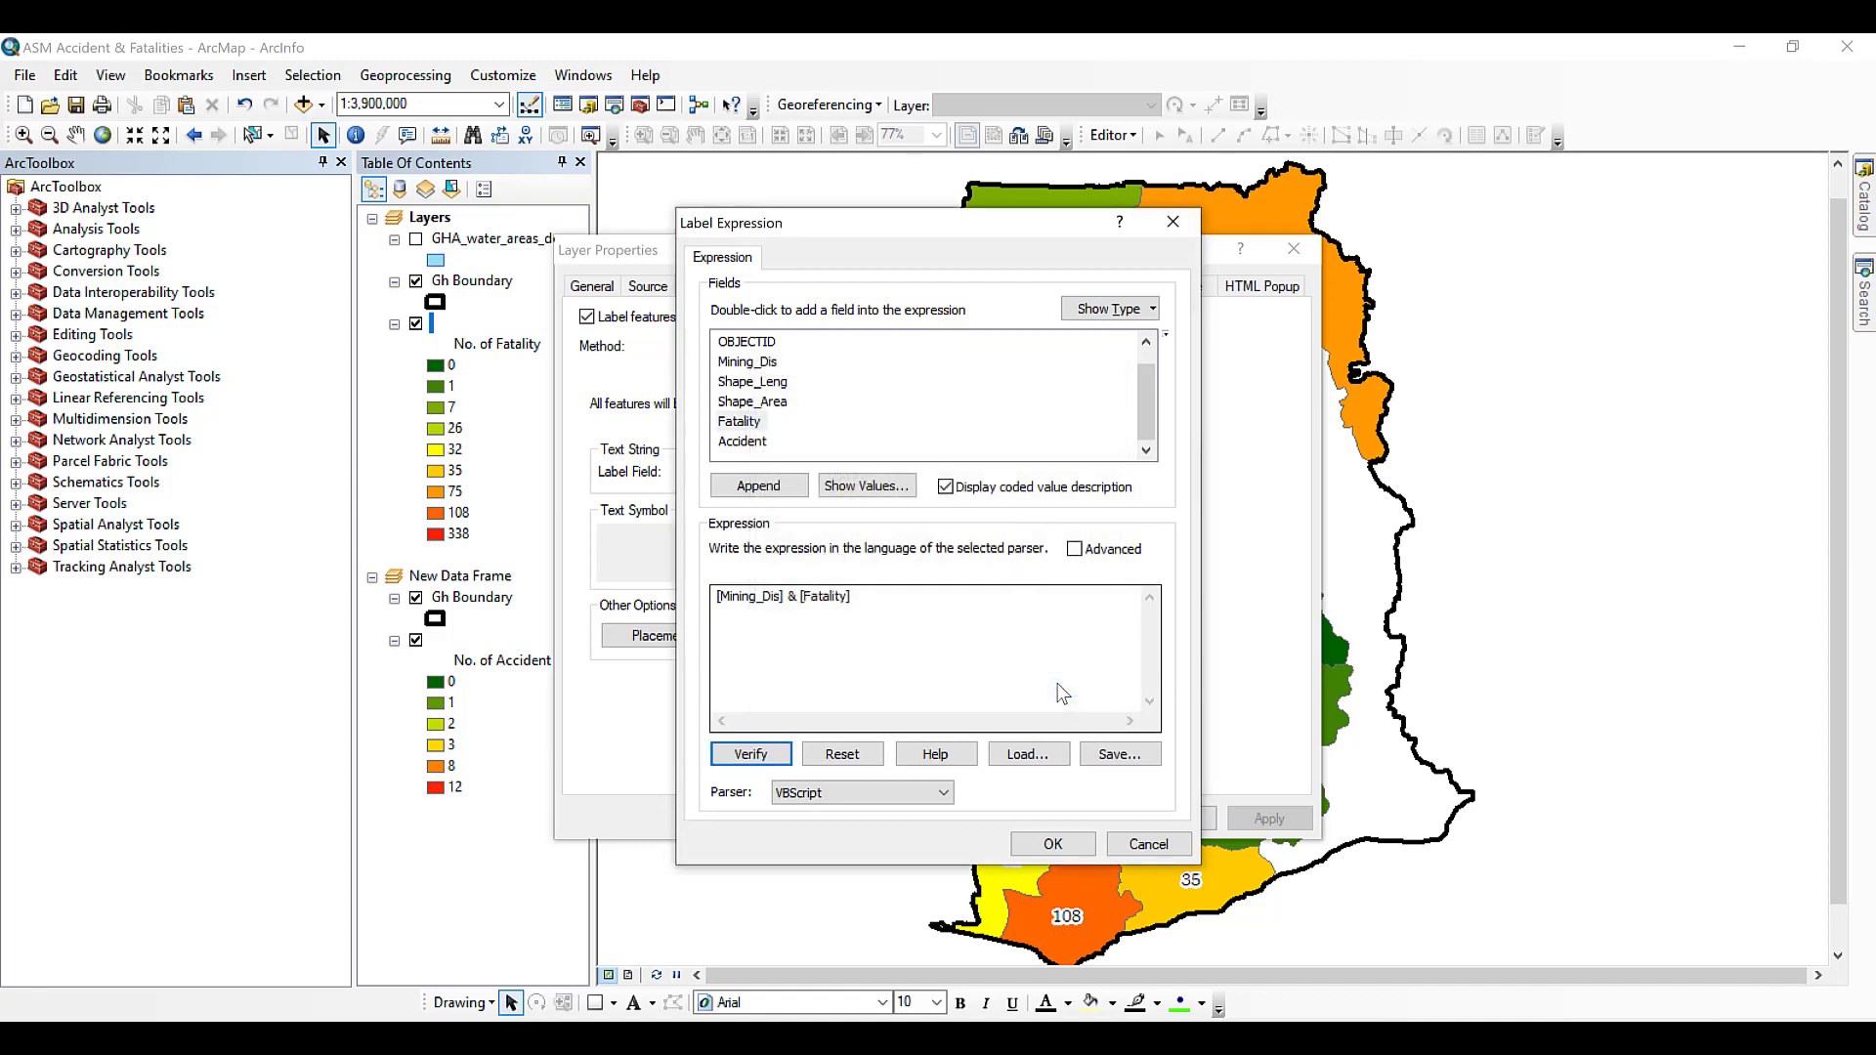
Insert a space string between the fields, making the expression [Mining_Dis] &" "& [Fatality], then verify it and apply it to the layer.
left_click(798, 597)
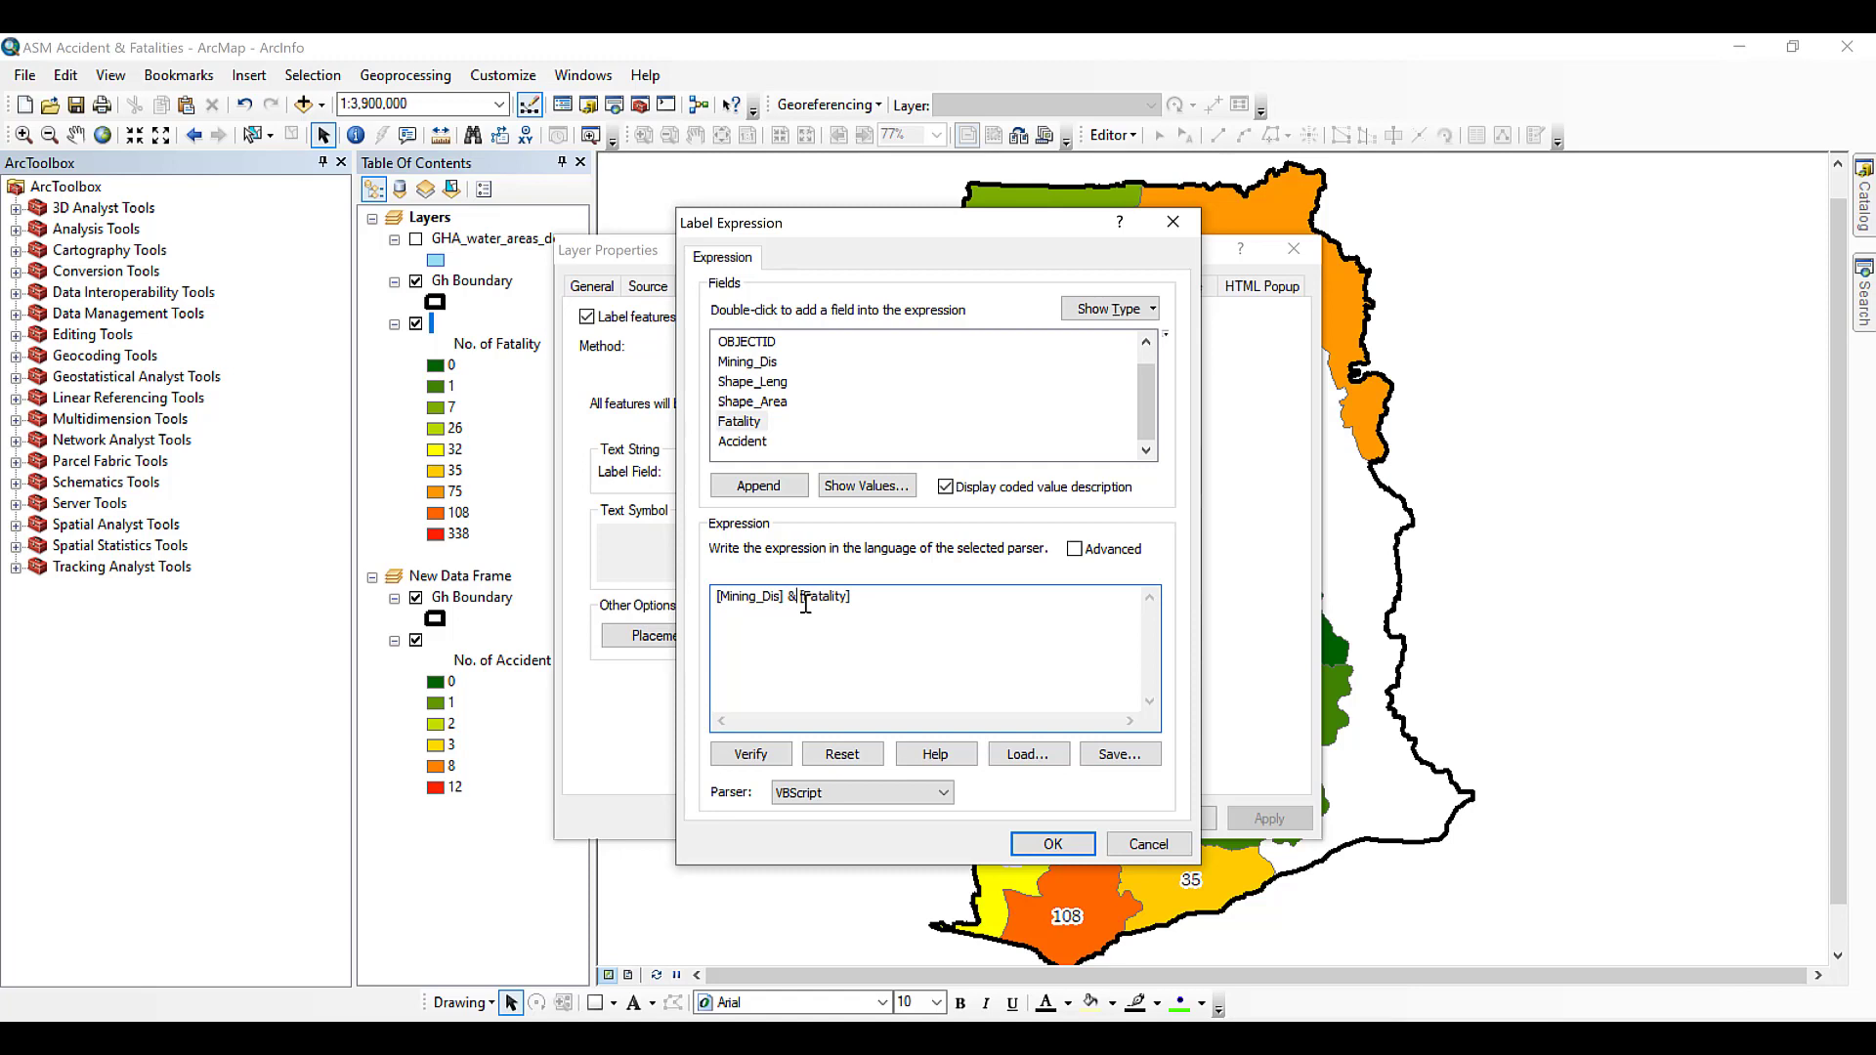
type("\" \"&")
left_click(759, 764)
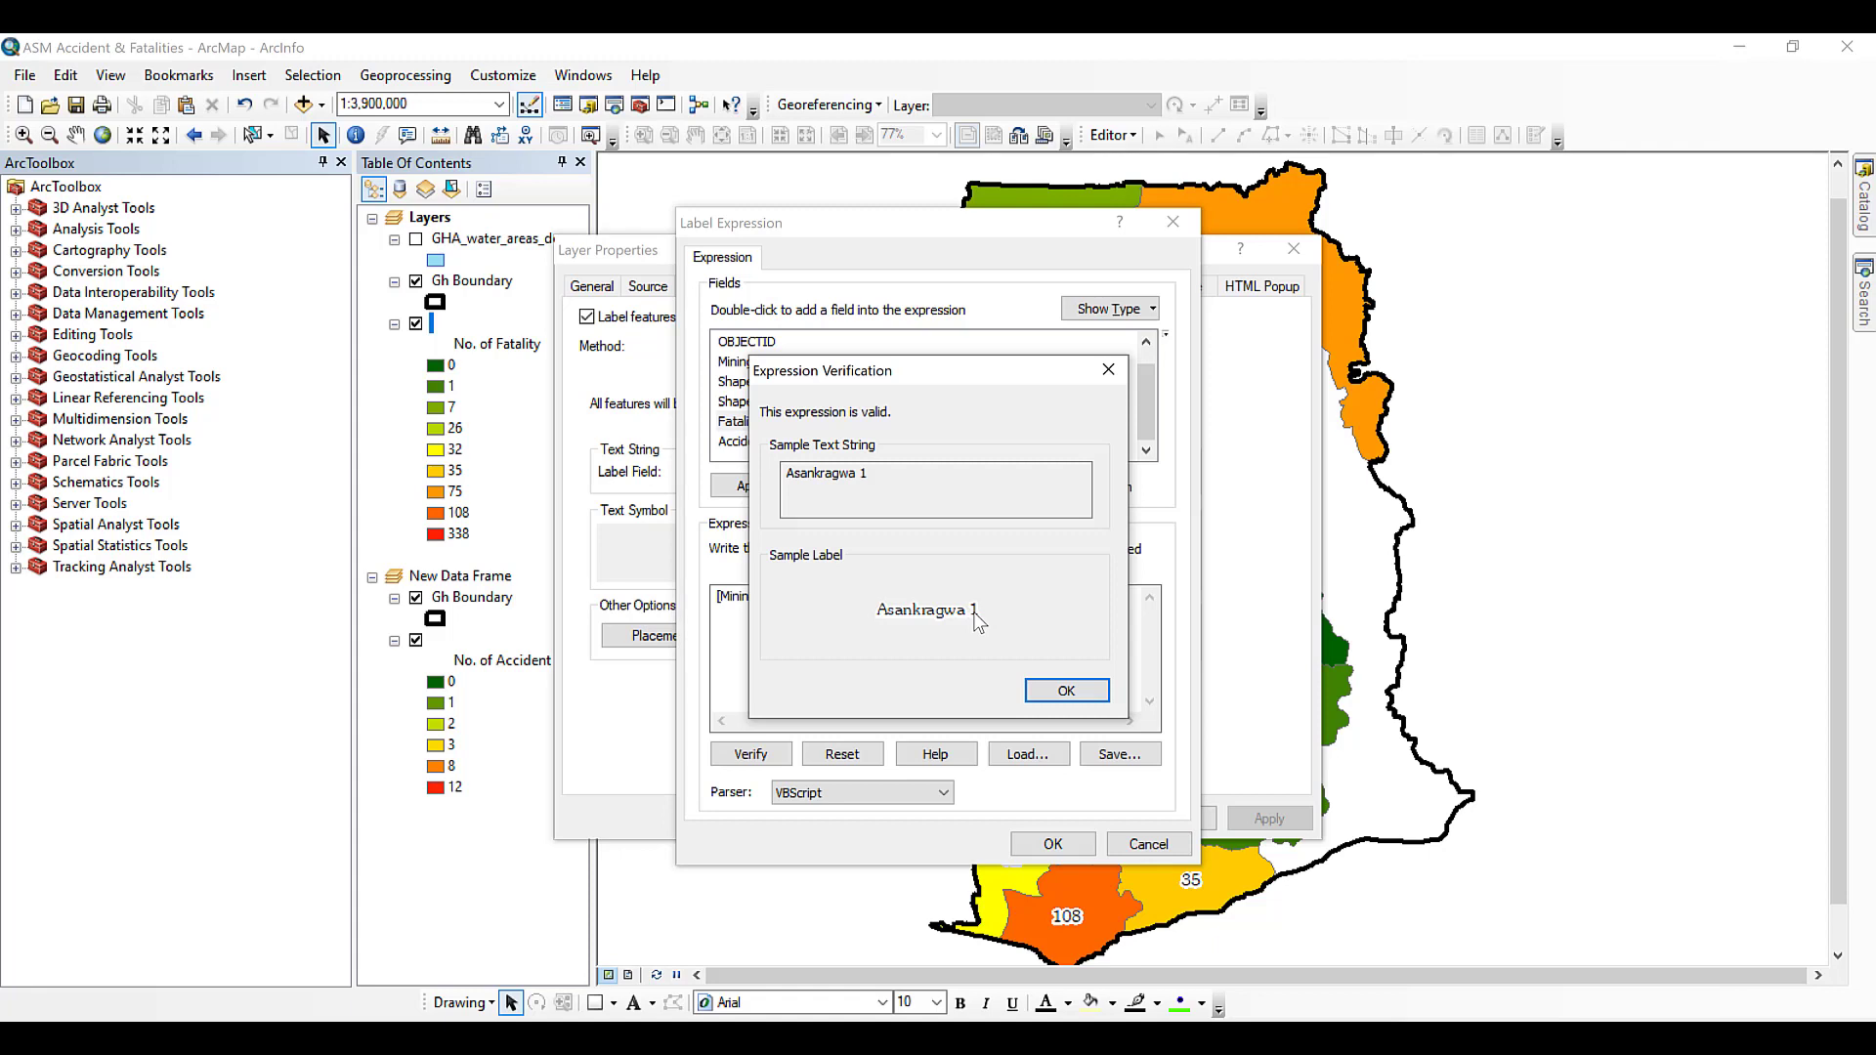
left_click(1066, 690)
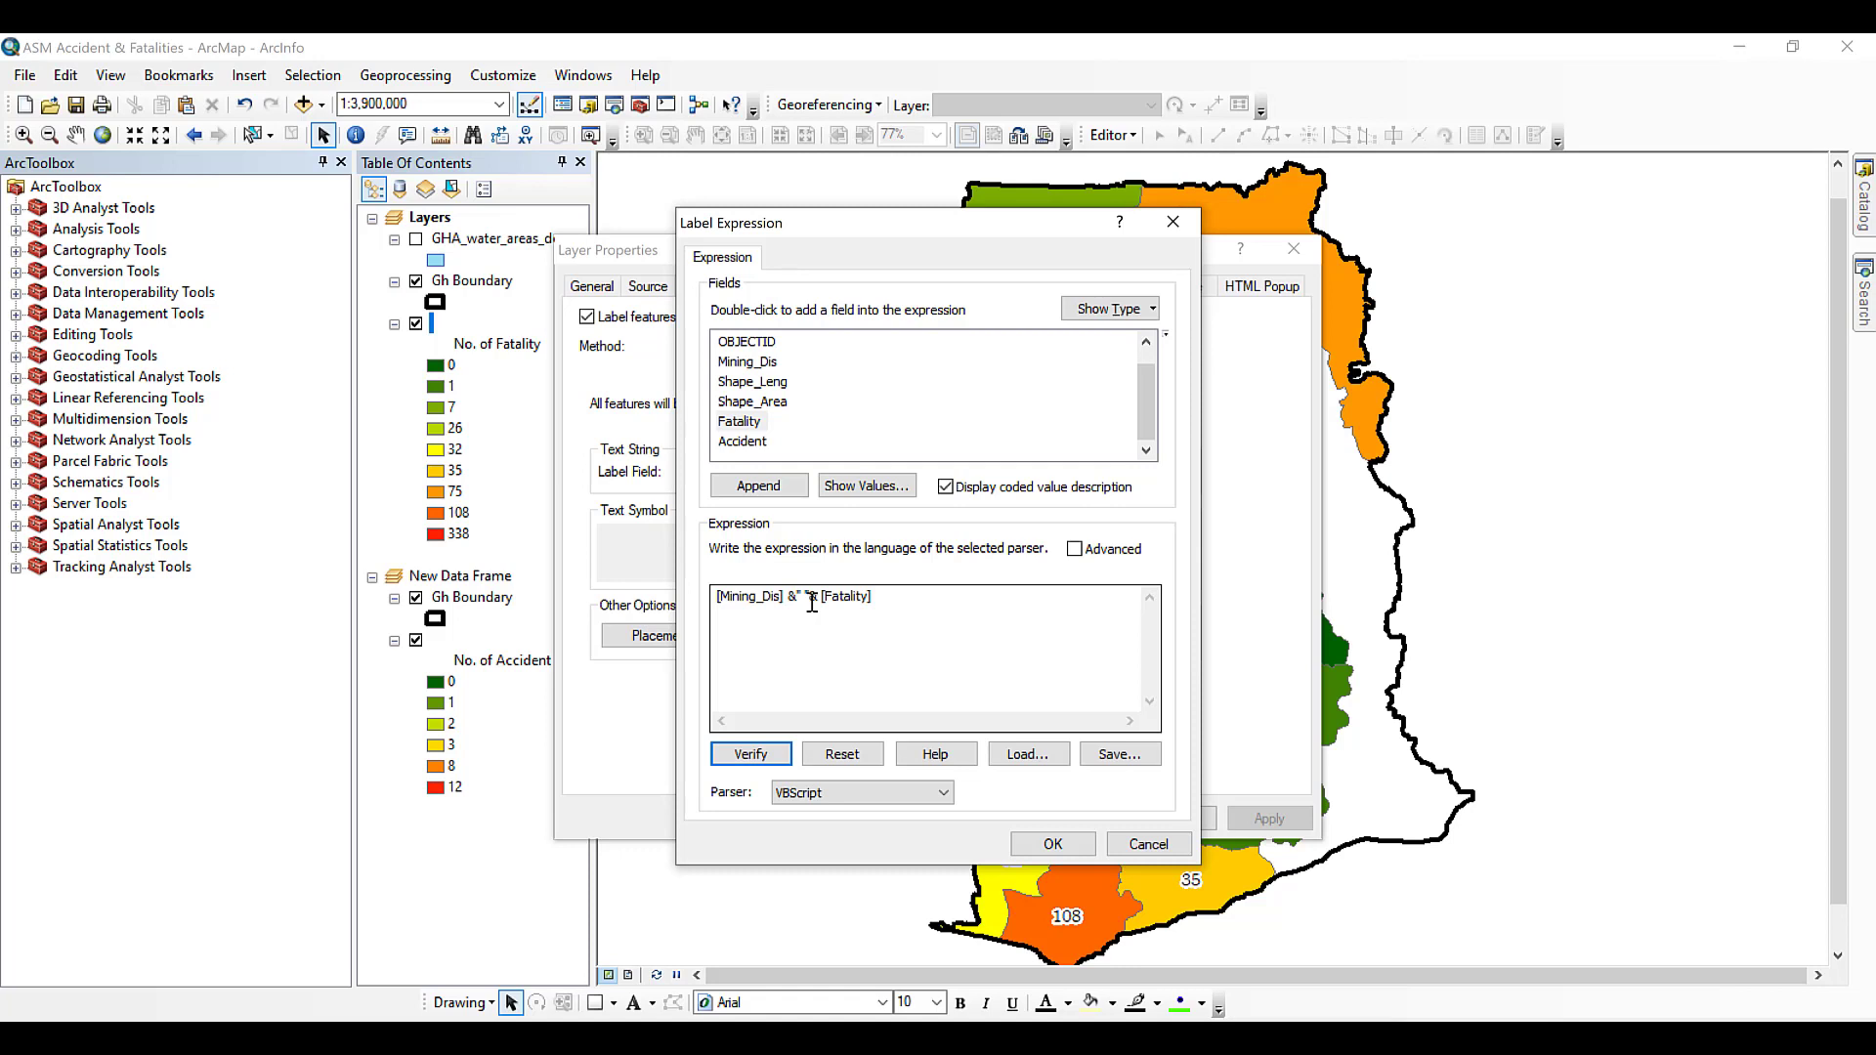
left_click(1053, 843)
left_click(1269, 819)
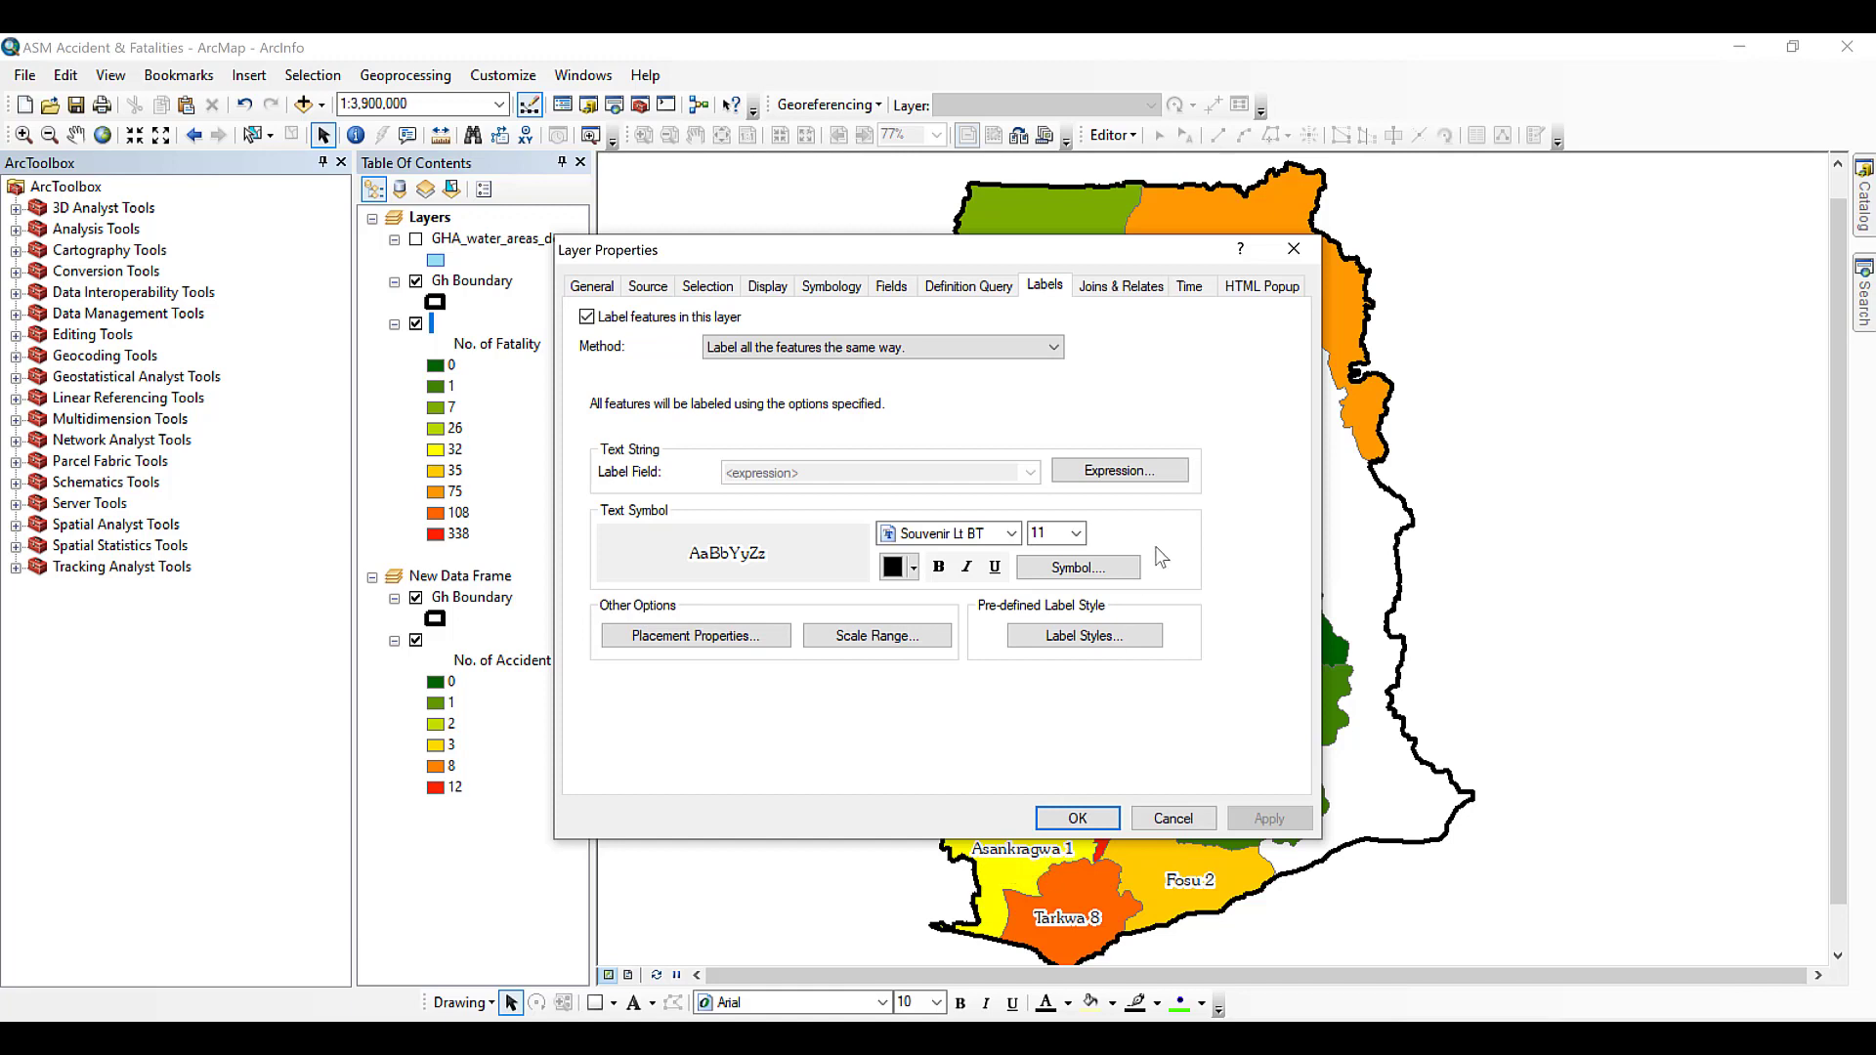
Try to put Fatality on a separate line by replacing the space string with vbNeline in the label expression, and verify it.
left_click(1125, 473)
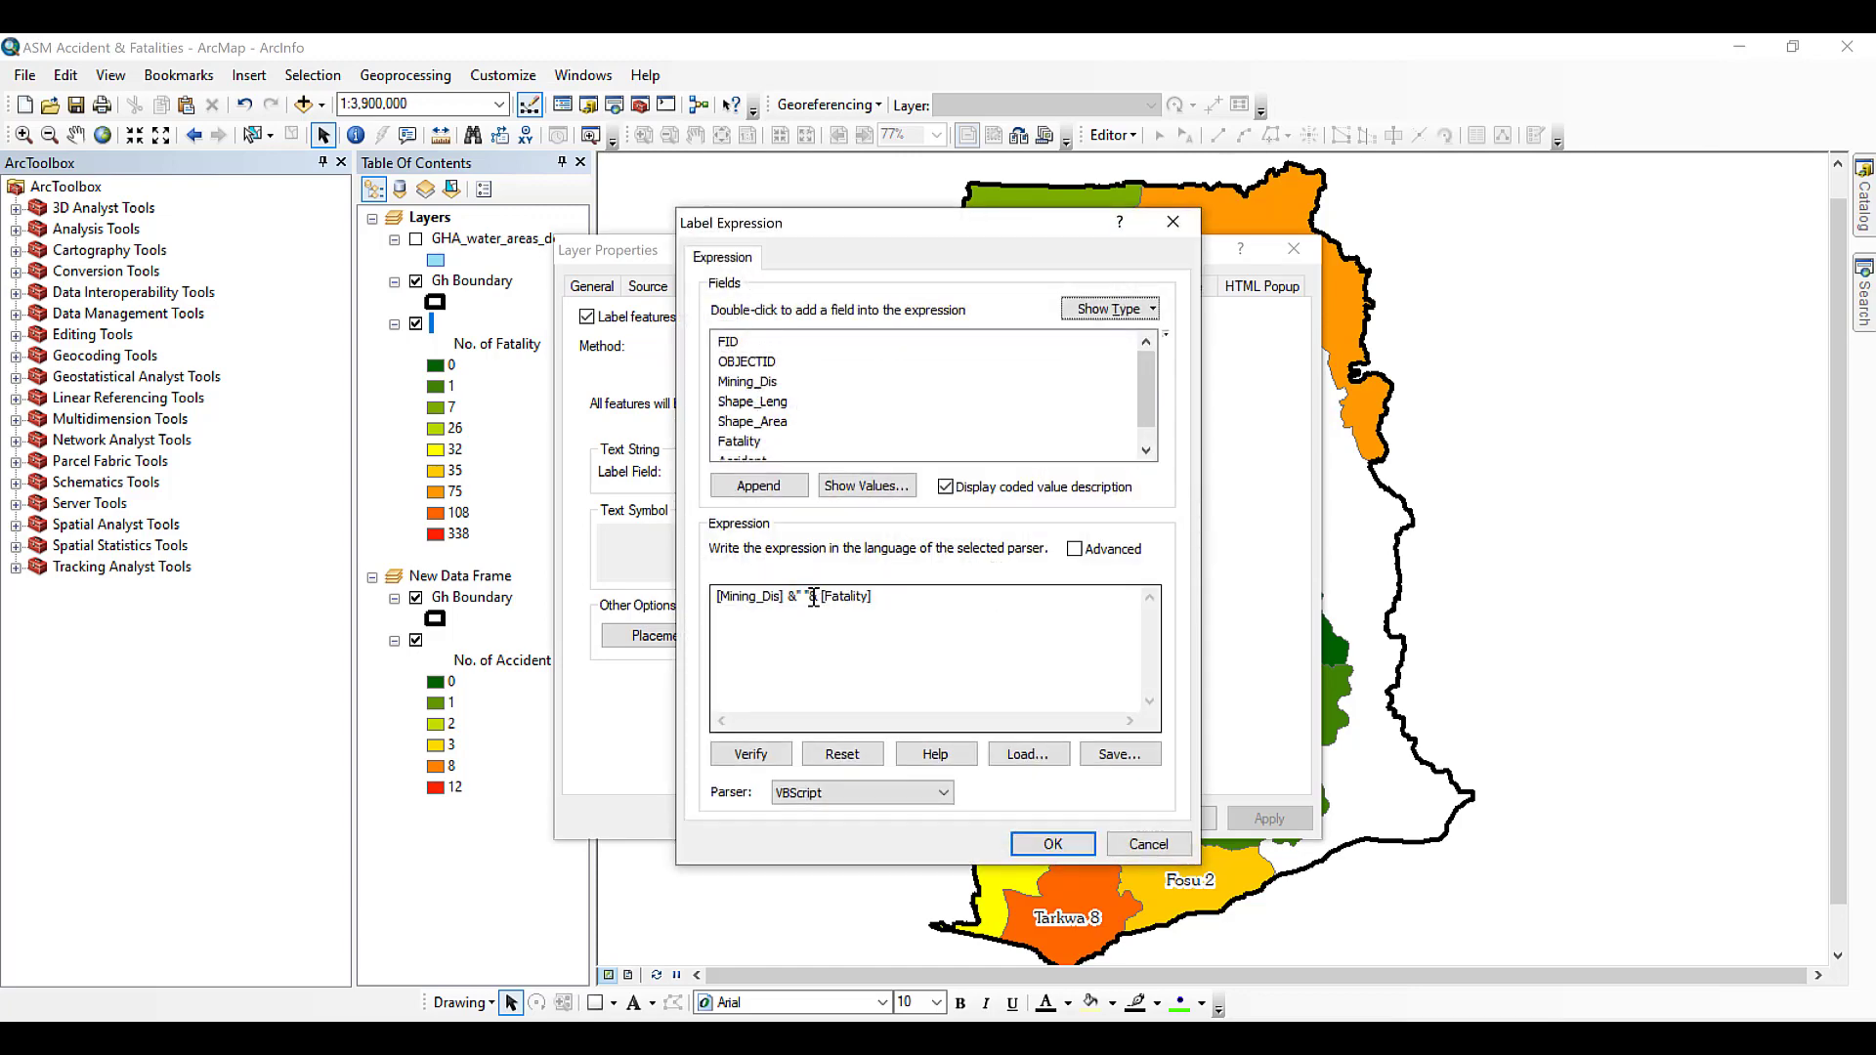
left_click_drag(822, 597, 796, 593)
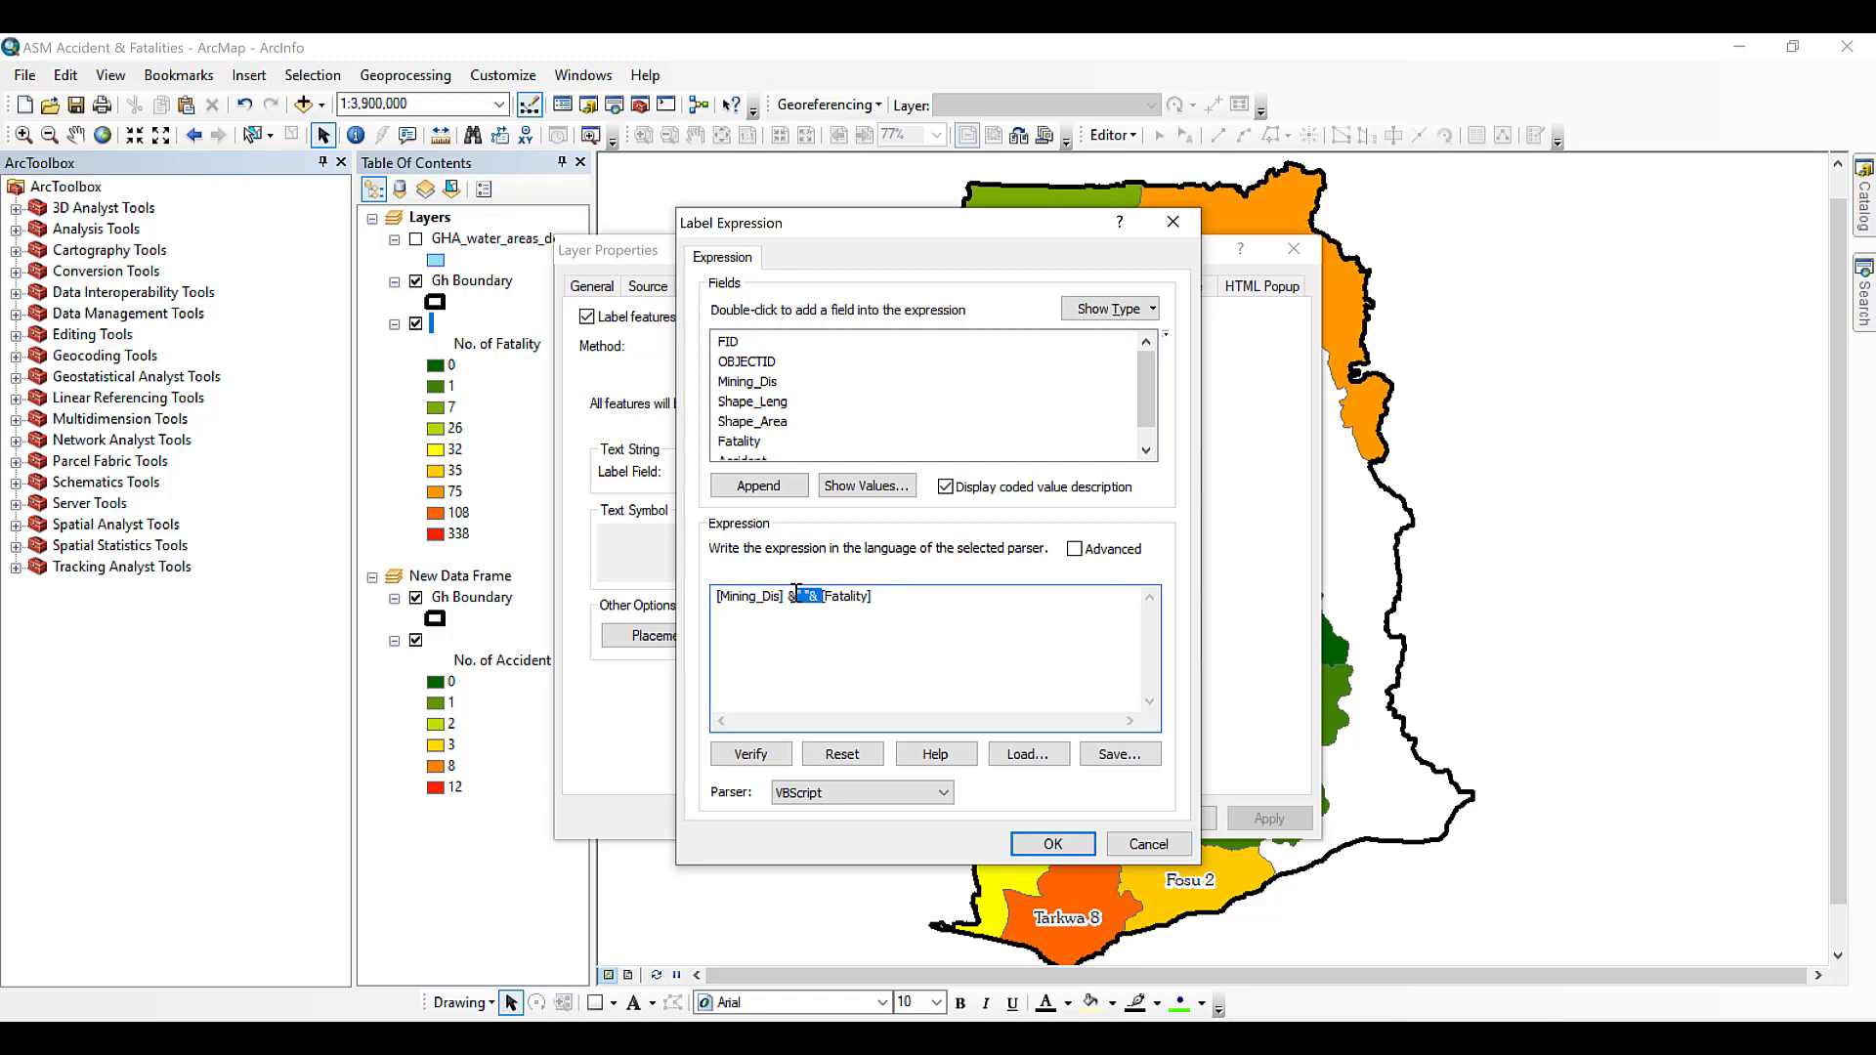
key("BackSpace")
type("vbNeling")
key("BackSpace")
type("e&")
left_click(750, 754)
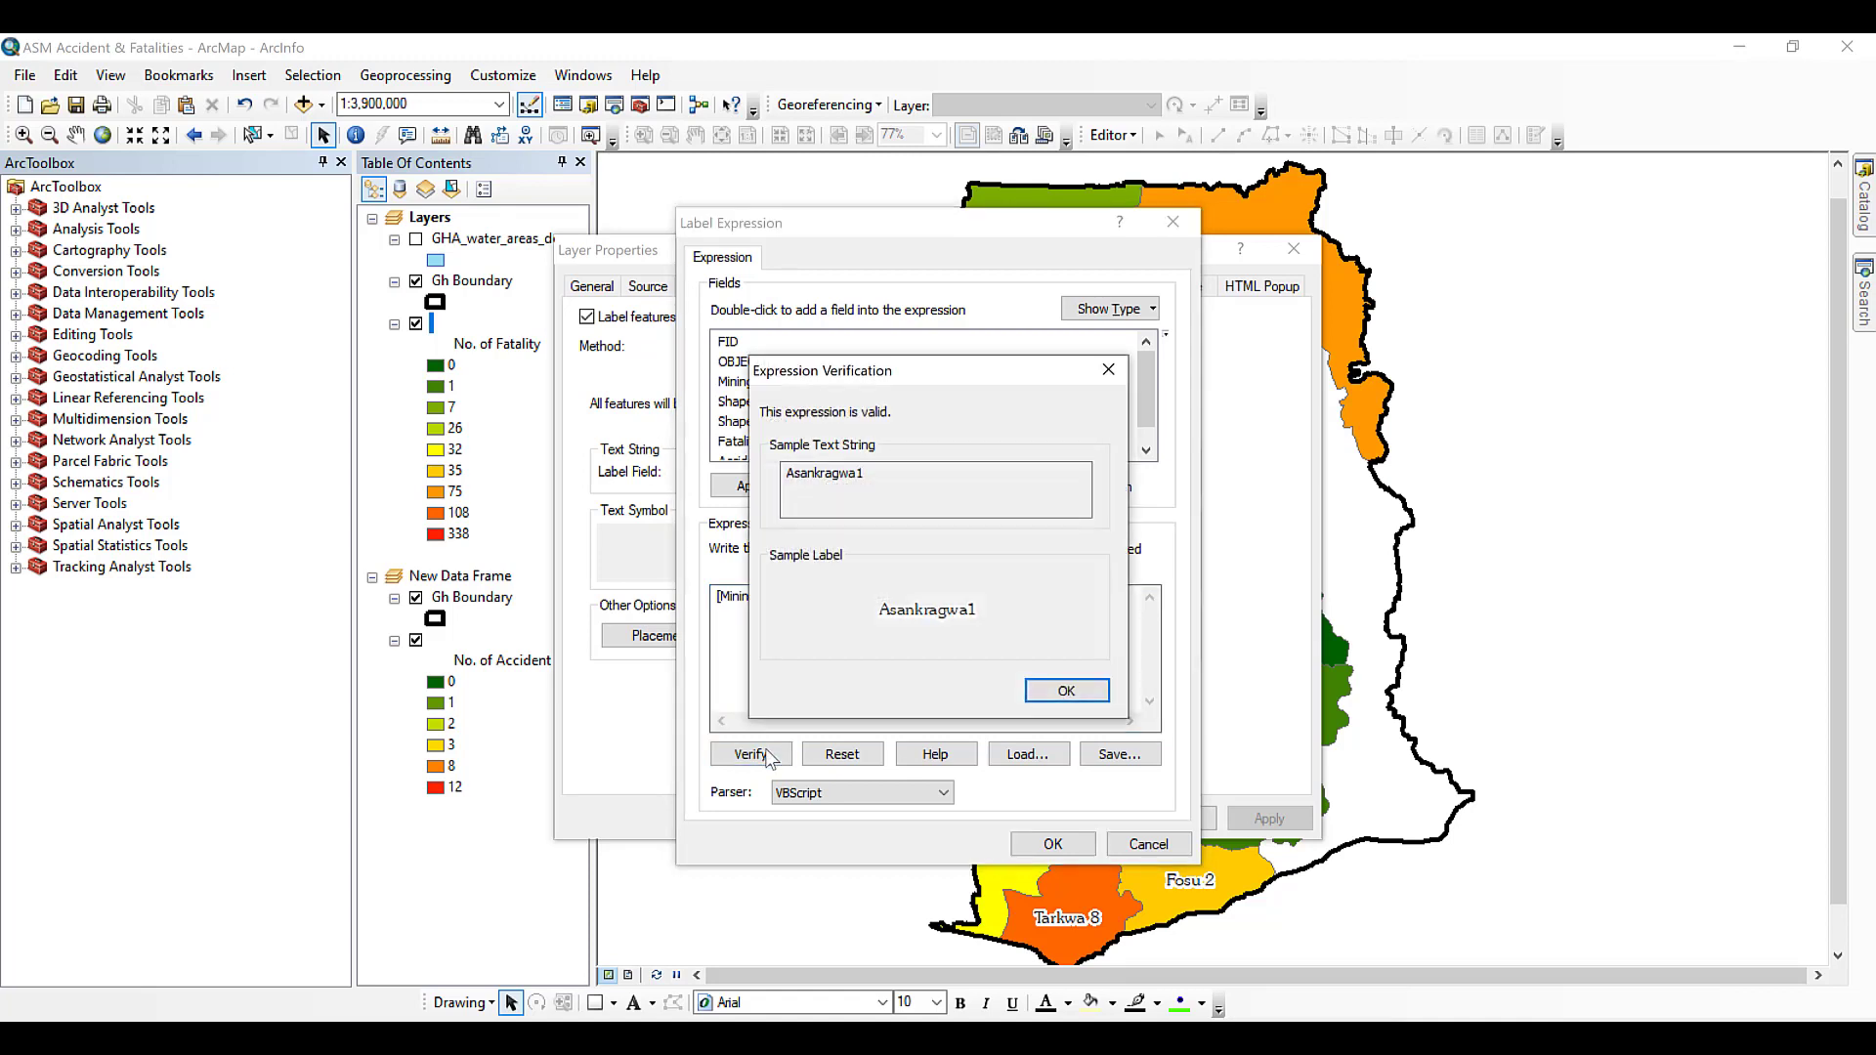
left_click(1067, 690)
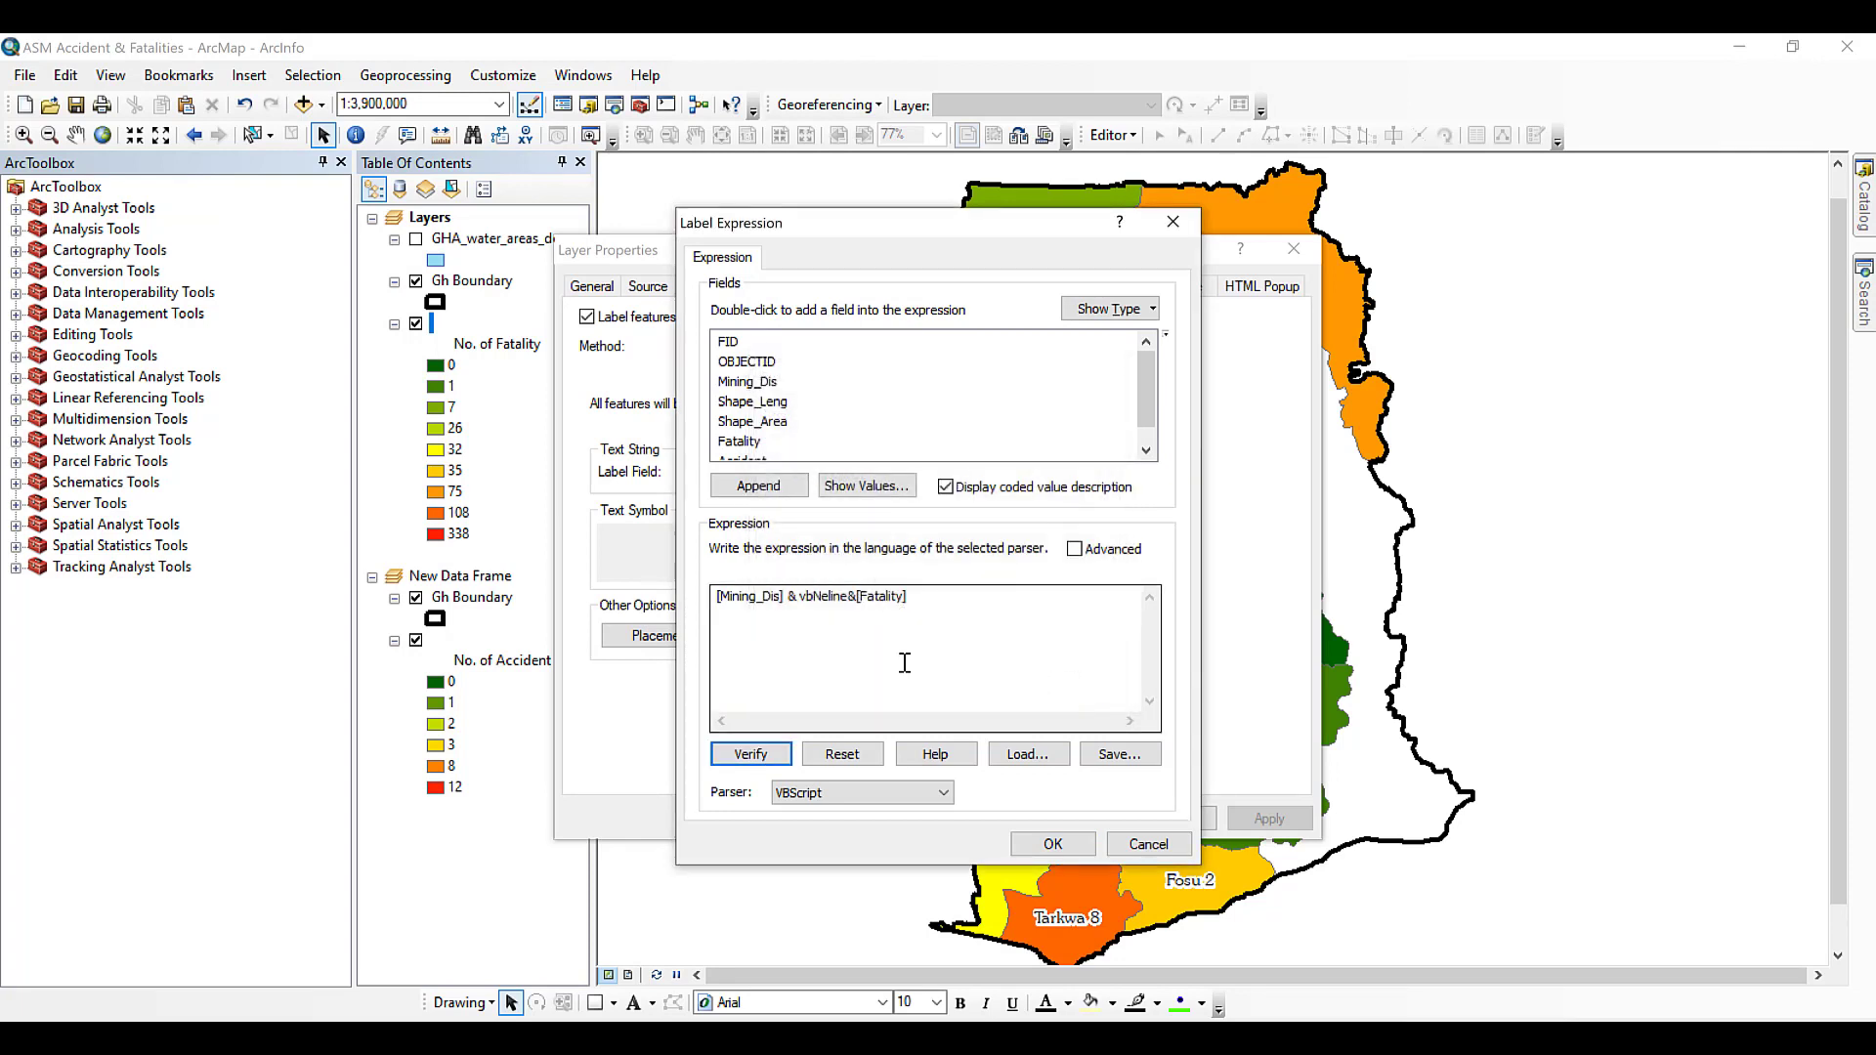
Clear the label expression and rebuild it as [Mining_Dis] &vbNewLine& [Accident].
left_click(848, 599)
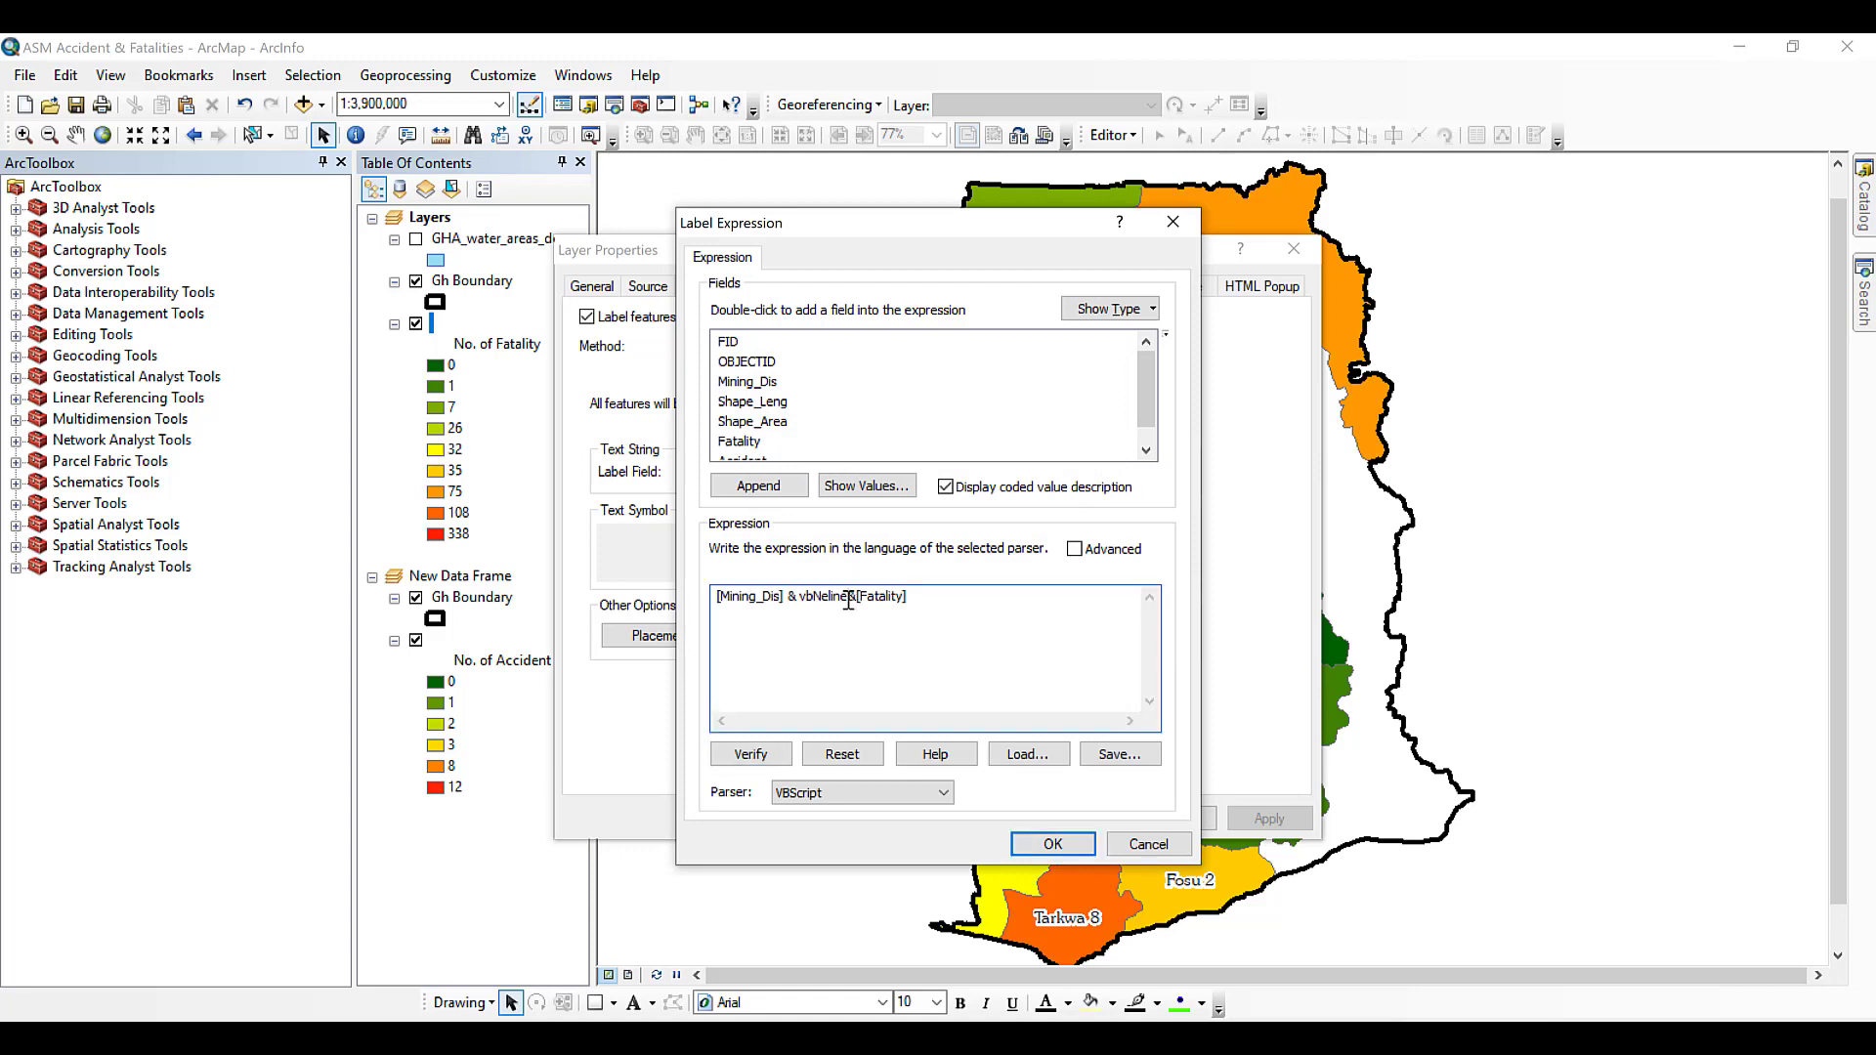
left_click_drag(928, 592, 615, 581)
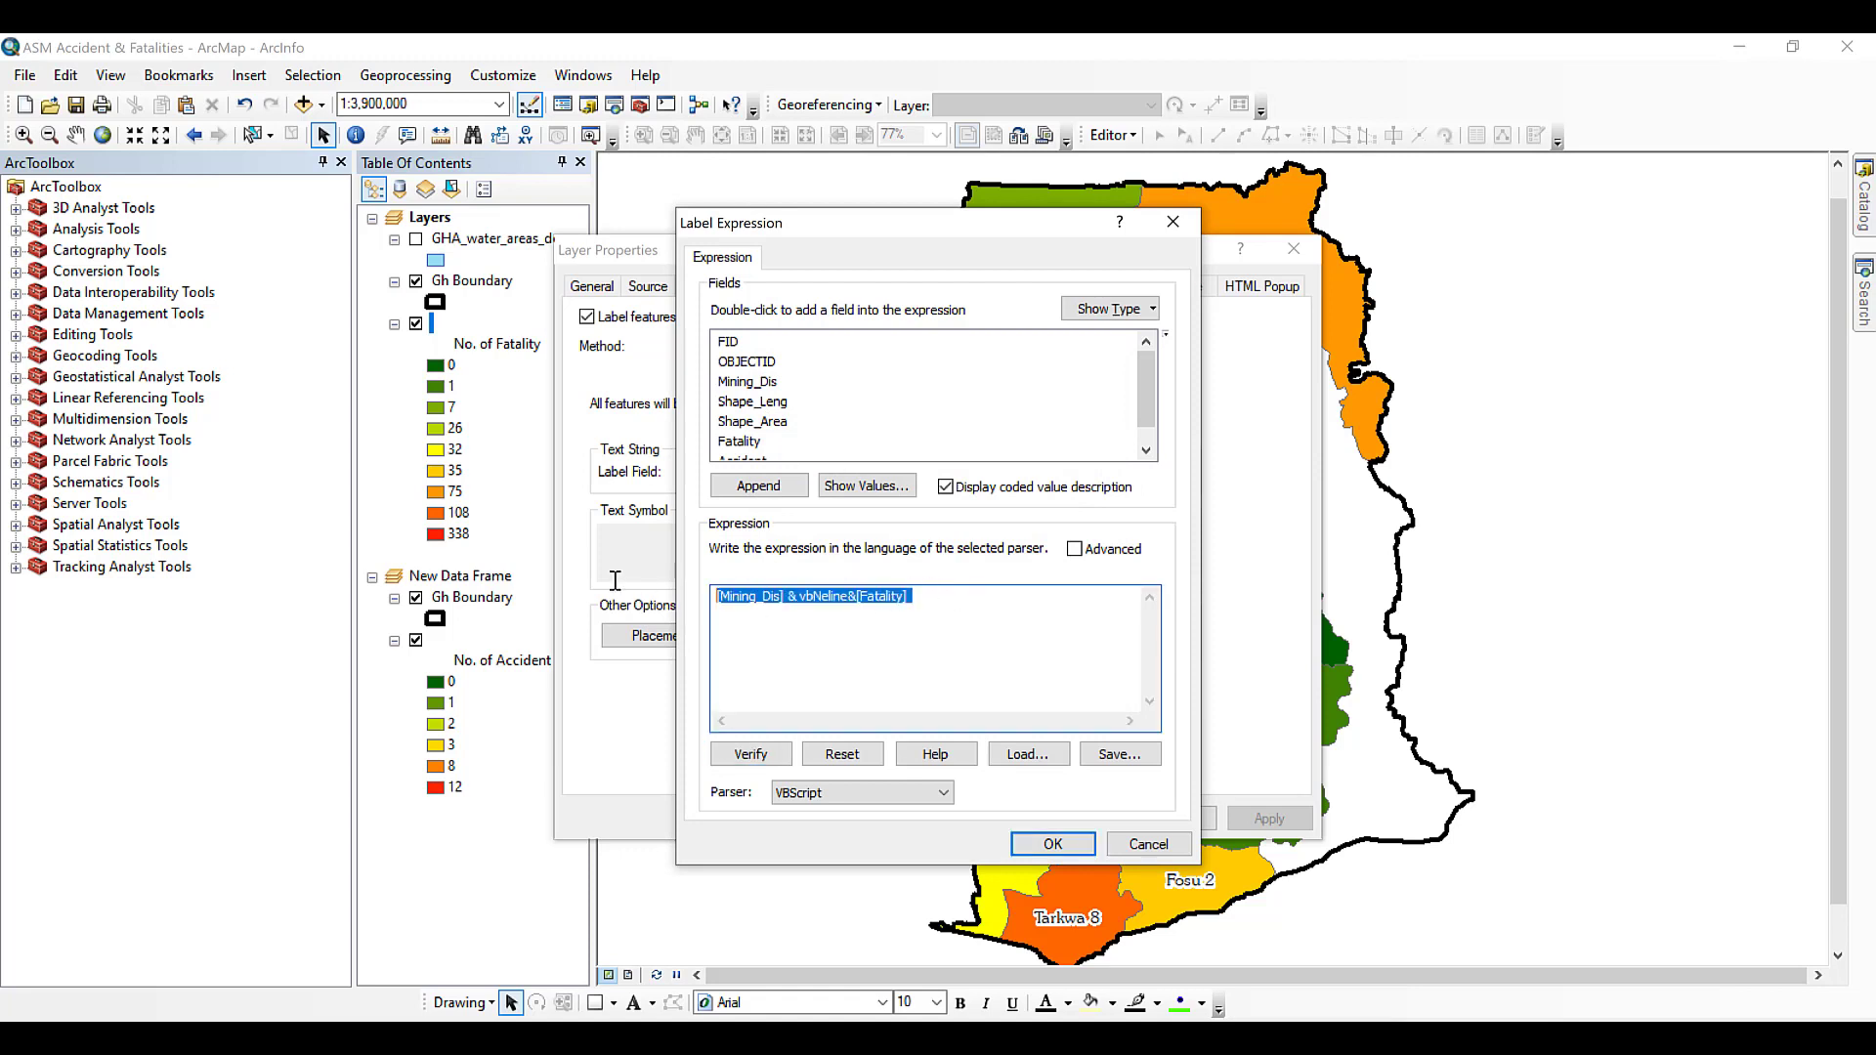
key("Delete")
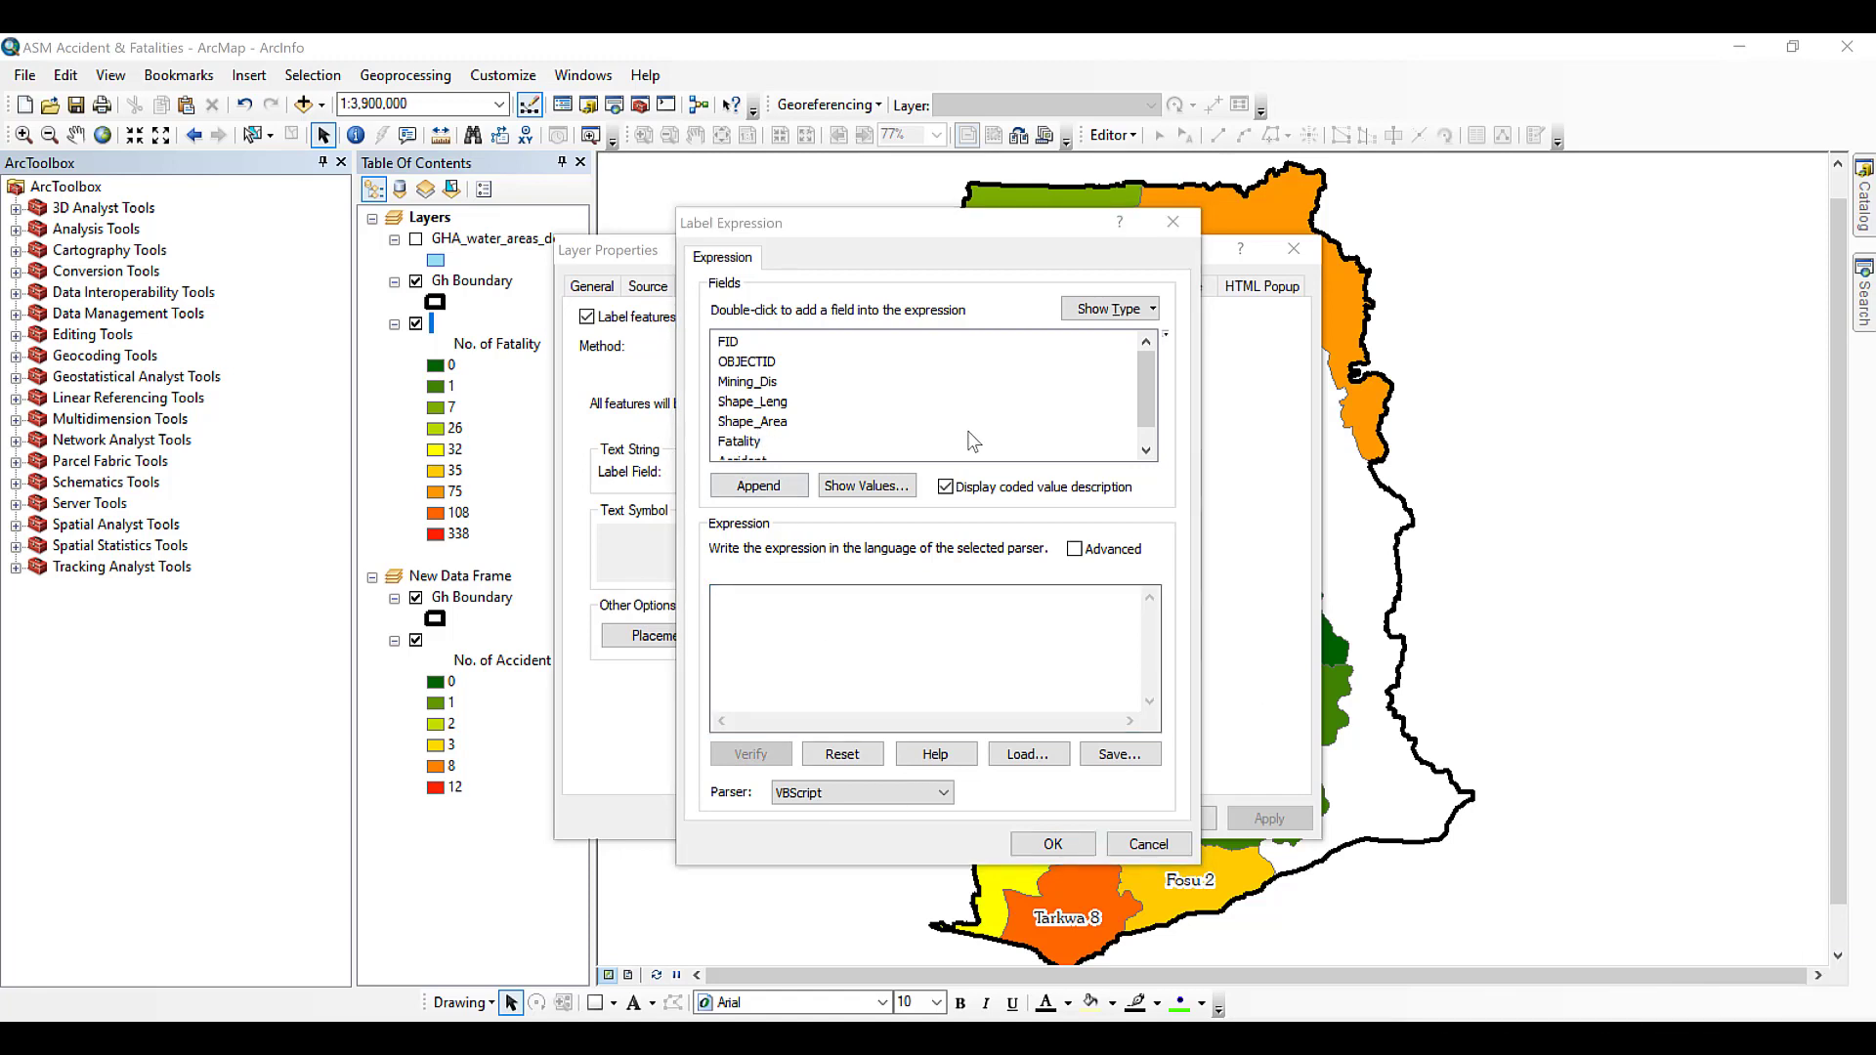
double_click(740, 383)
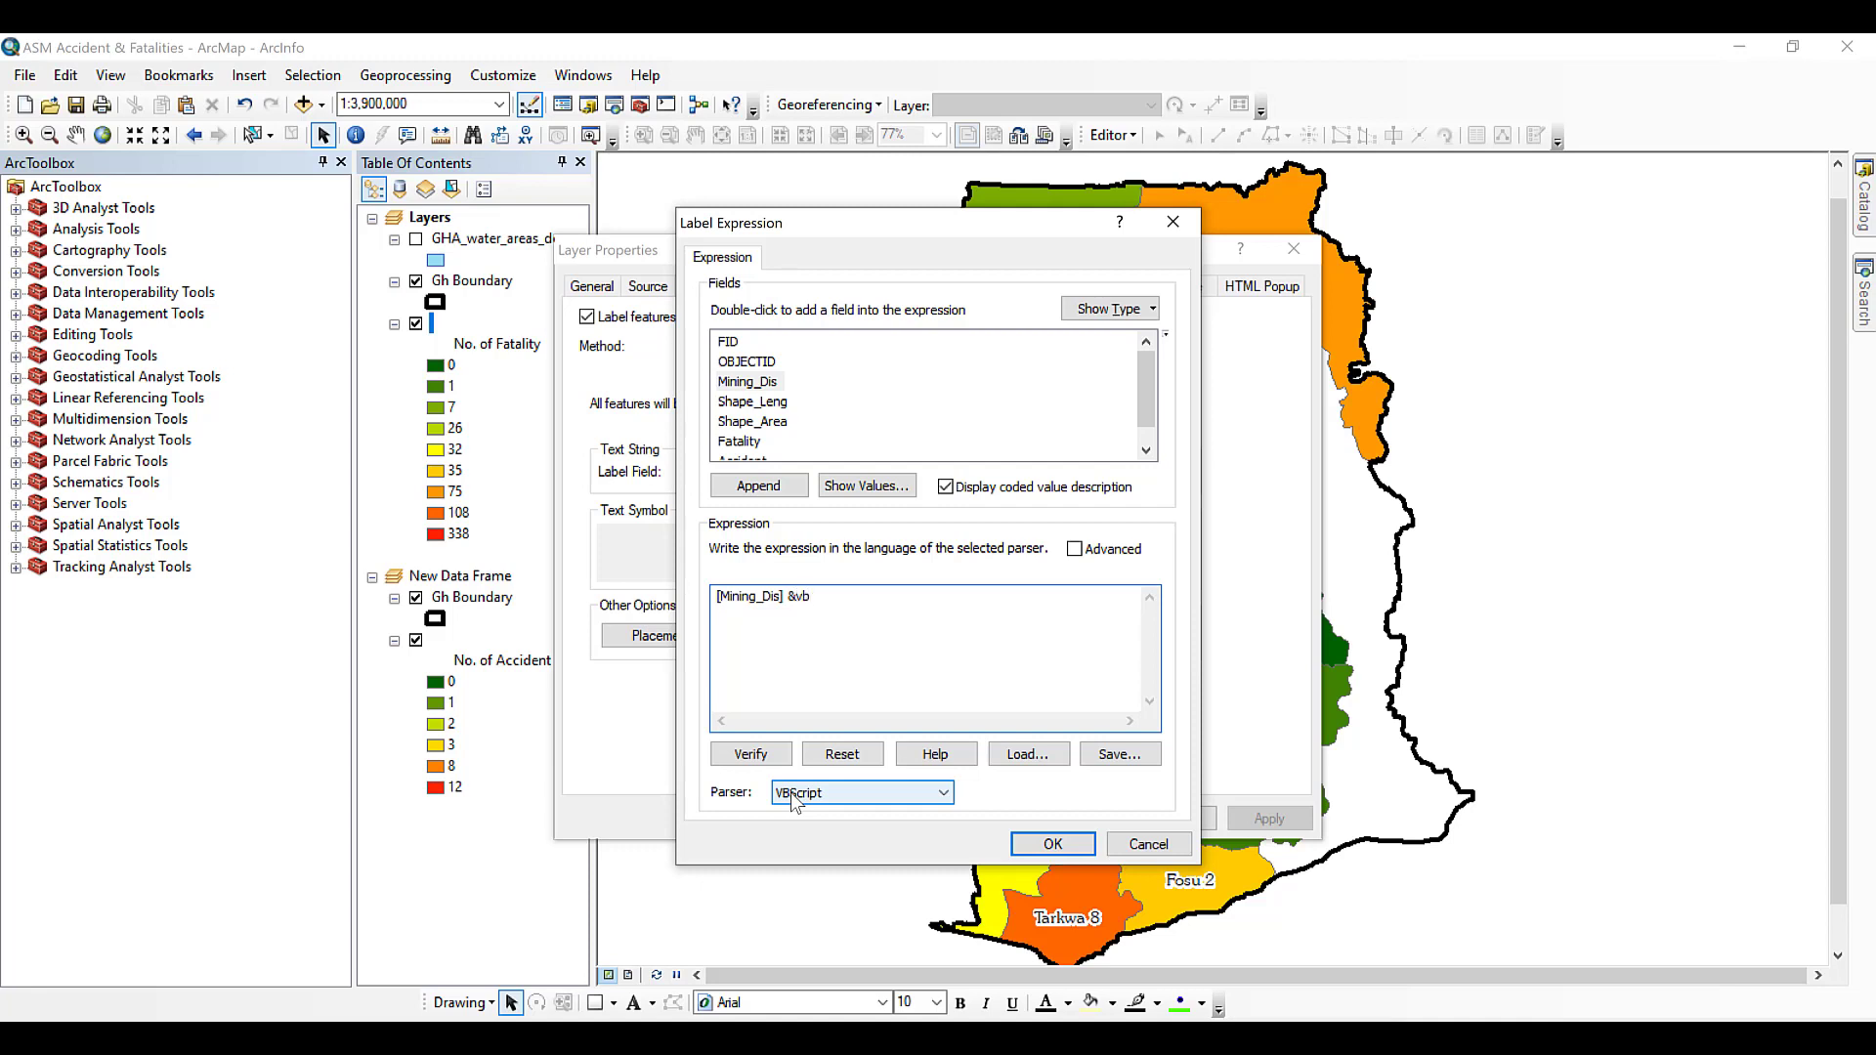
type("wLine&")
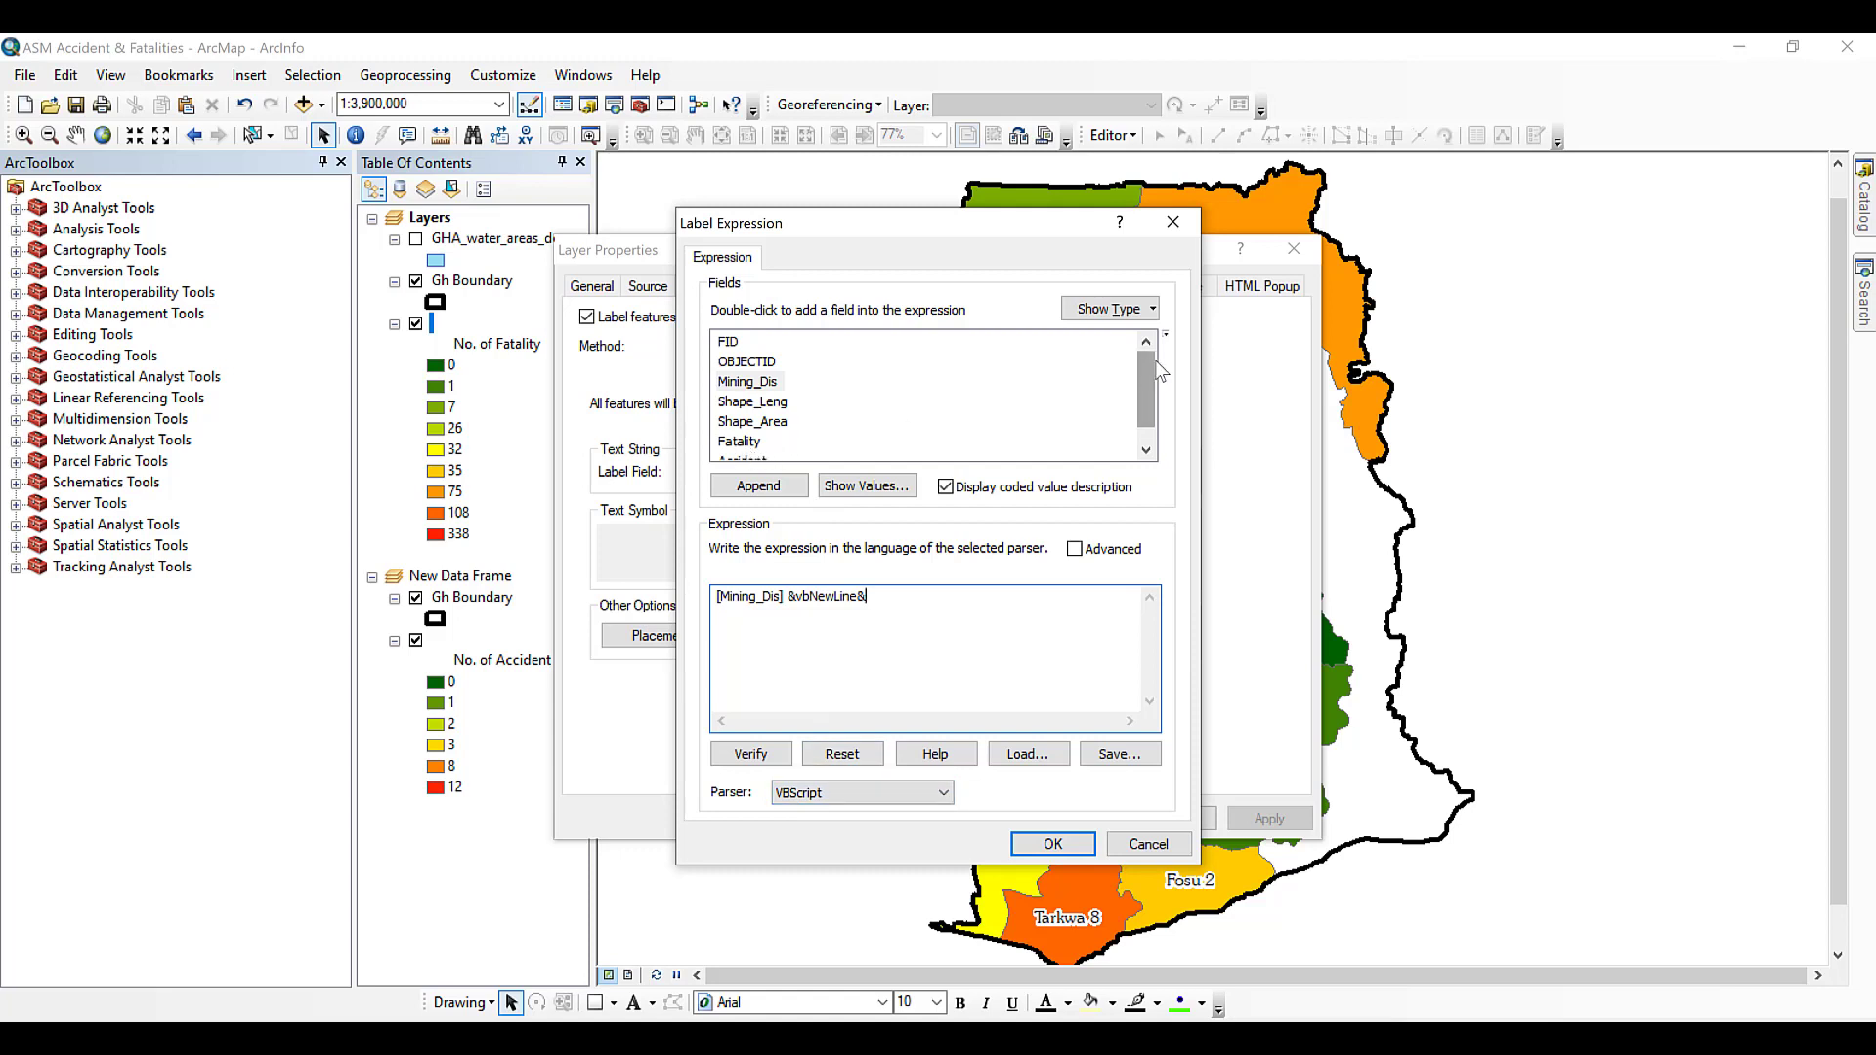
scroll(1152, 418, "down", 1)
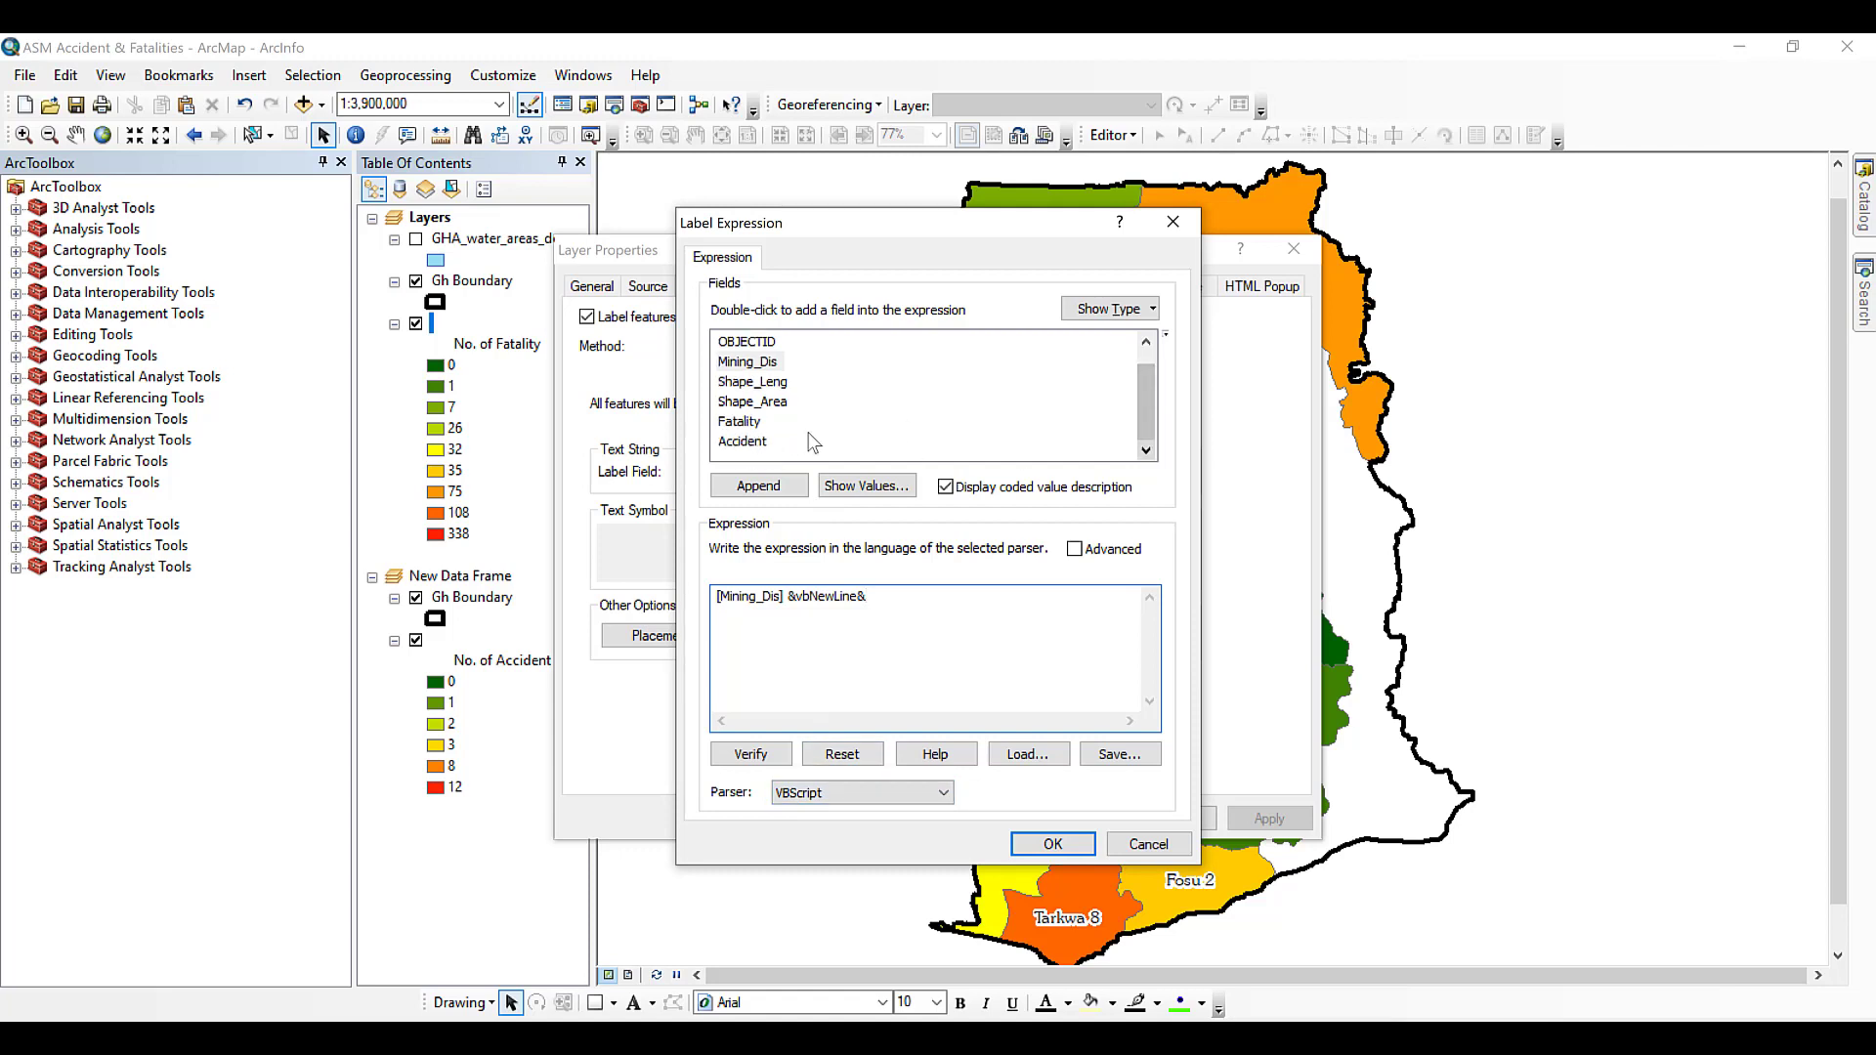
left_click(743, 441)
double_click(742, 442)
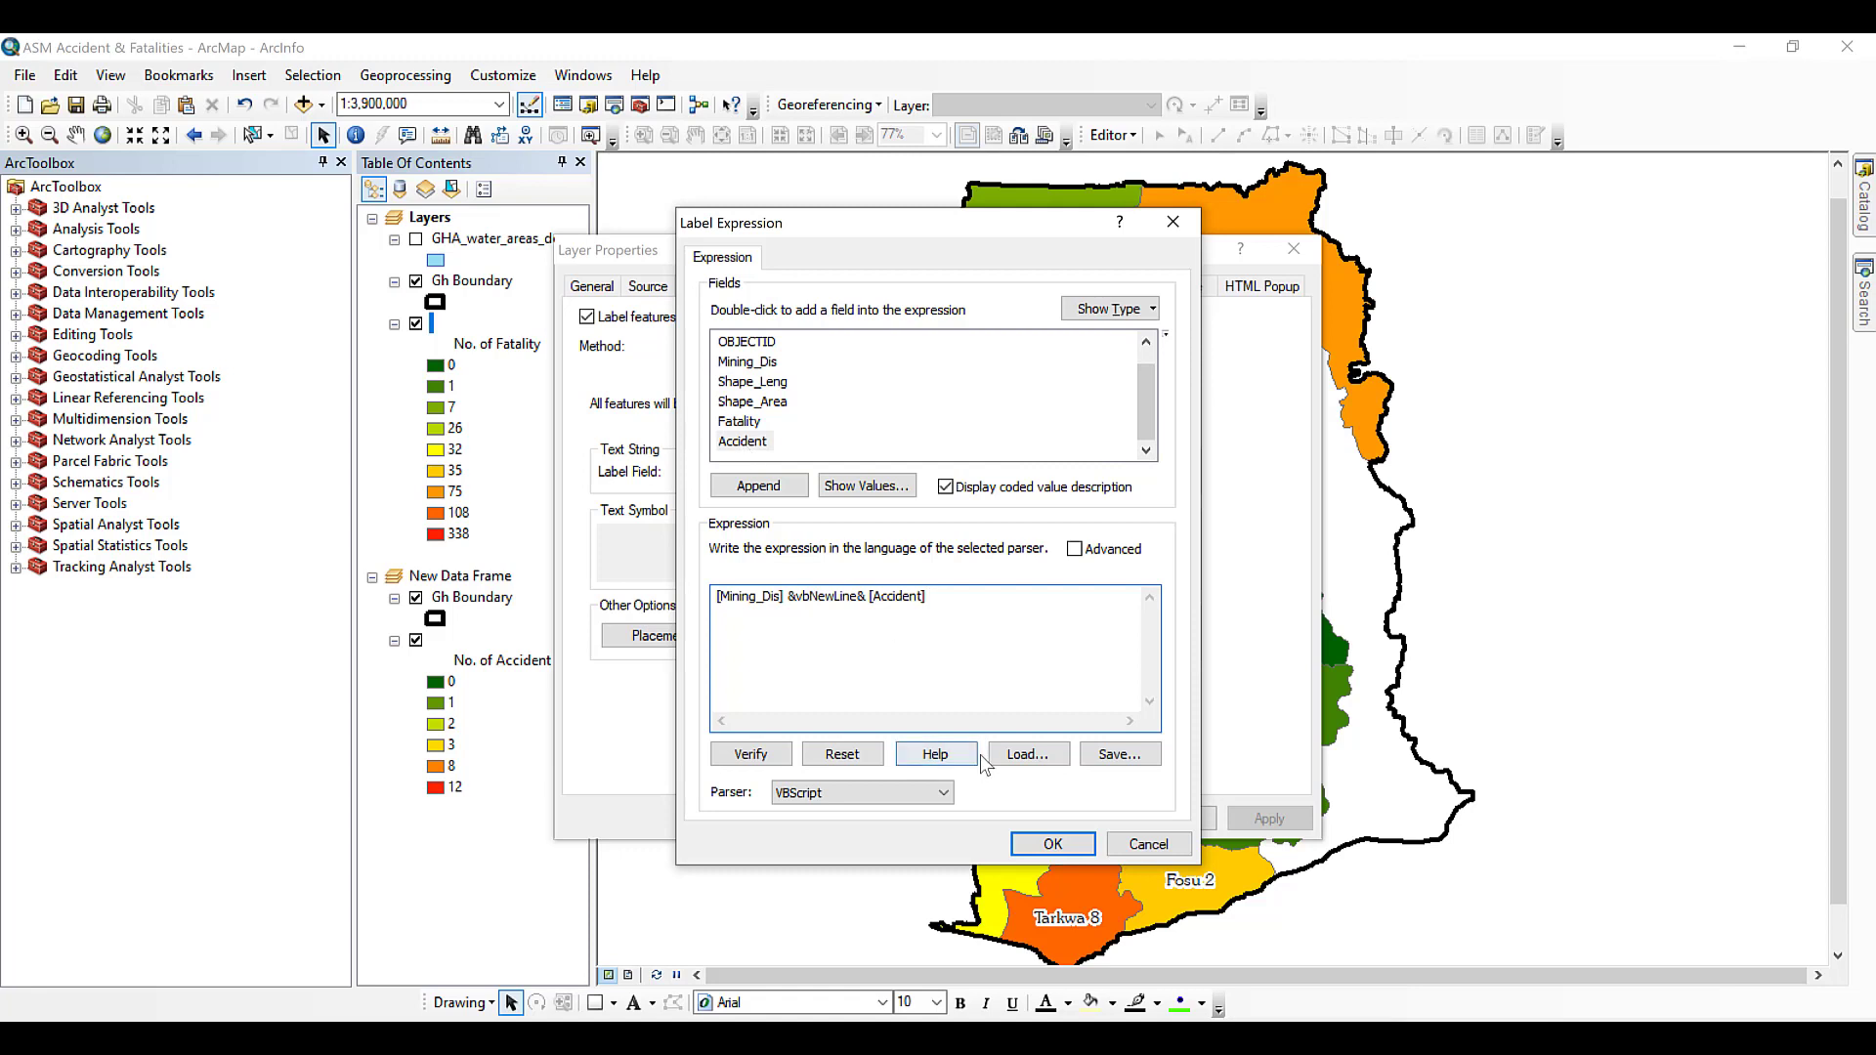
Verify the two-line district and accident label expression and apply it to the layer.
left_click(779, 758)
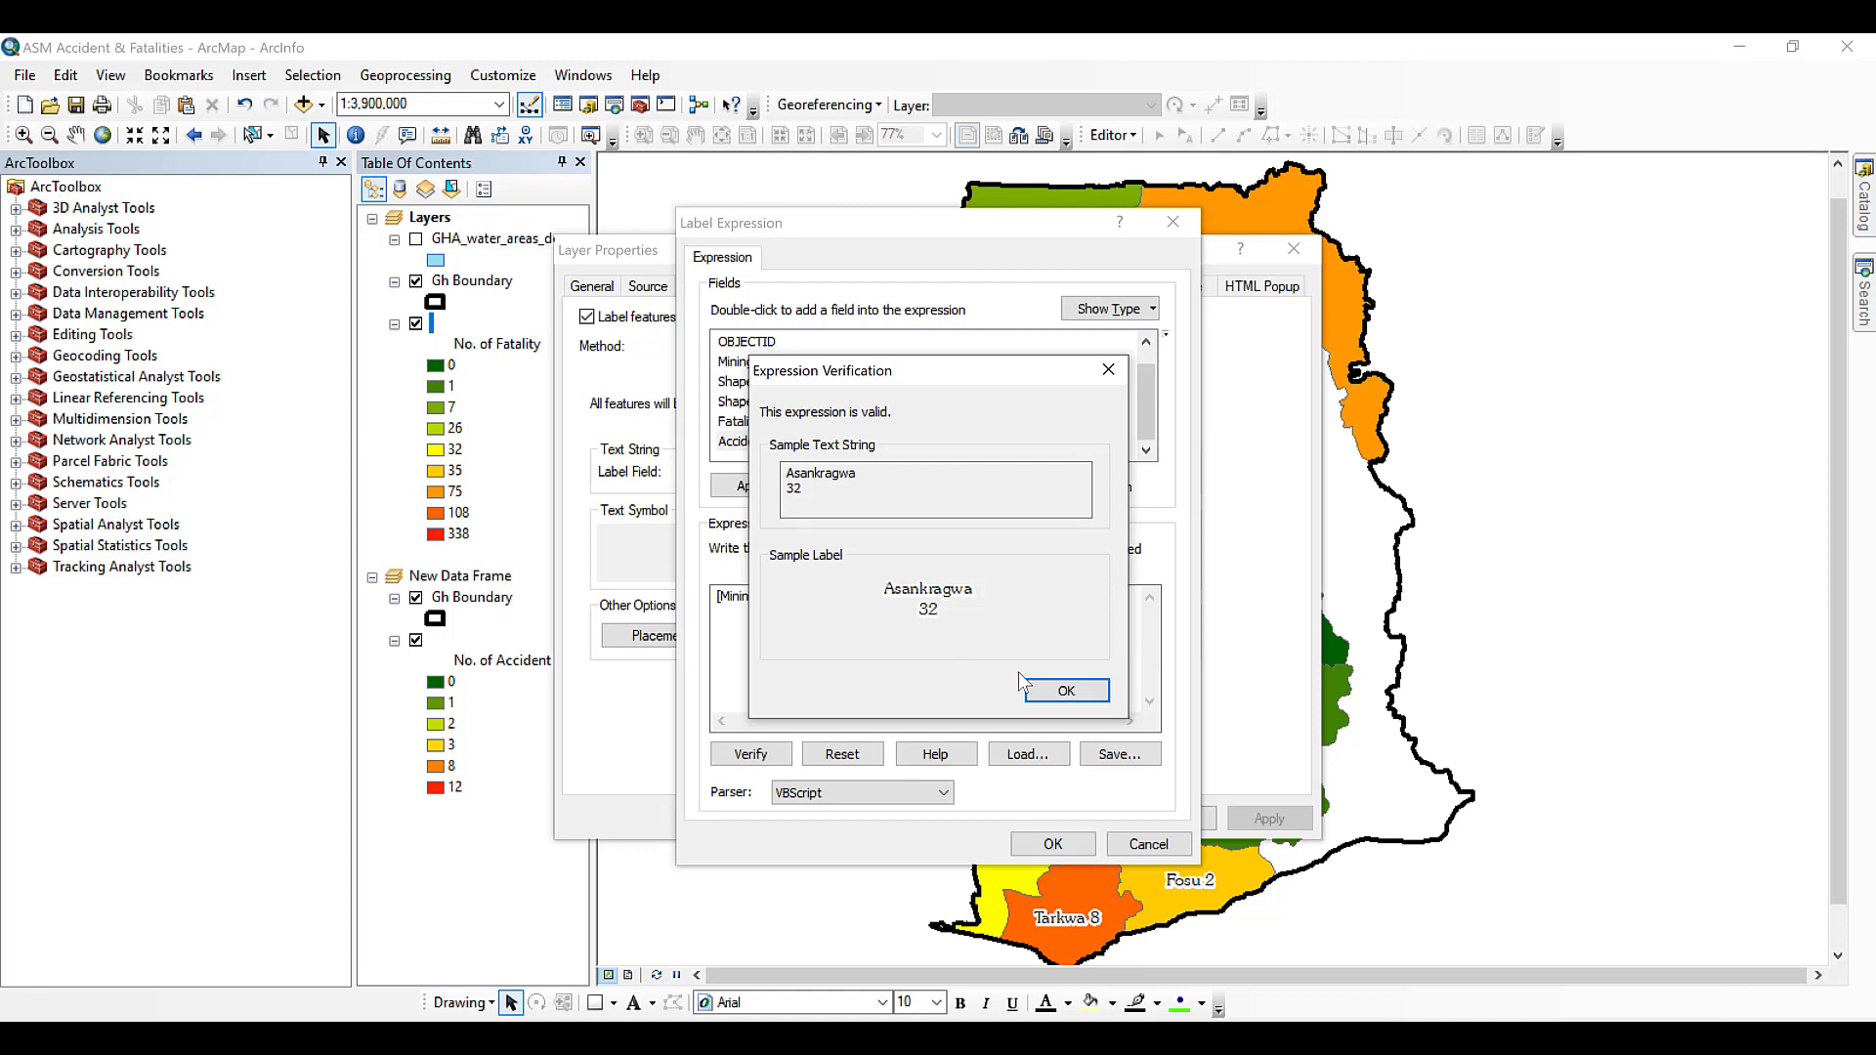
left_click(1093, 698)
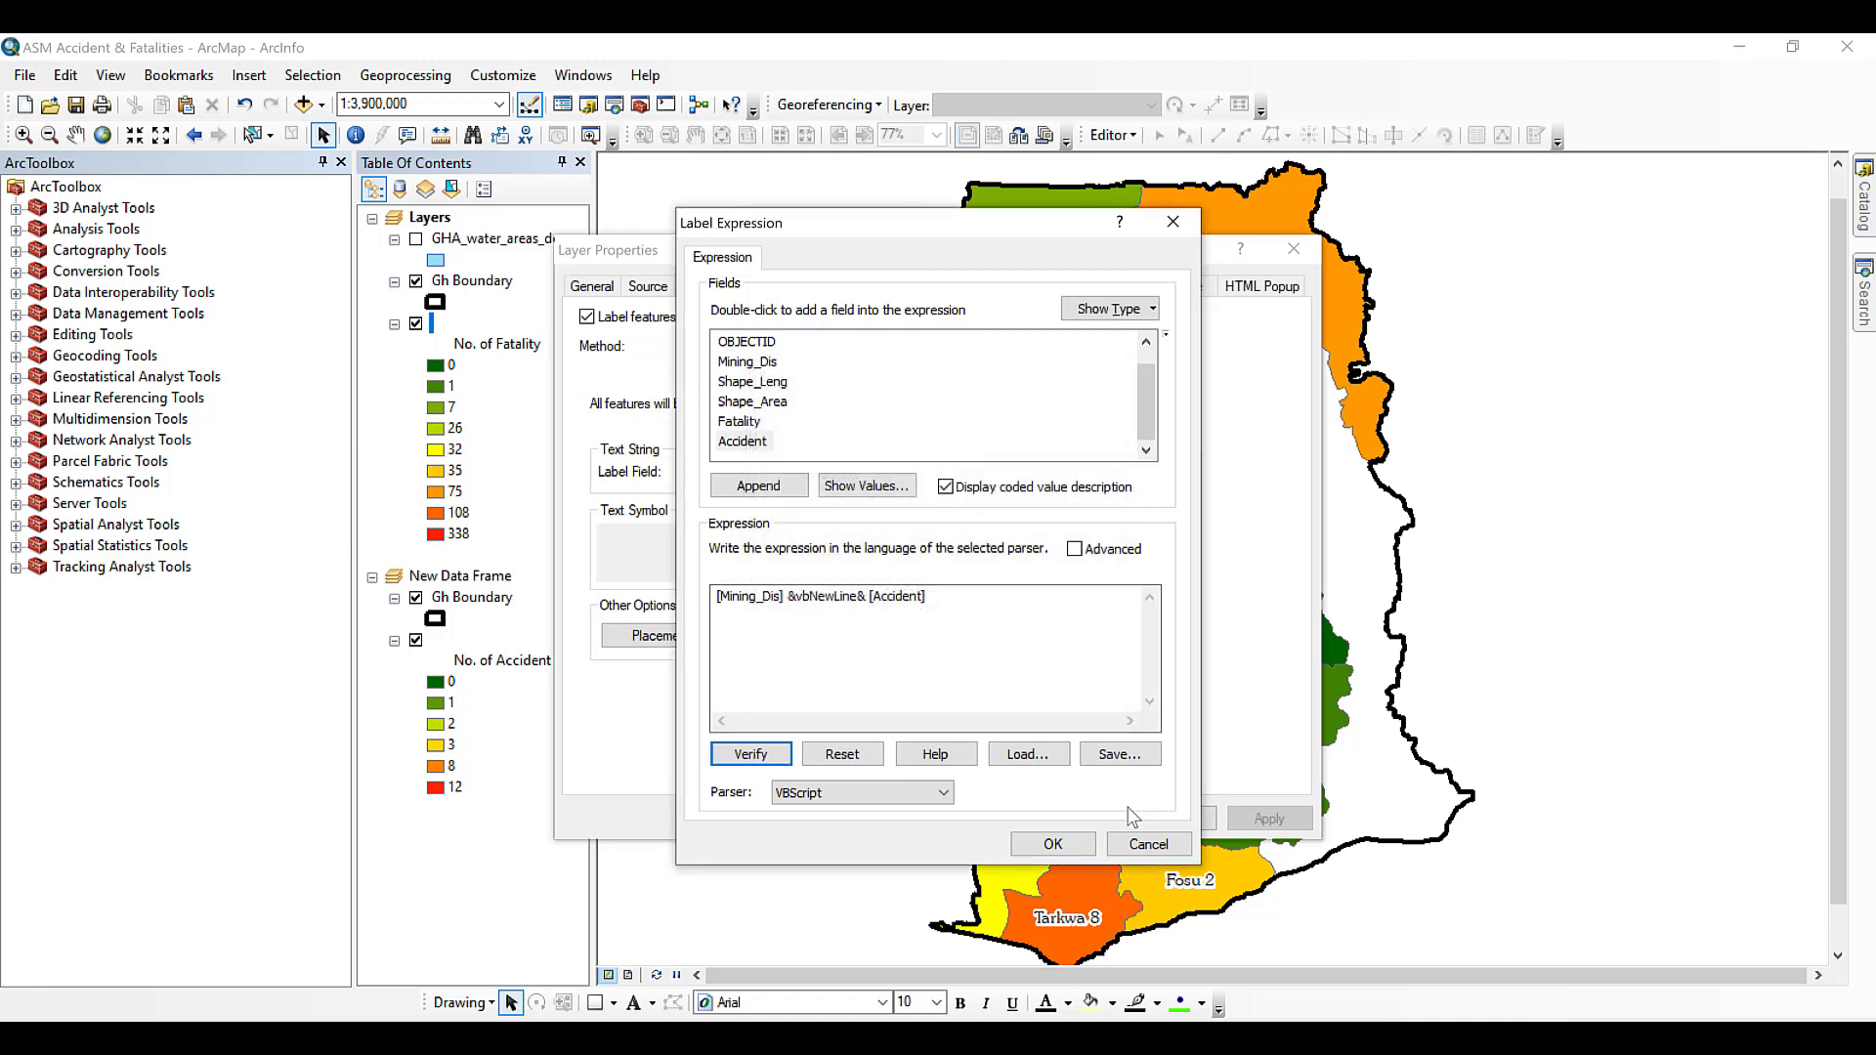
left_click(1049, 843)
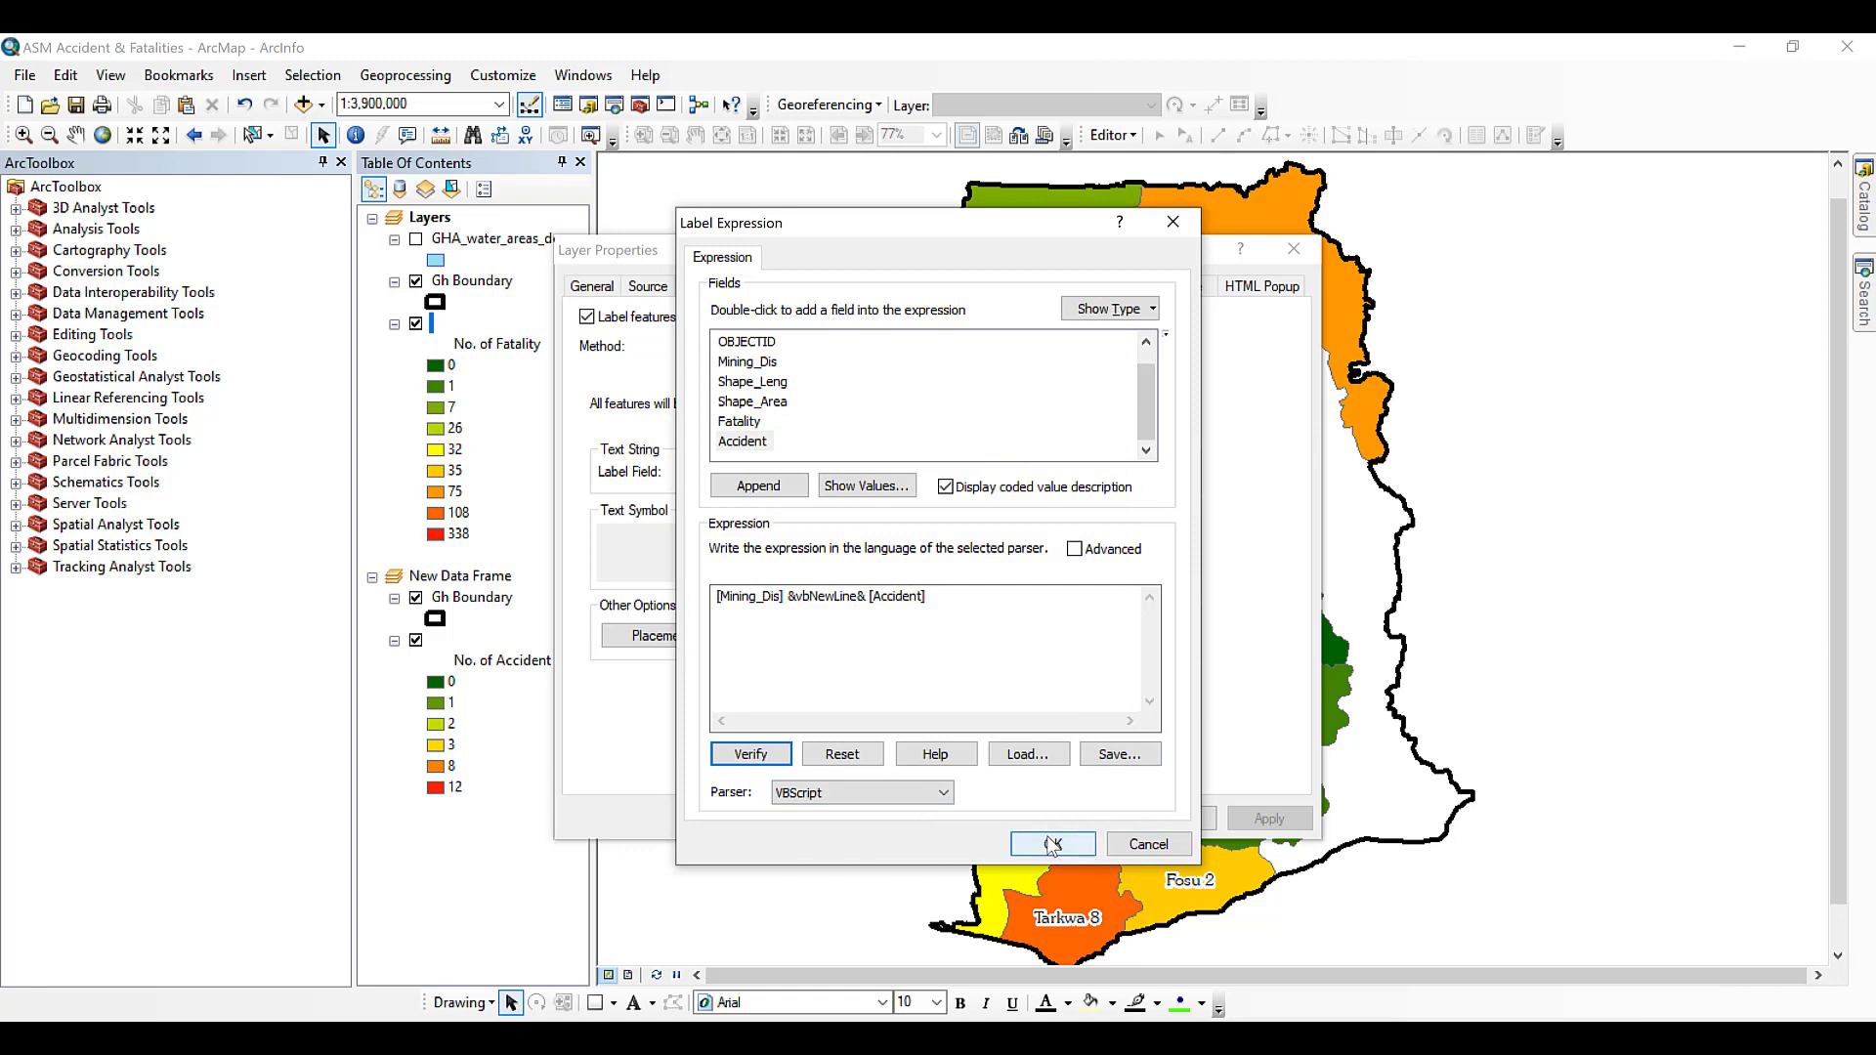
left_click(1270, 818)
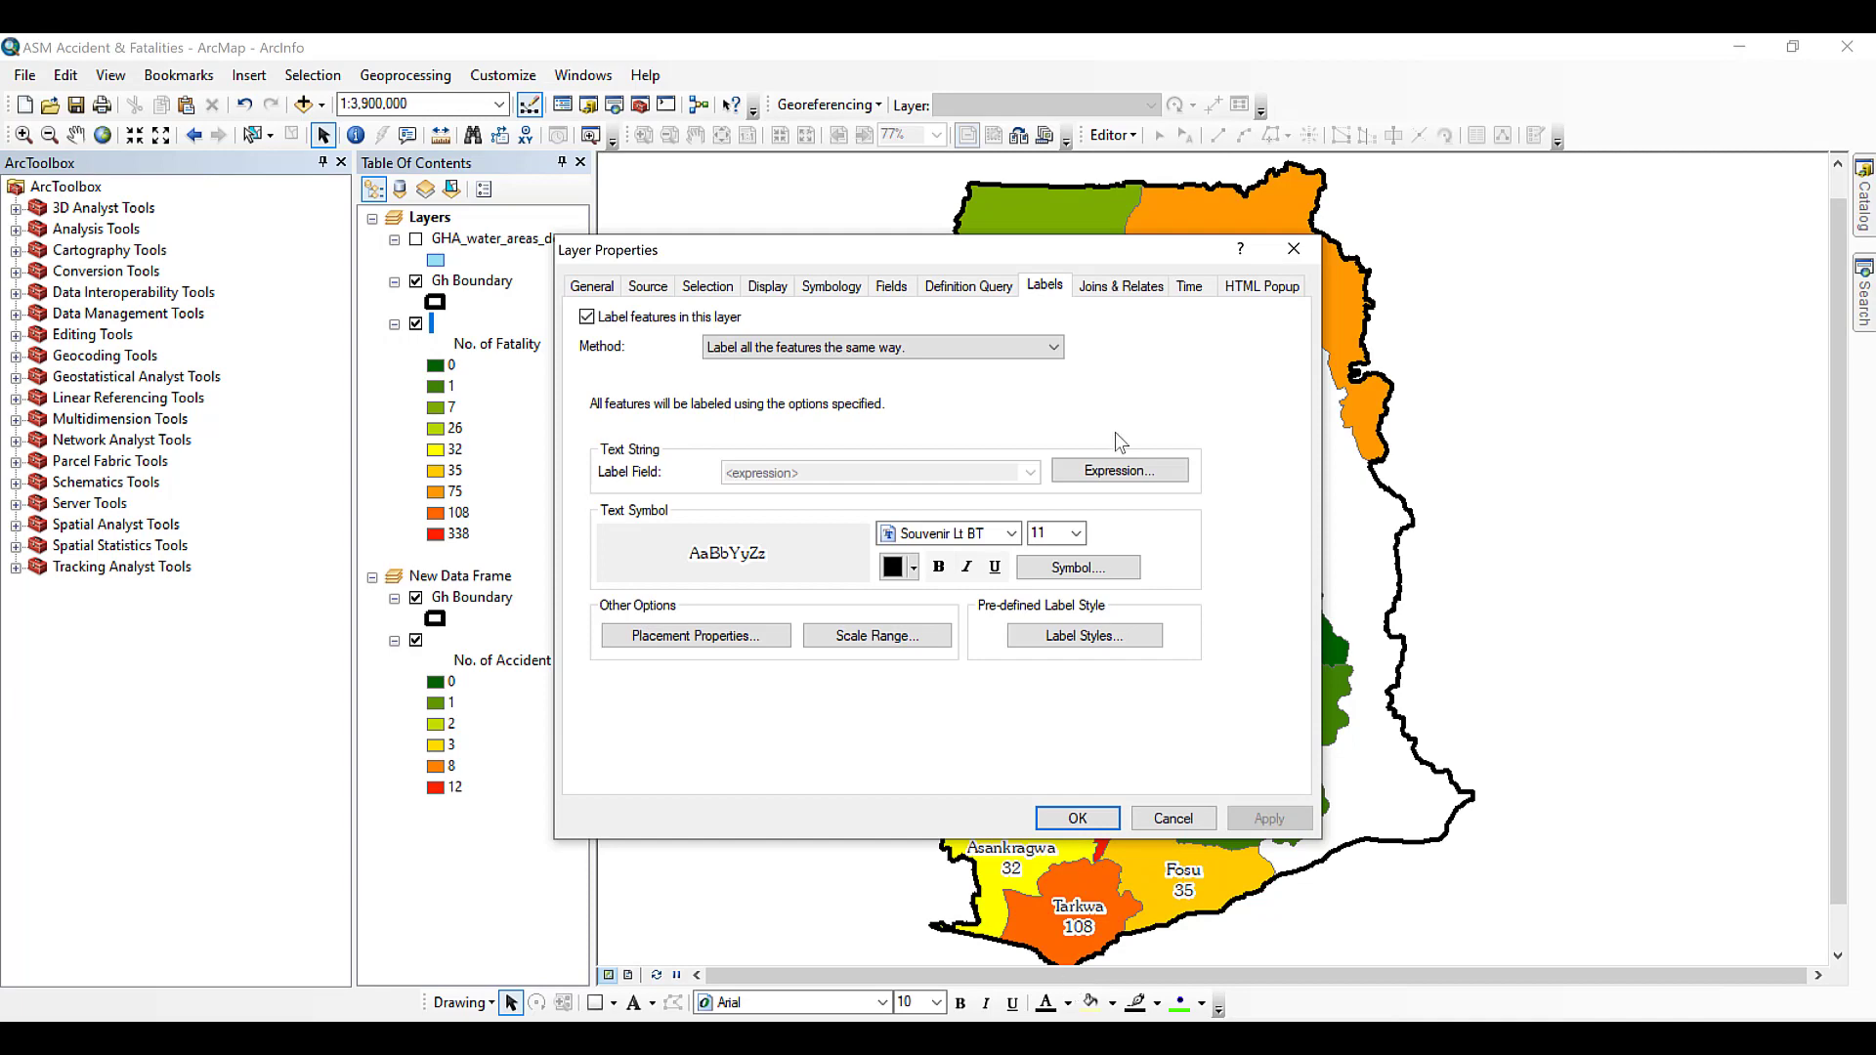
Extend the label expression with a third line for fatalities by appending &vbNewLine& [Fatality] after the Accident field.
left_click(1111, 471)
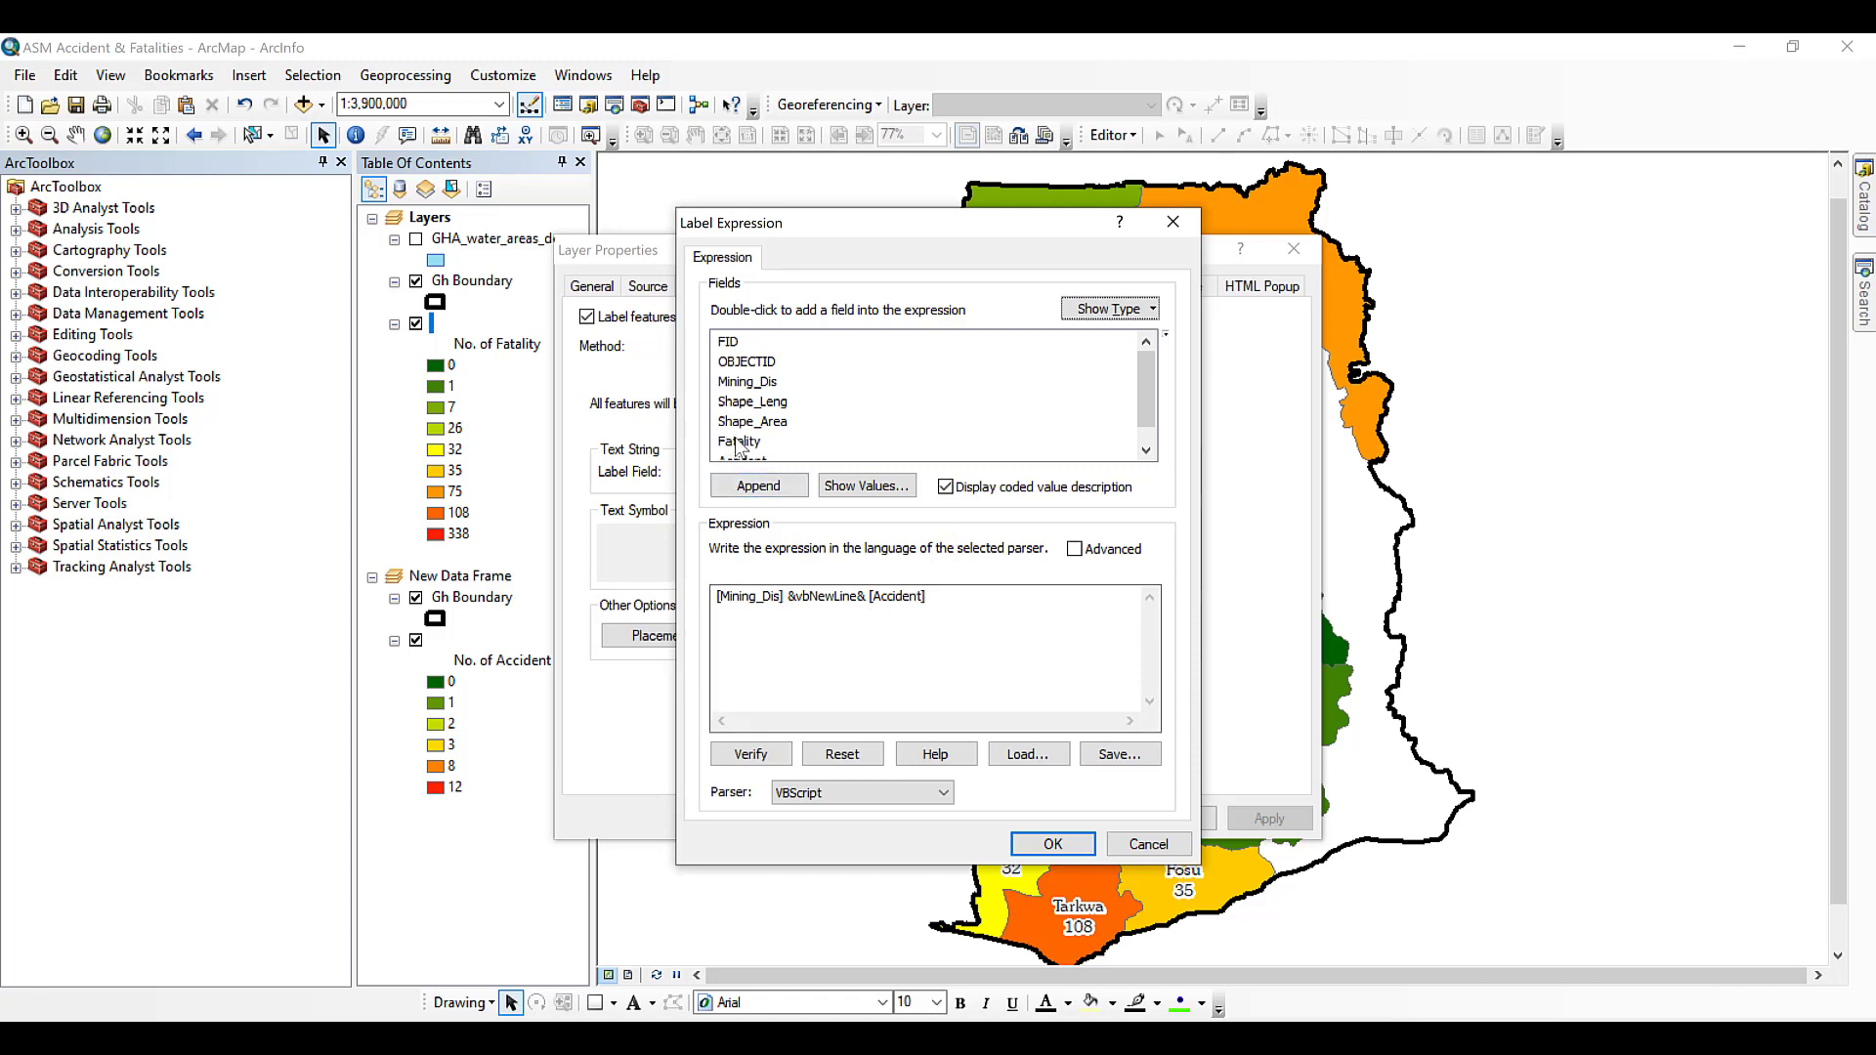
left_click(938, 598)
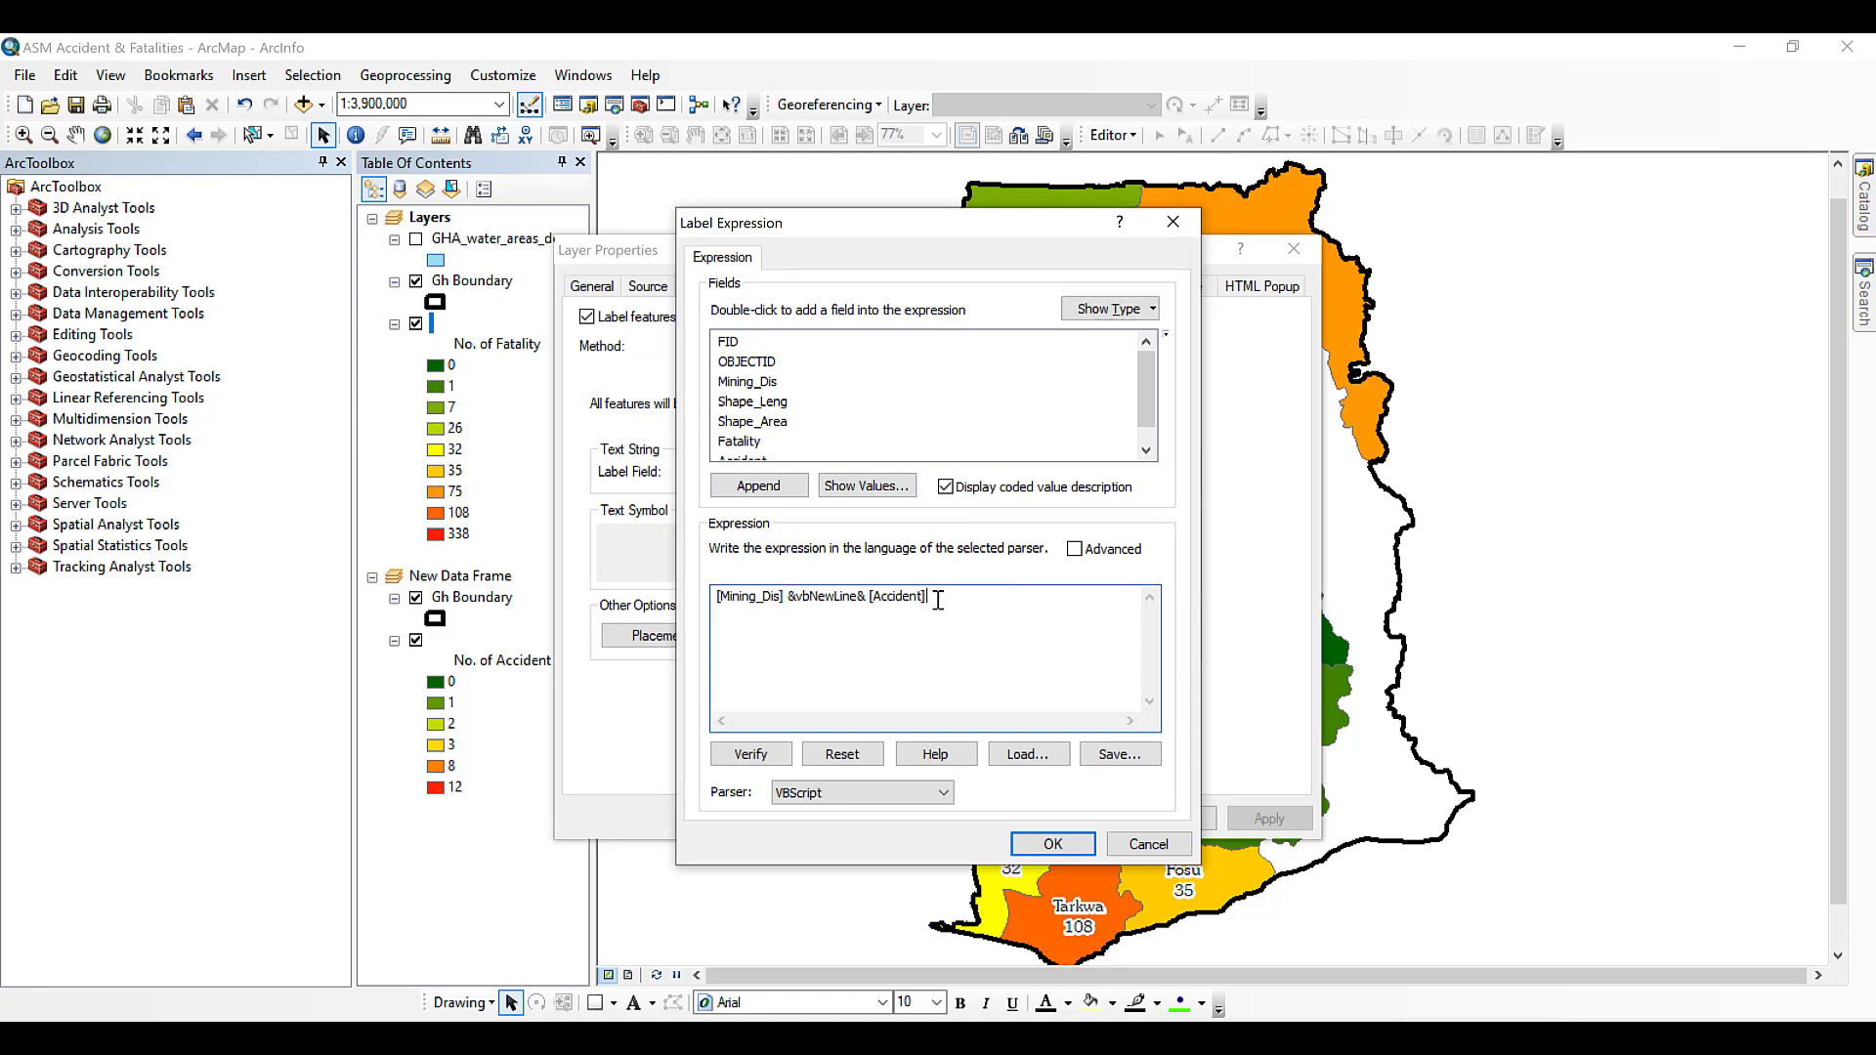
type("&vbNEw")
key("BackSpace")
key("BackSpace")
key("BackSpace")
type("ewLine&")
double_click(748, 442)
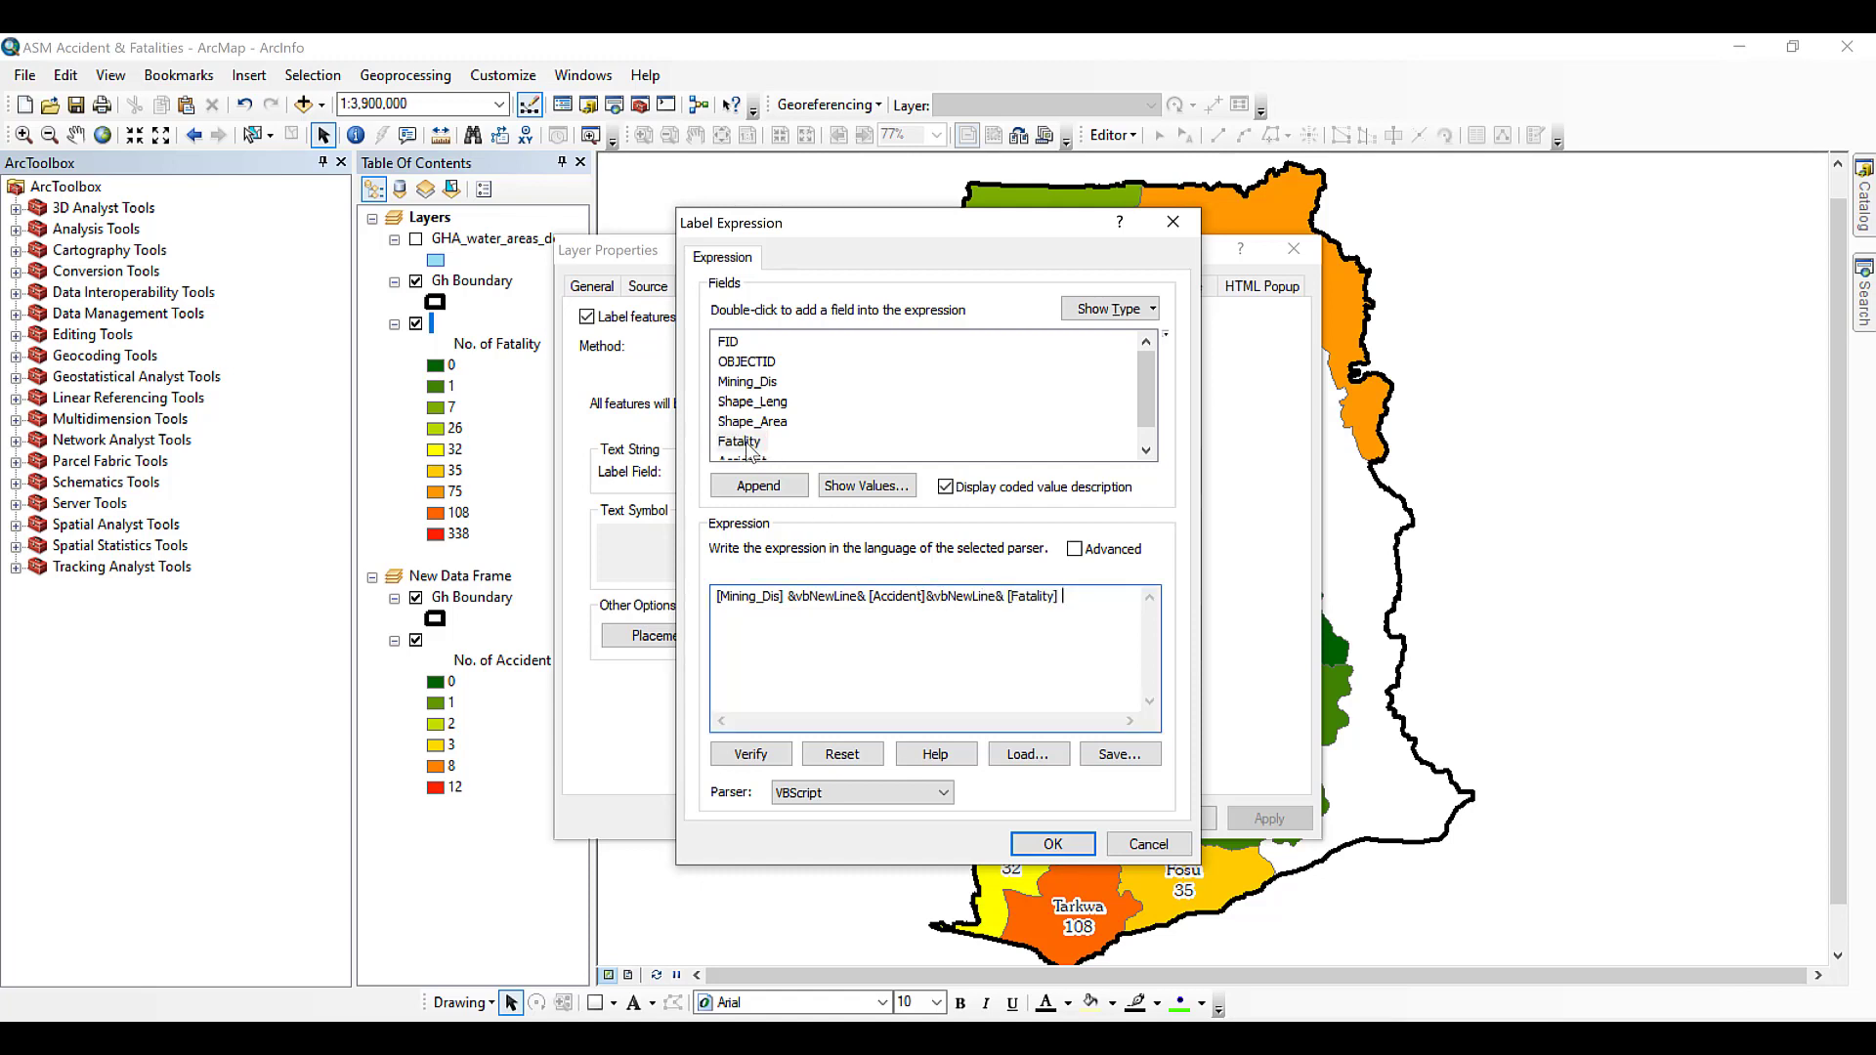
Verify the three-line label expression, apply it to the map, and close the layer properties.
left_click(750, 755)
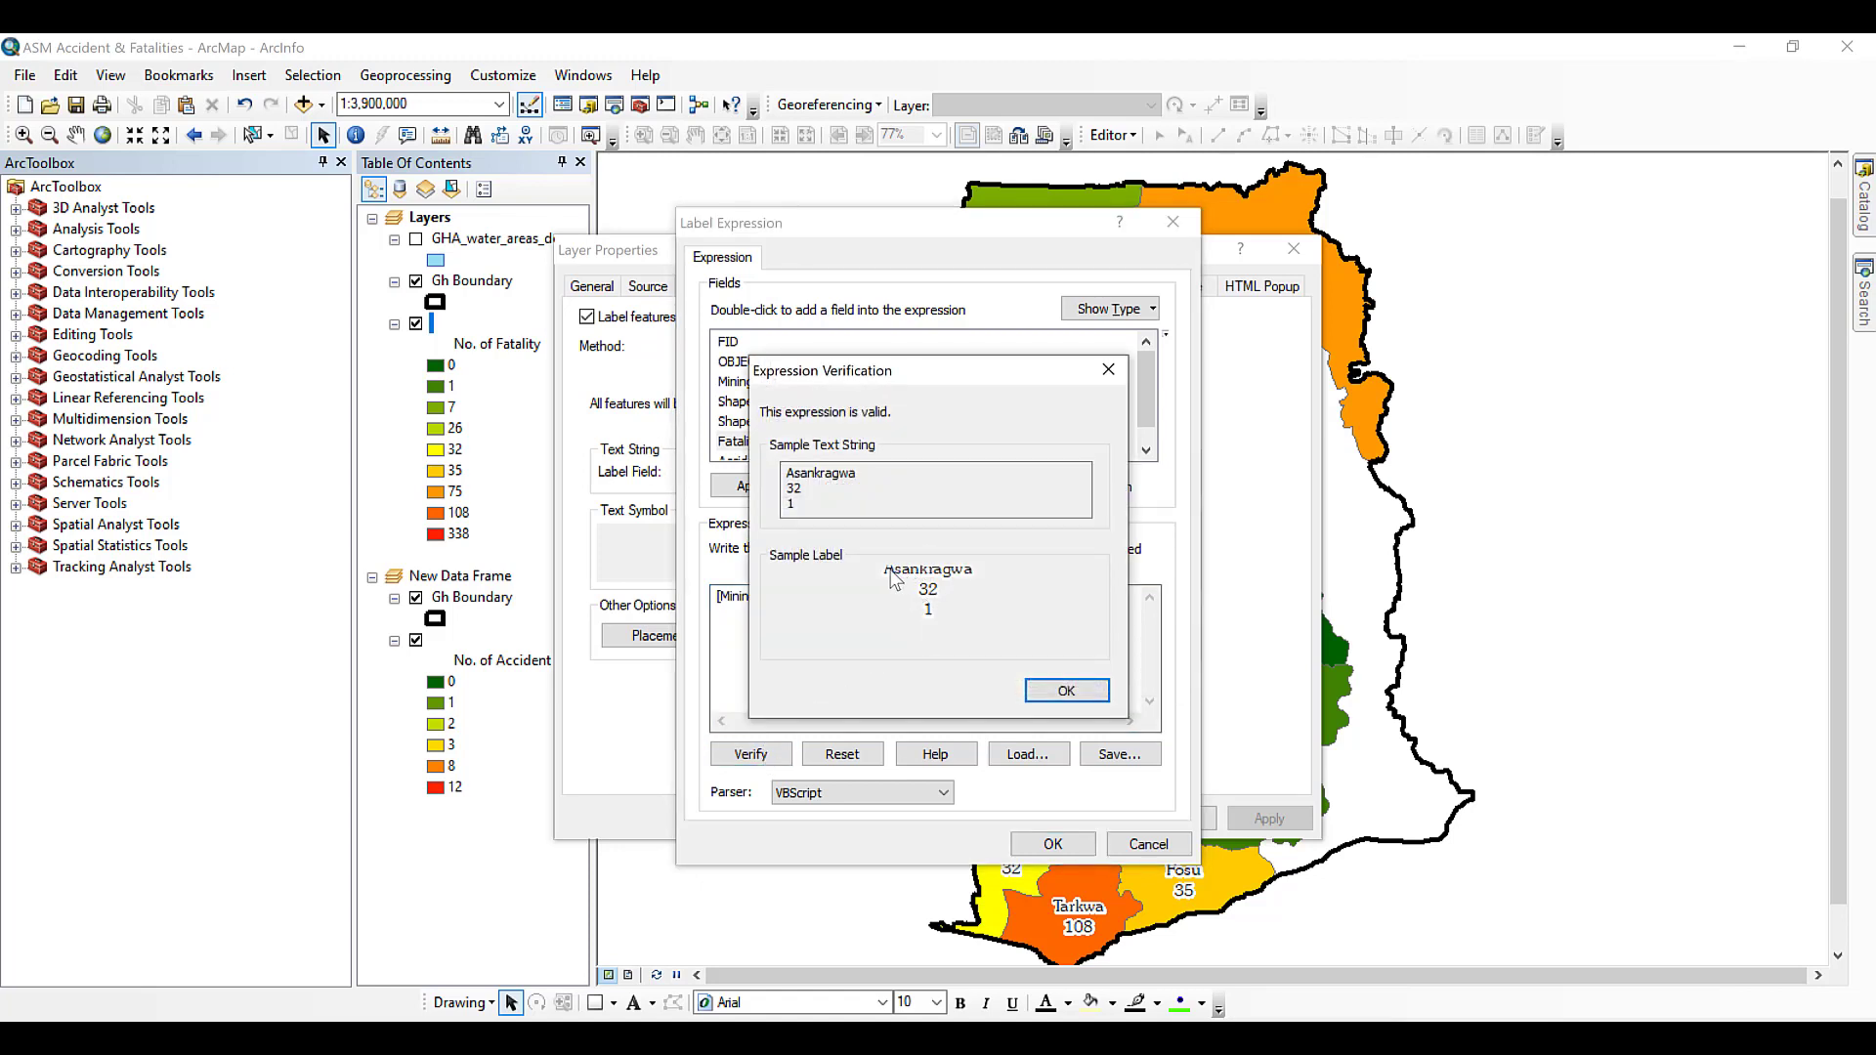
mouse_move(924, 598)
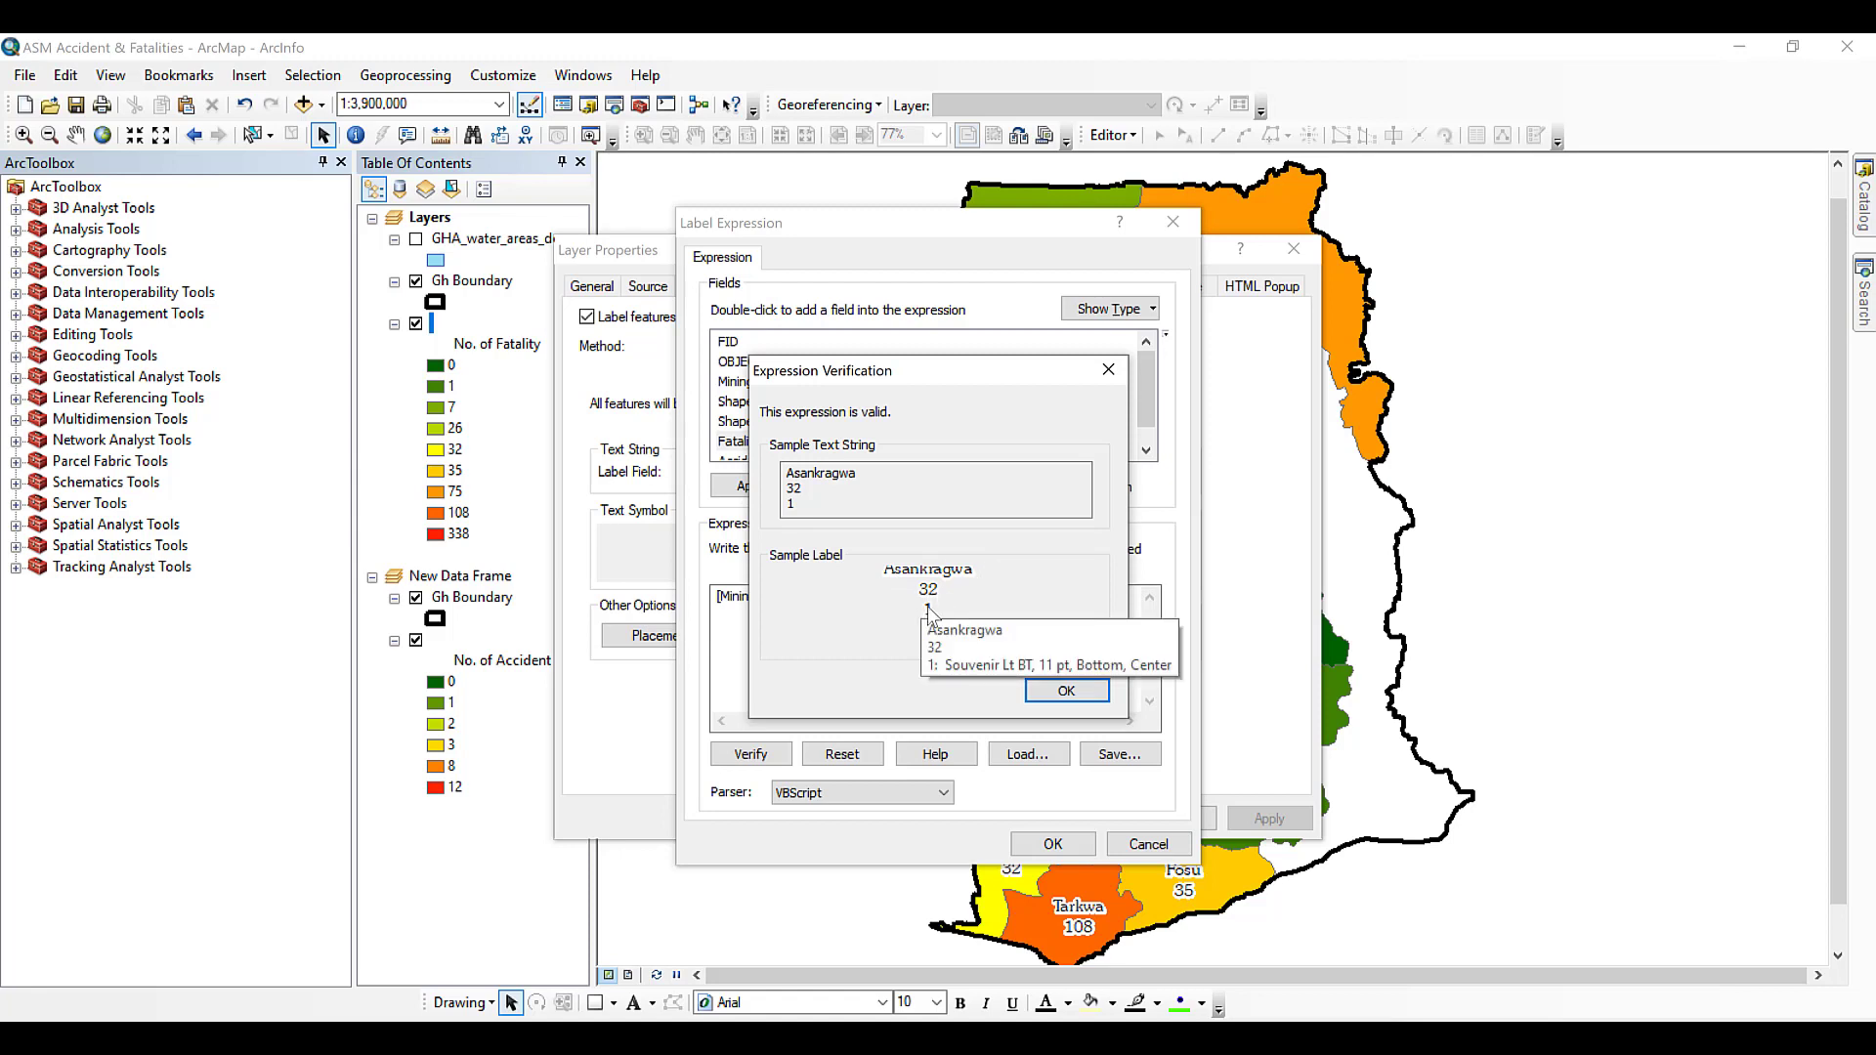
left_click(1052, 688)
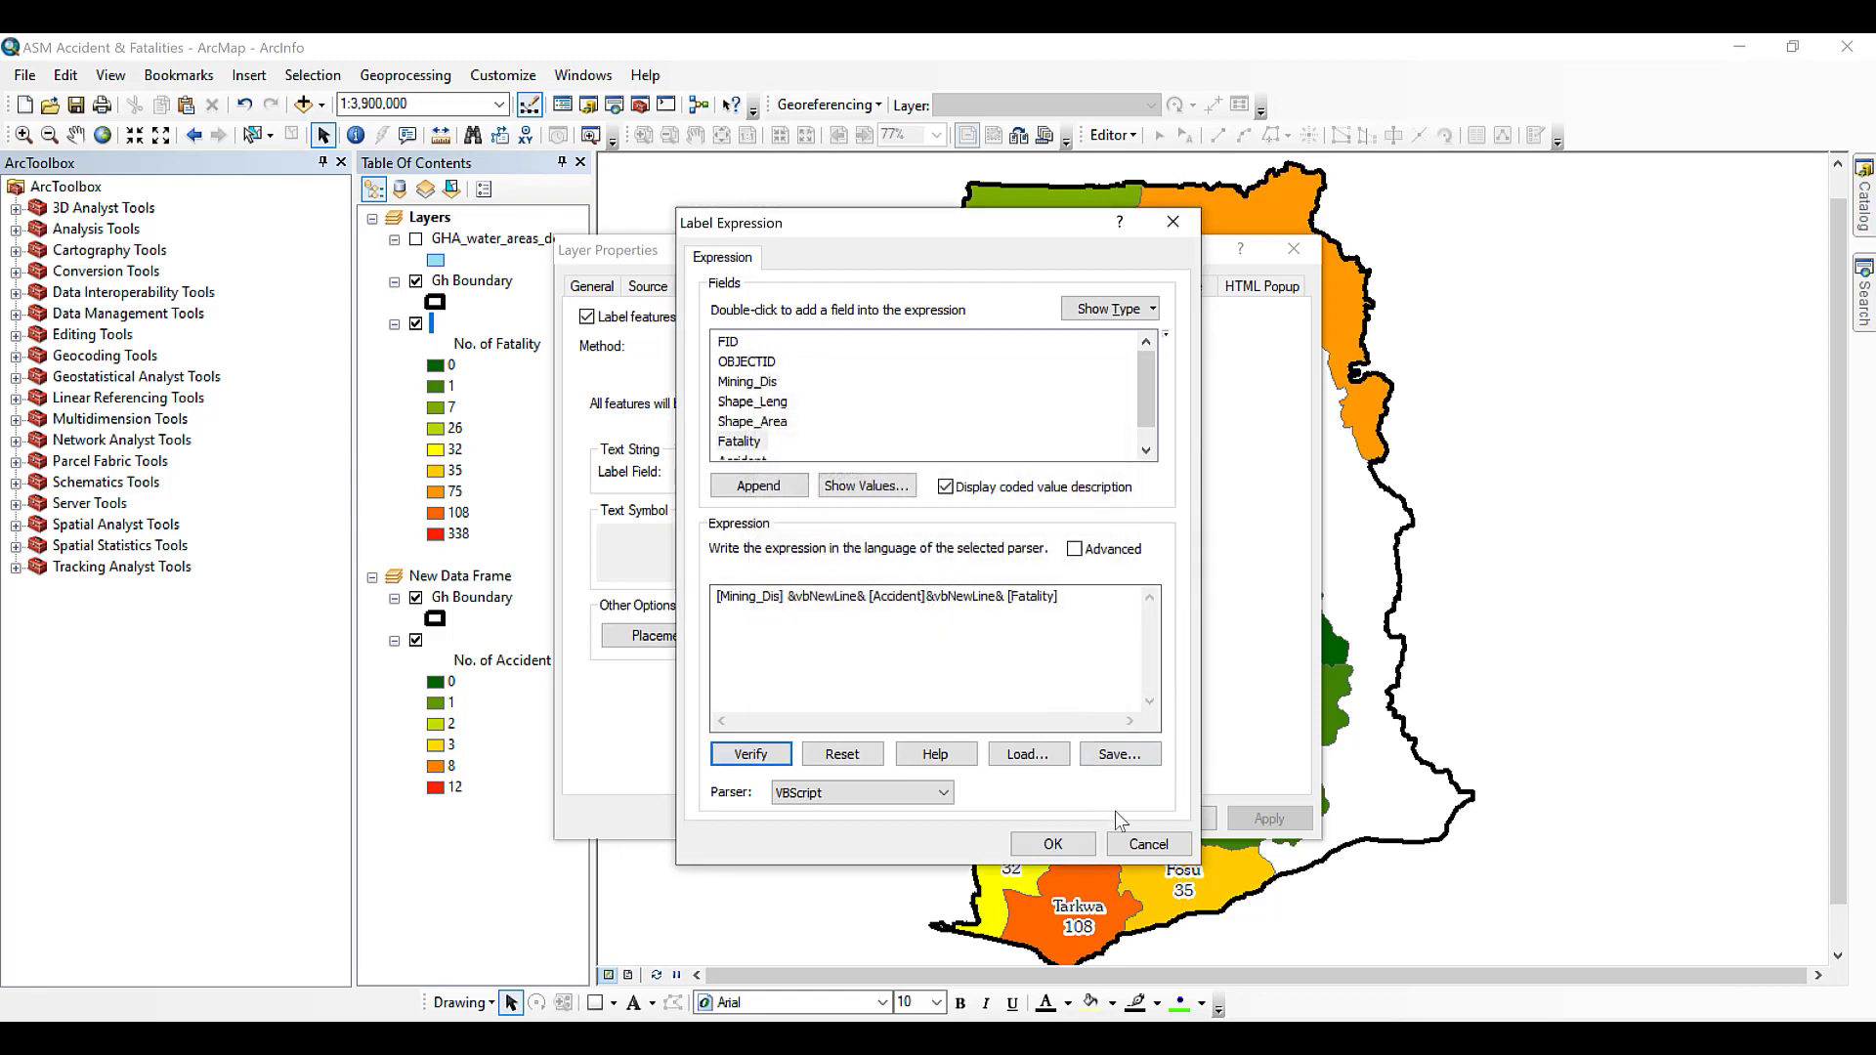
left_click(1052, 844)
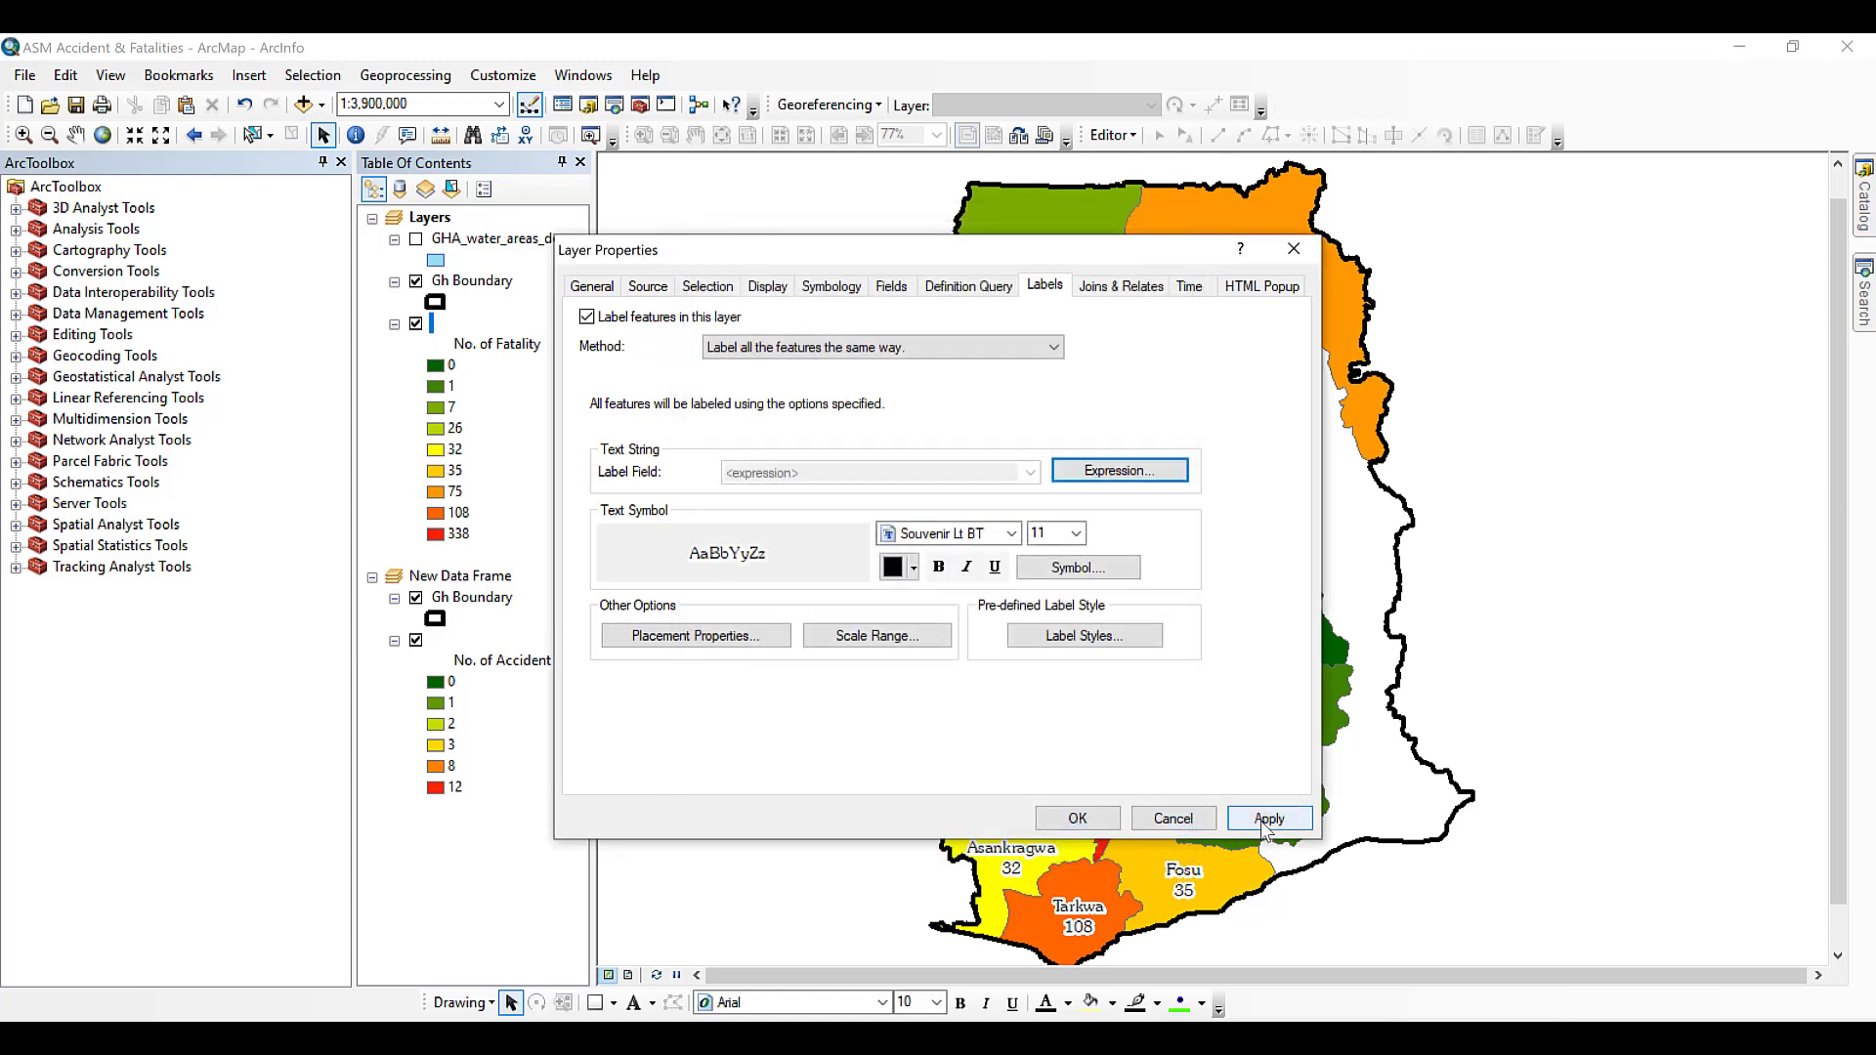
left_click(1267, 826)
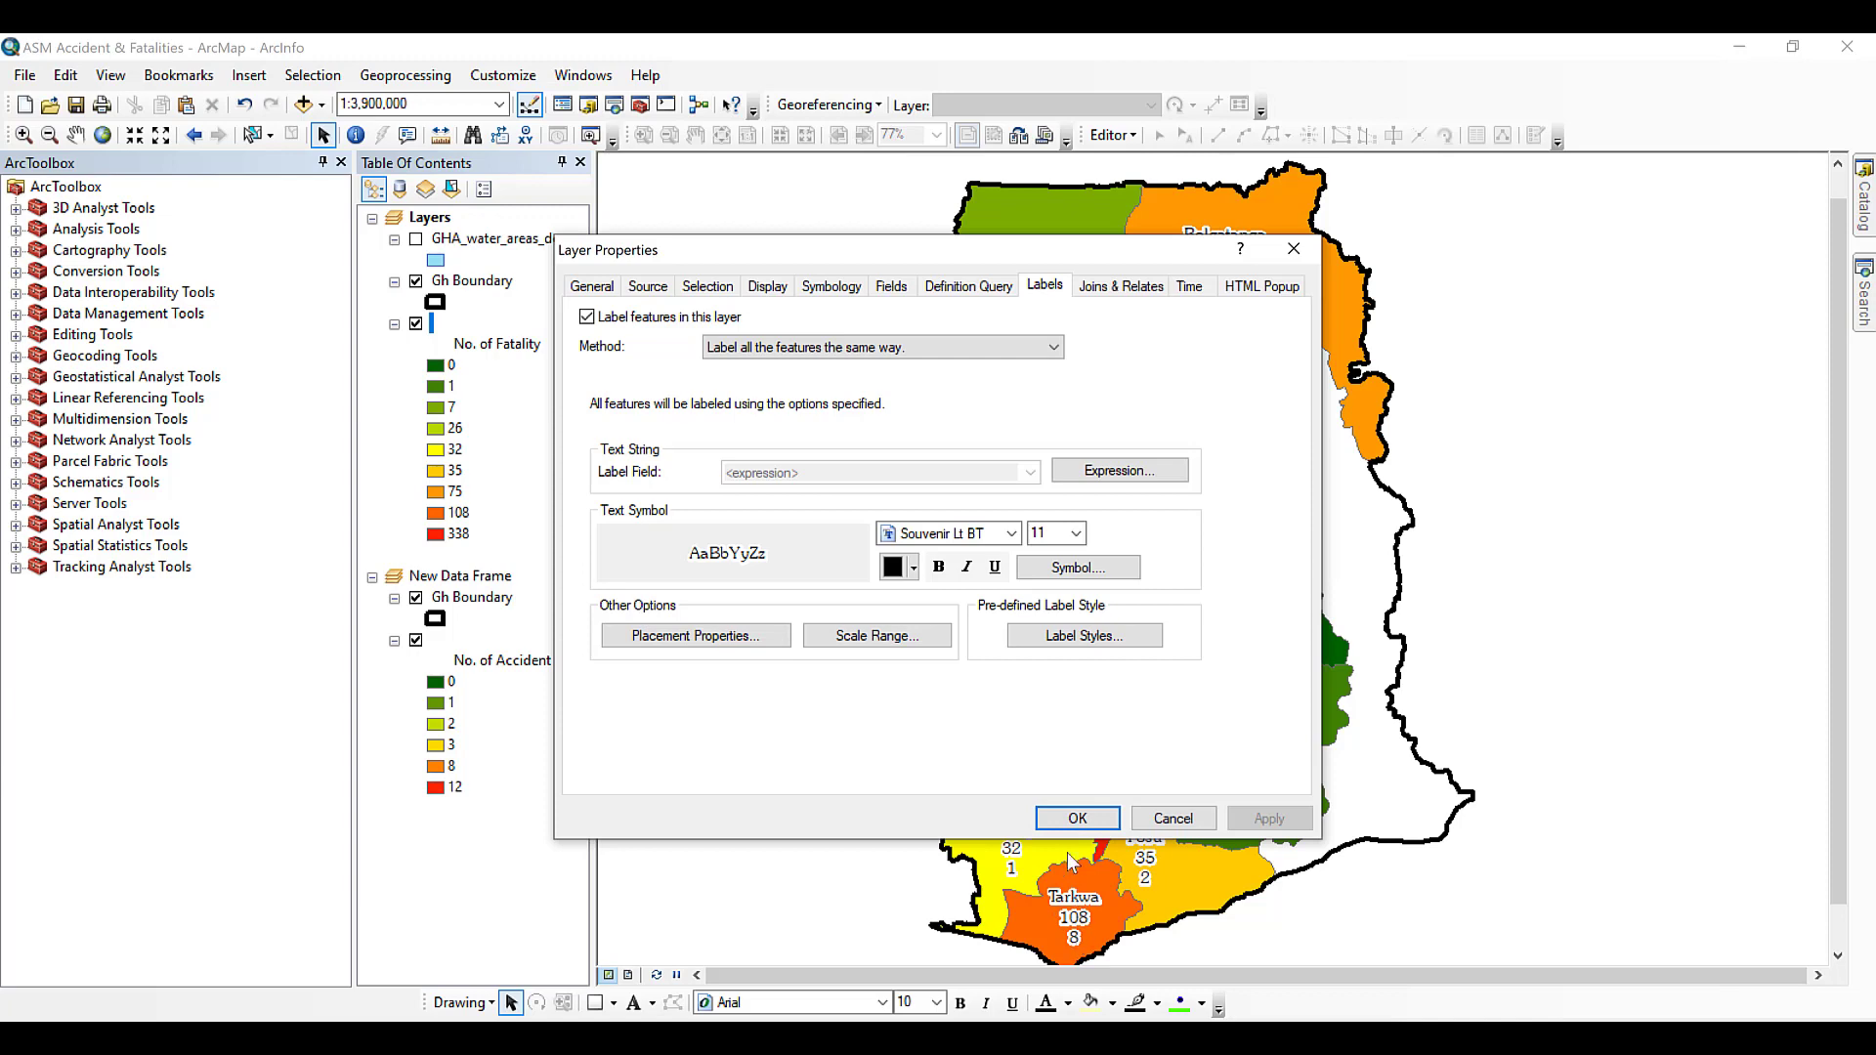
left_click(1072, 821)
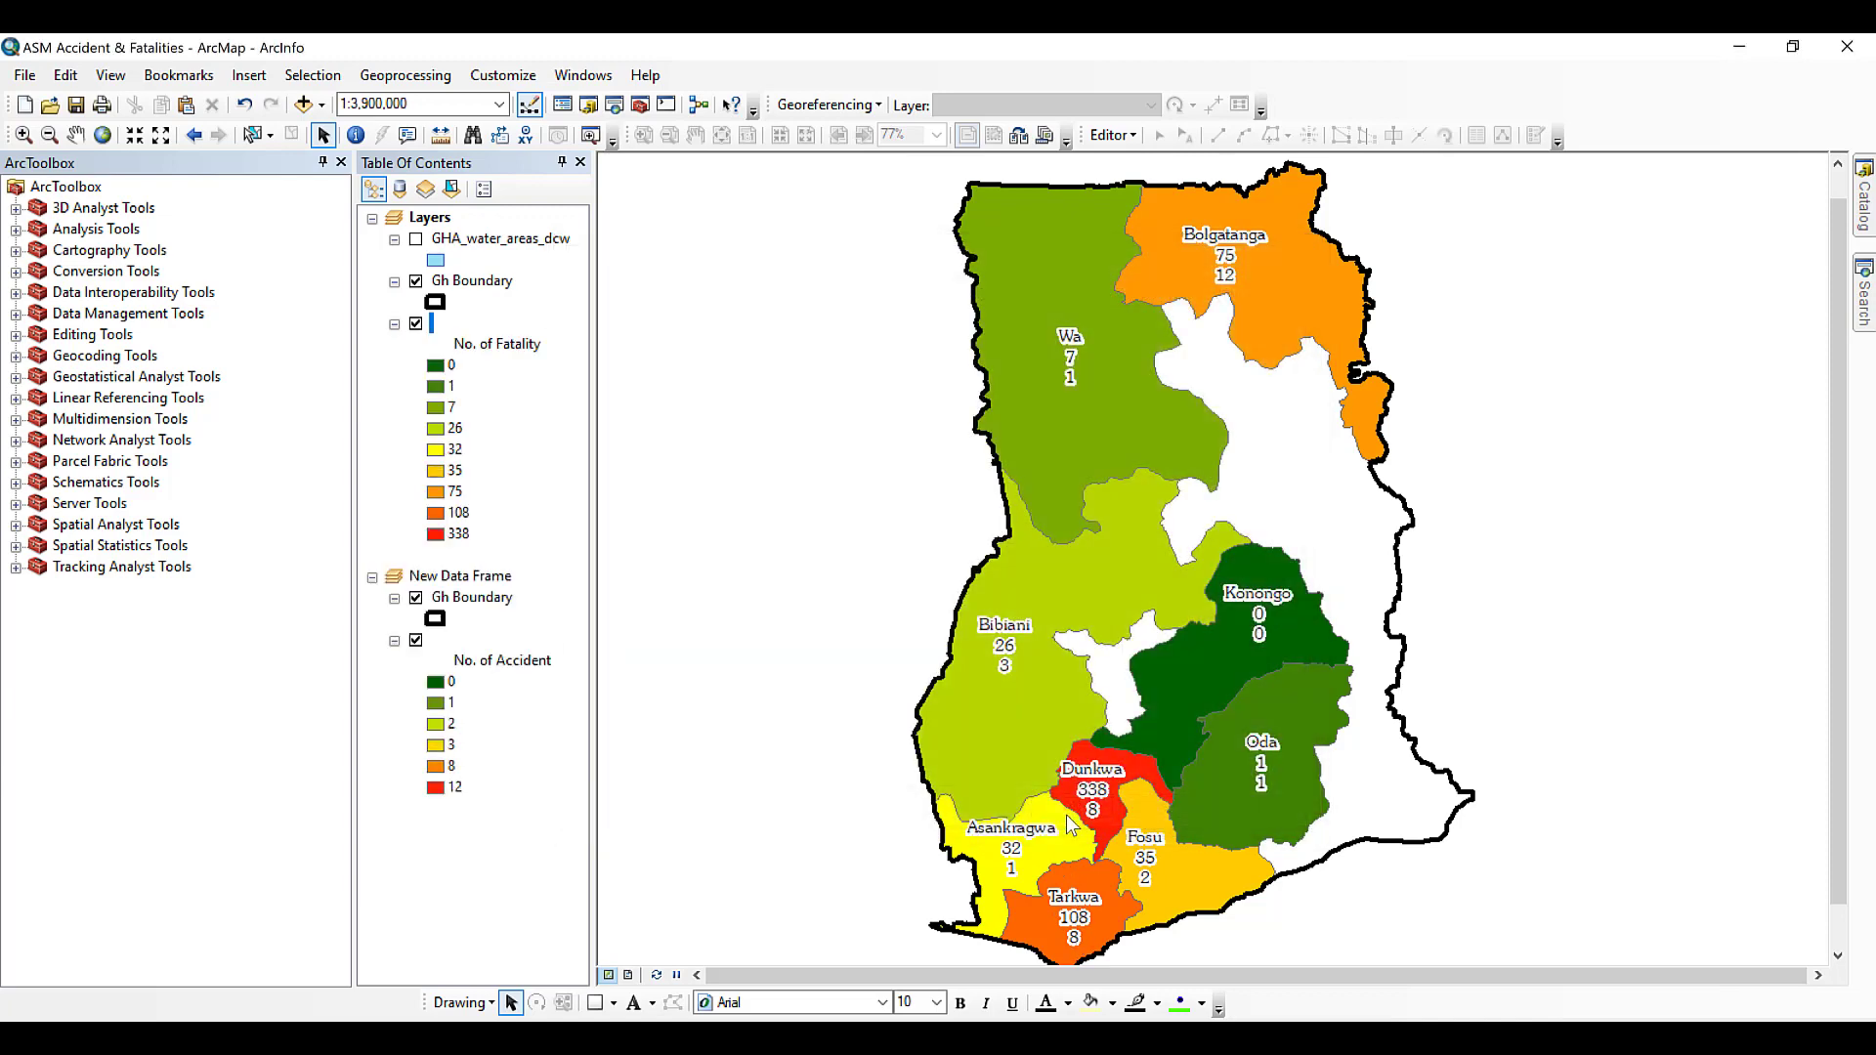